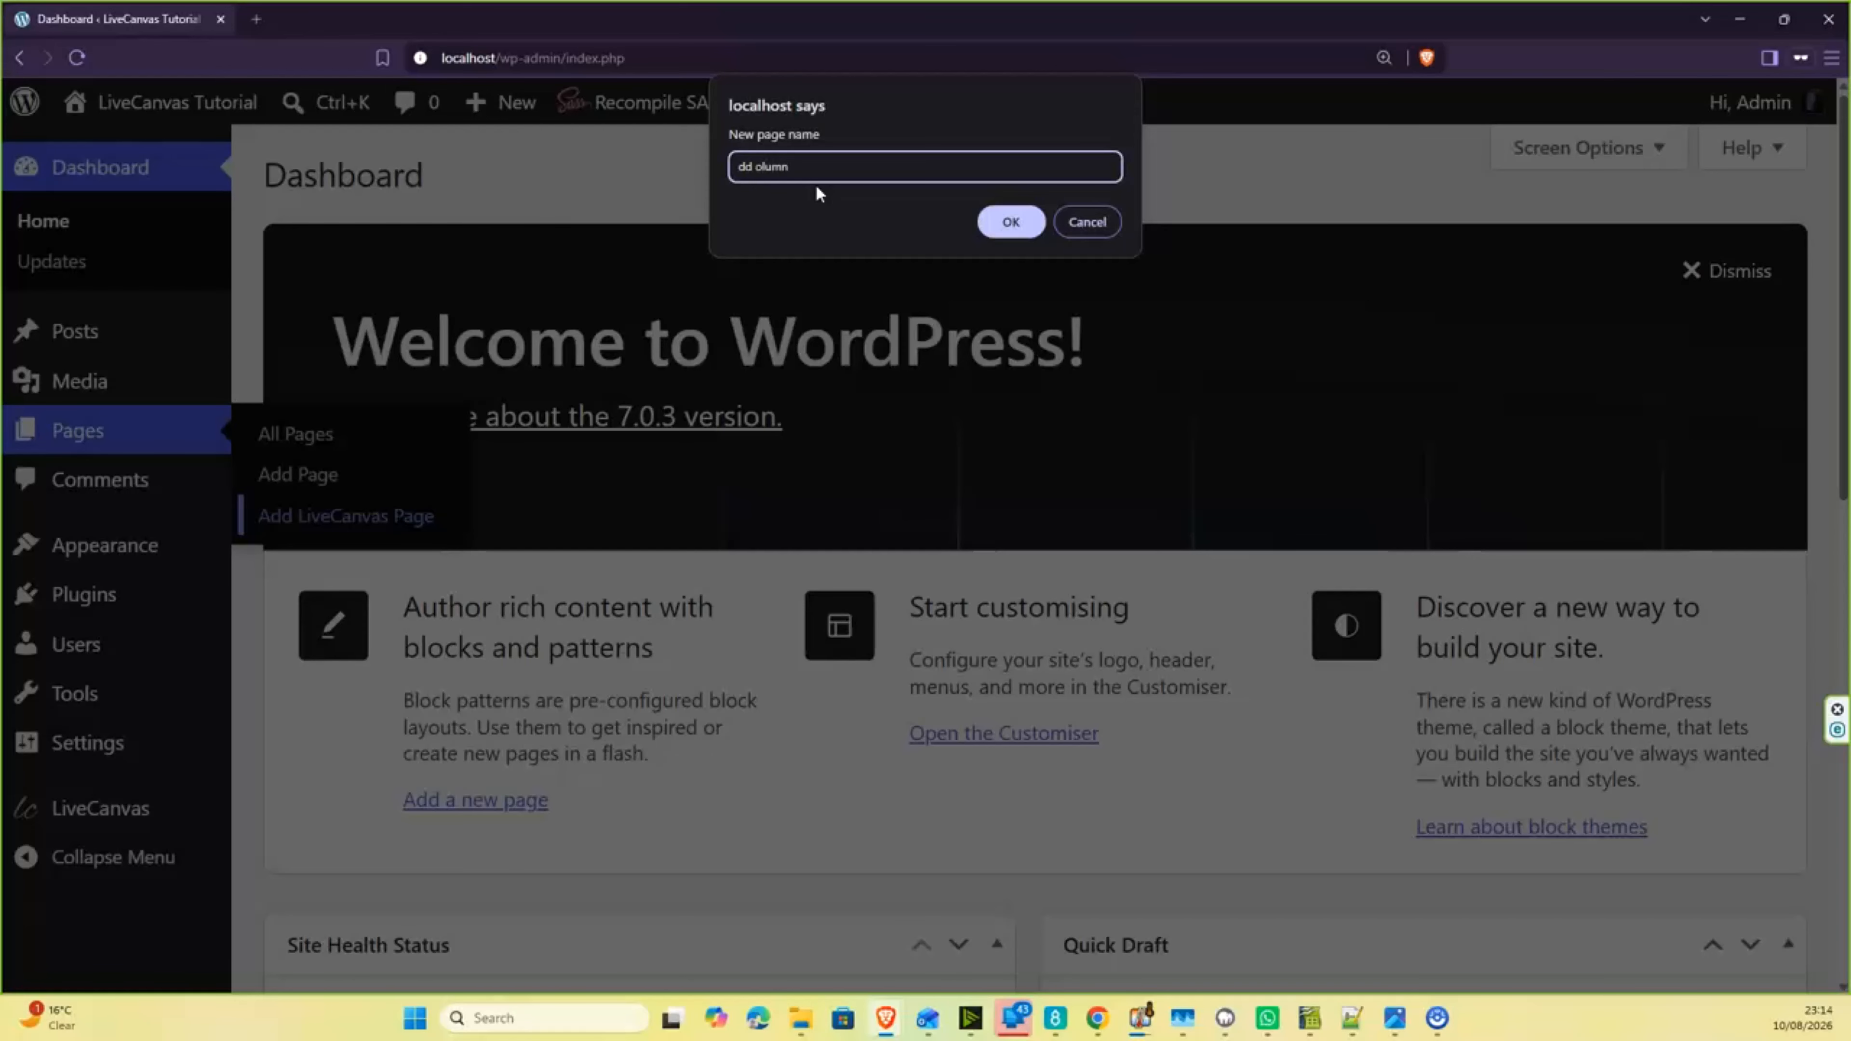
- Name the new LiveCanvas page Add Column, create it and choose to build it from scratch
key("BackSpace")
key("BackSpace")
key("BackSpace")
key("BackSpace")
key("BackSpace")
key("BackSpace")
key("BackSpace")
type("Add")
key("Return")
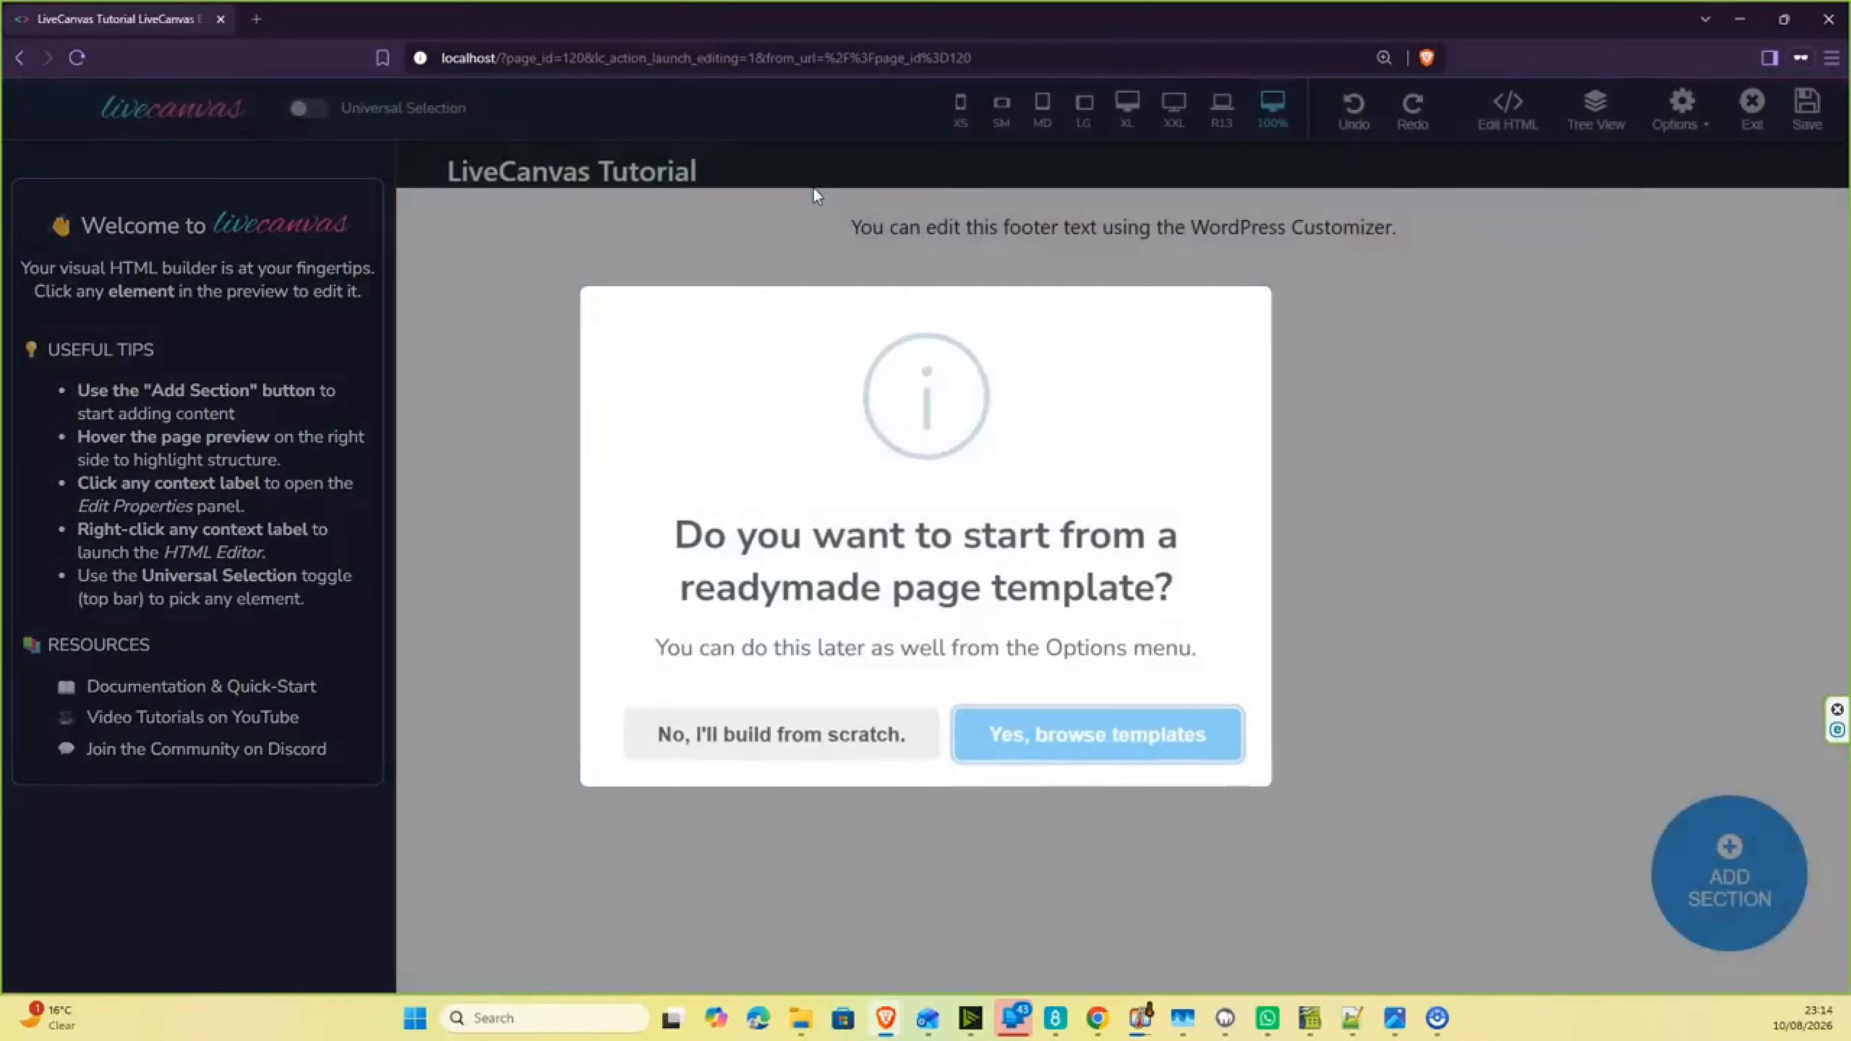
left_click(731, 744)
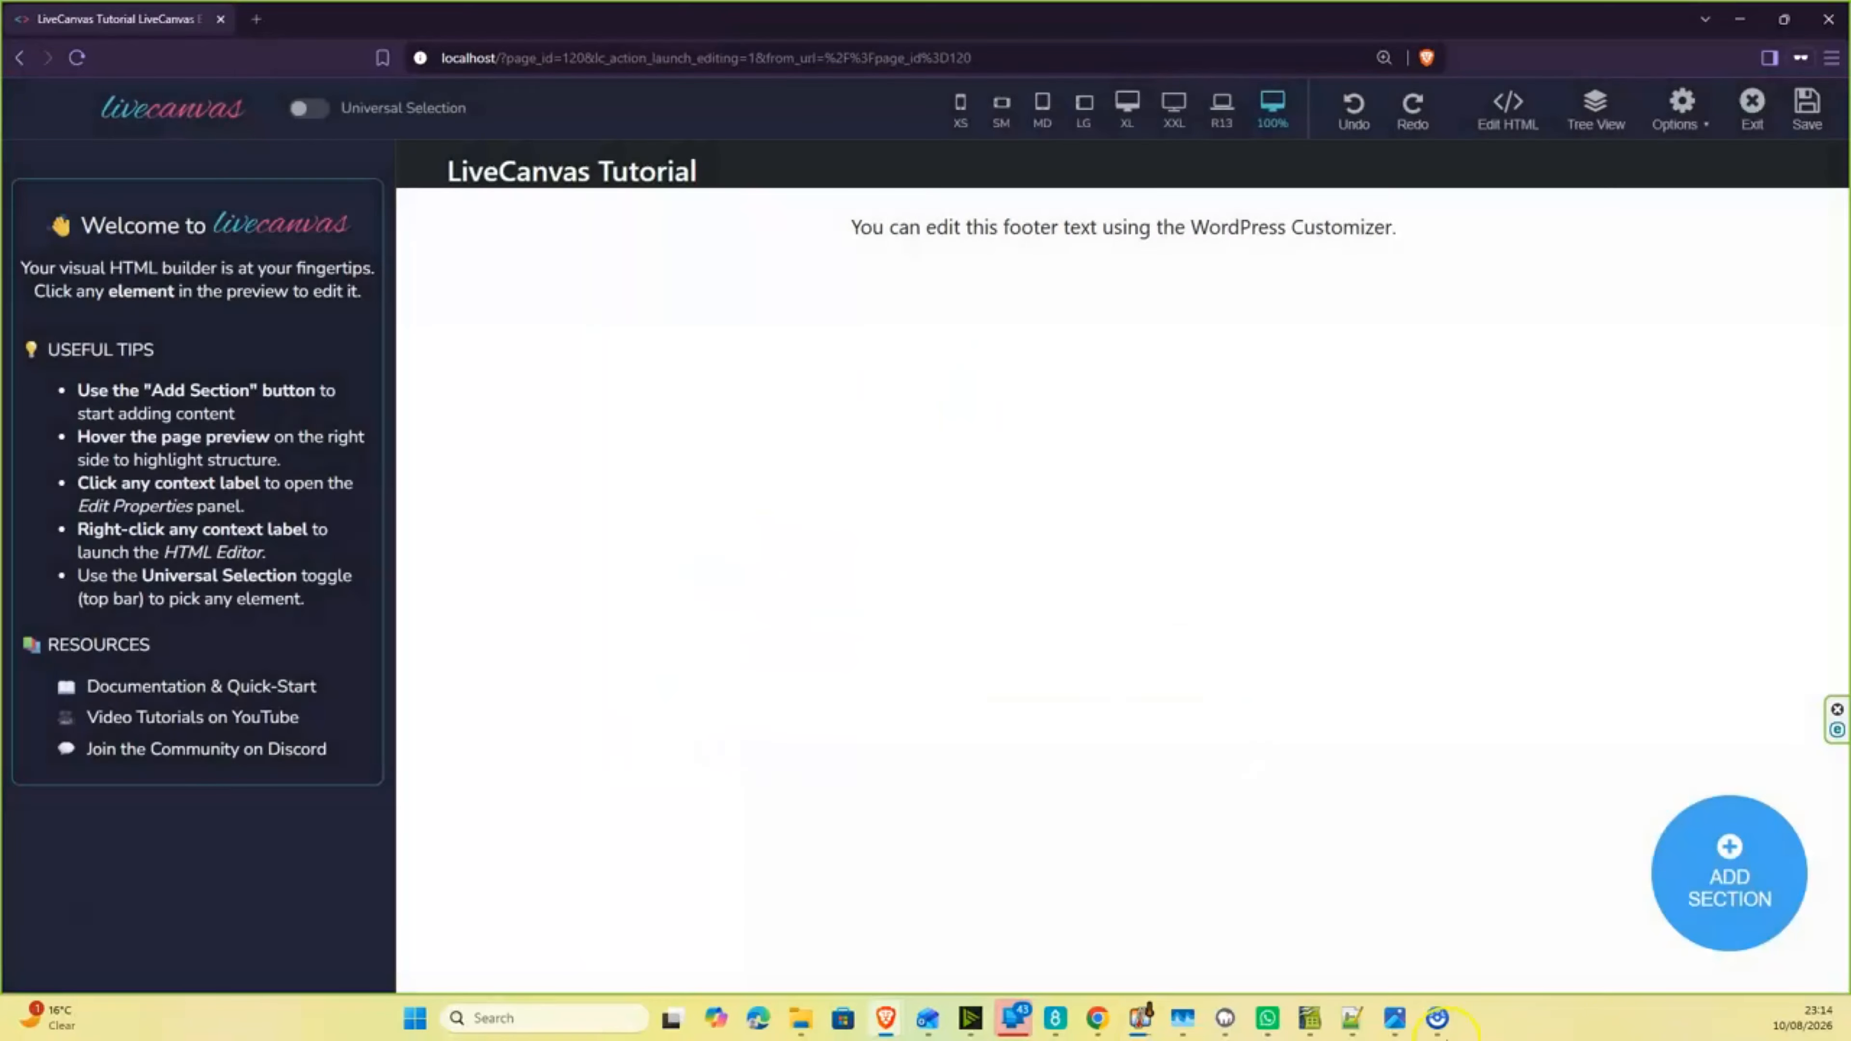
- Add a new section to the page using the grid structure with 2 equal-width columns
left_click(1732, 876)
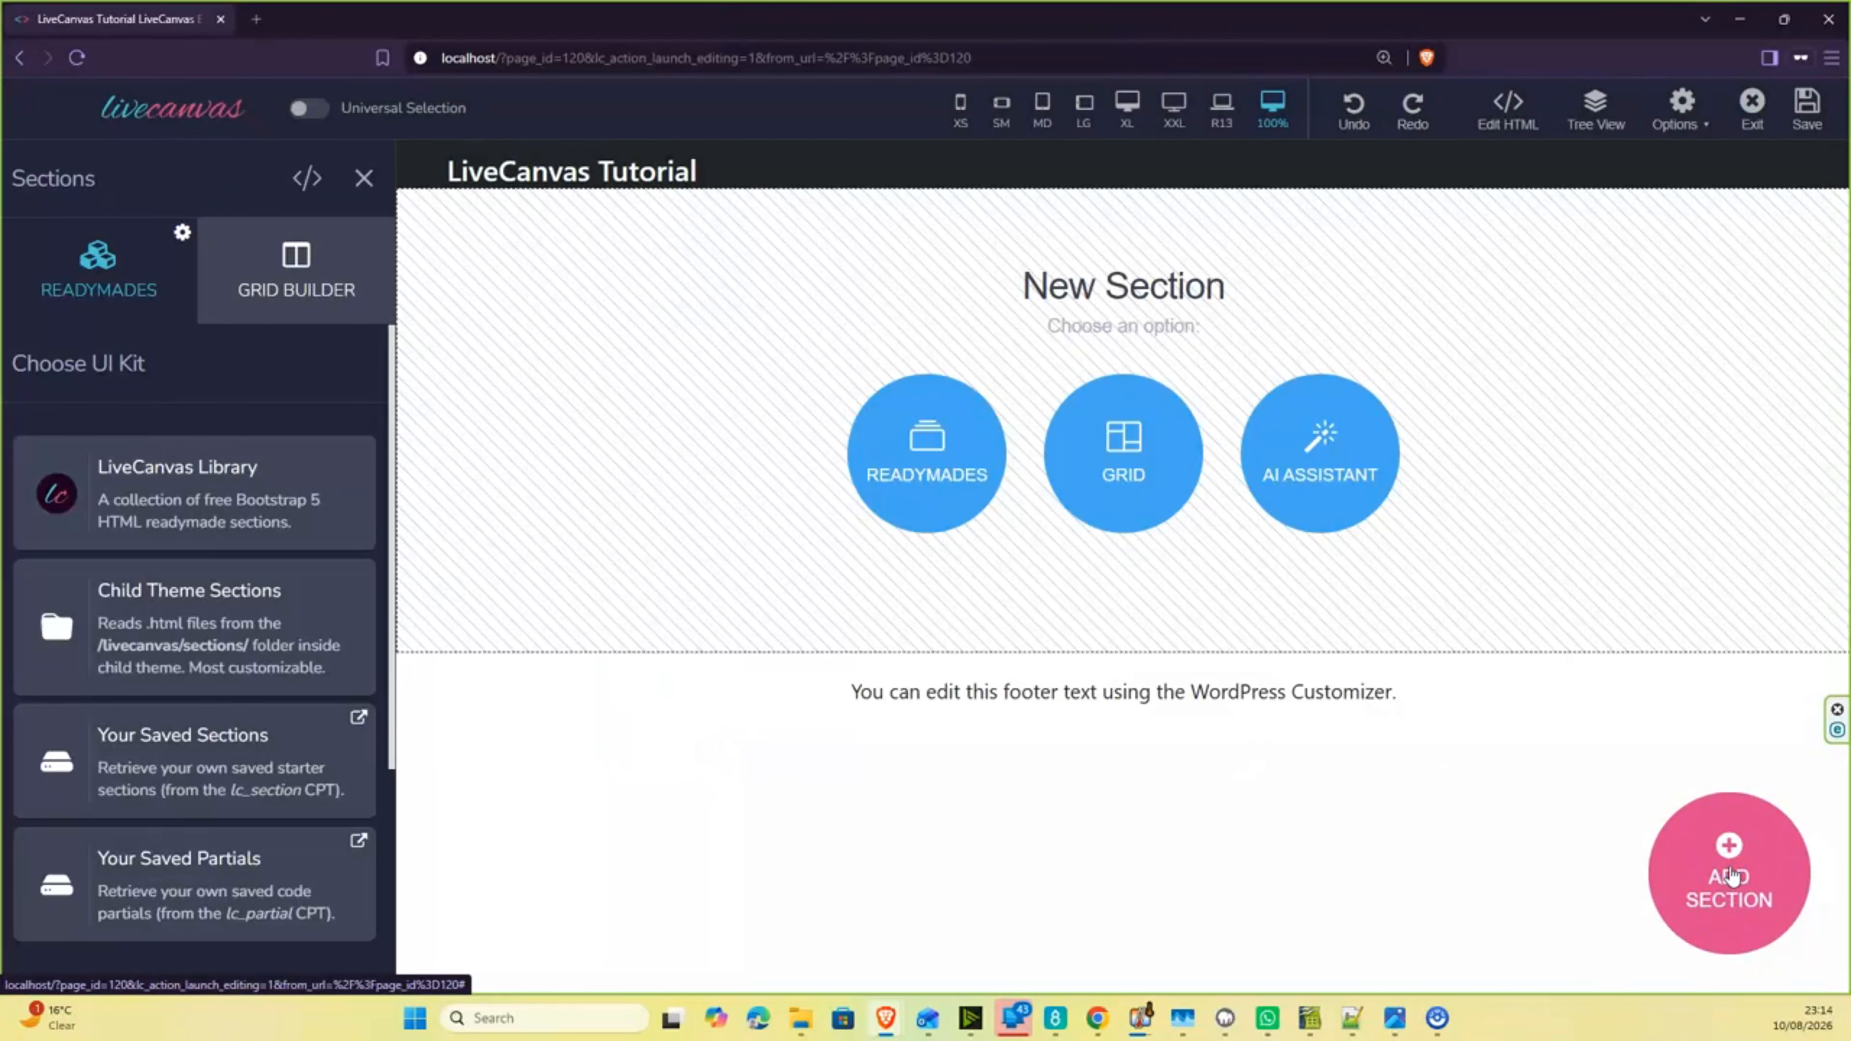
left_click(1123, 447)
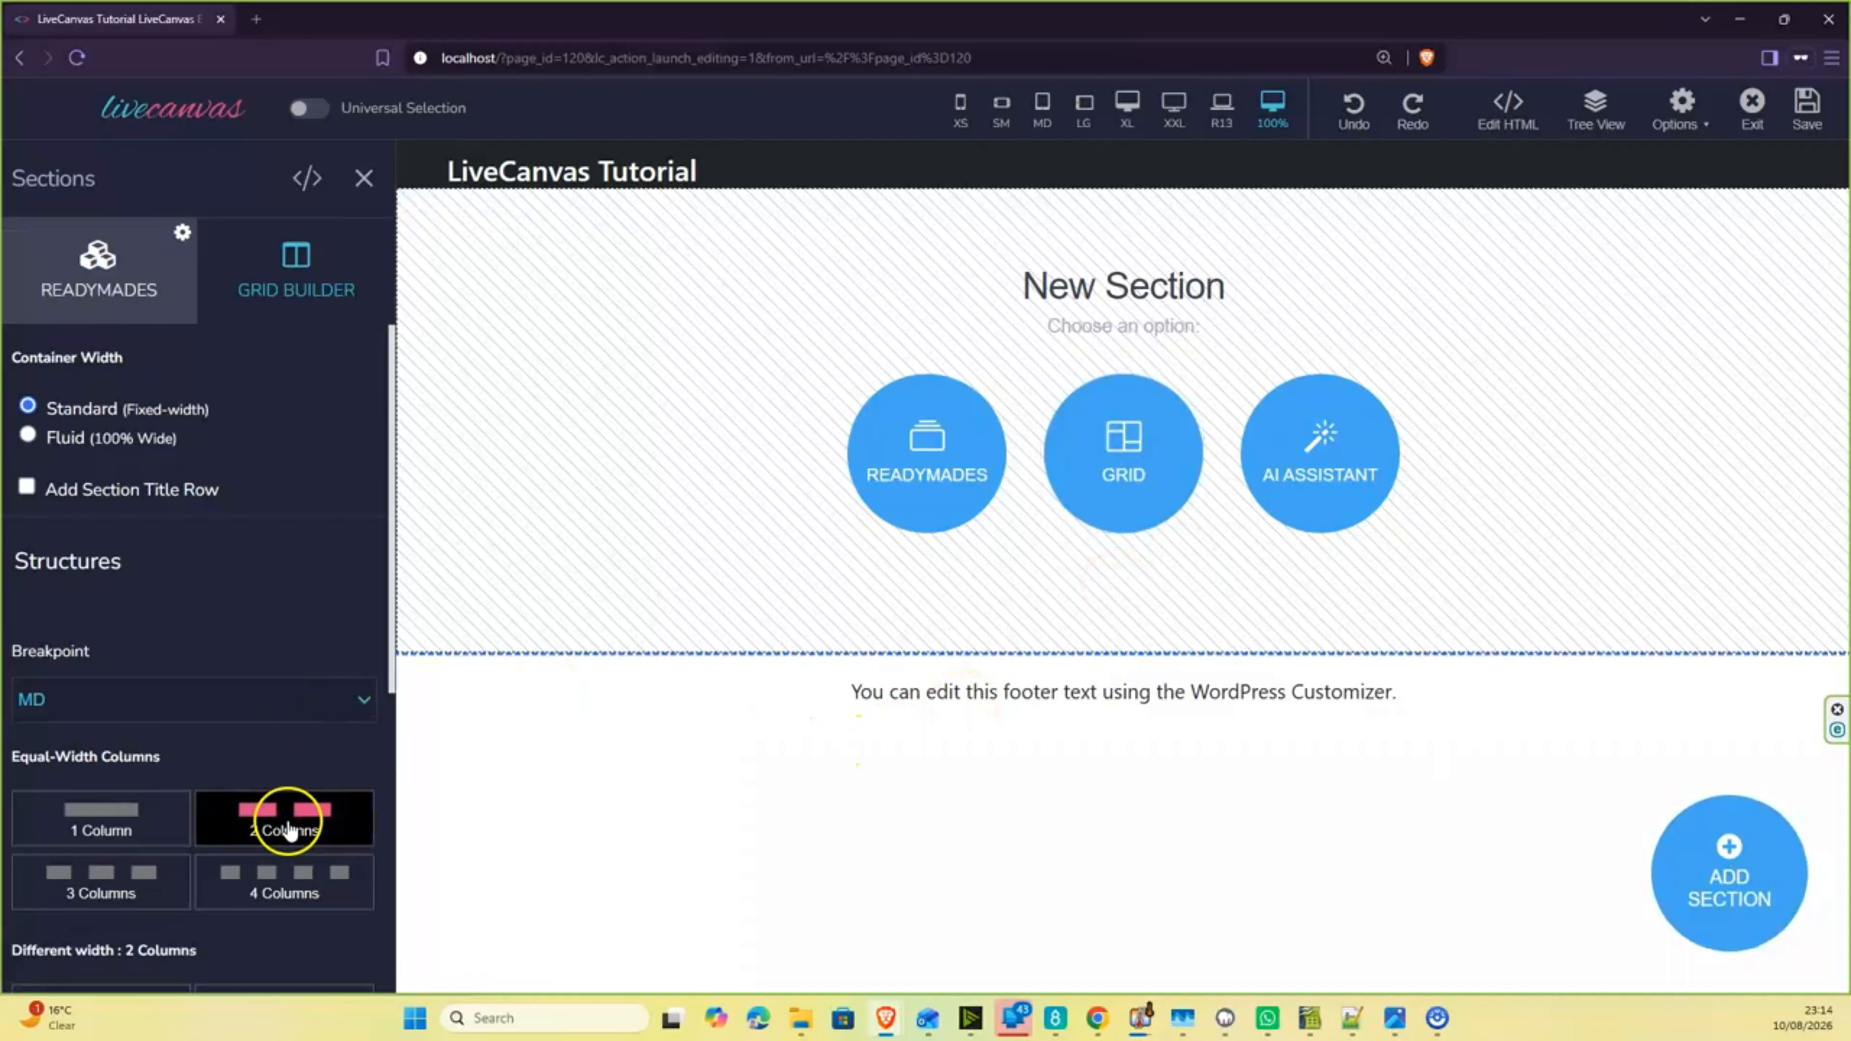
left_click(289, 831)
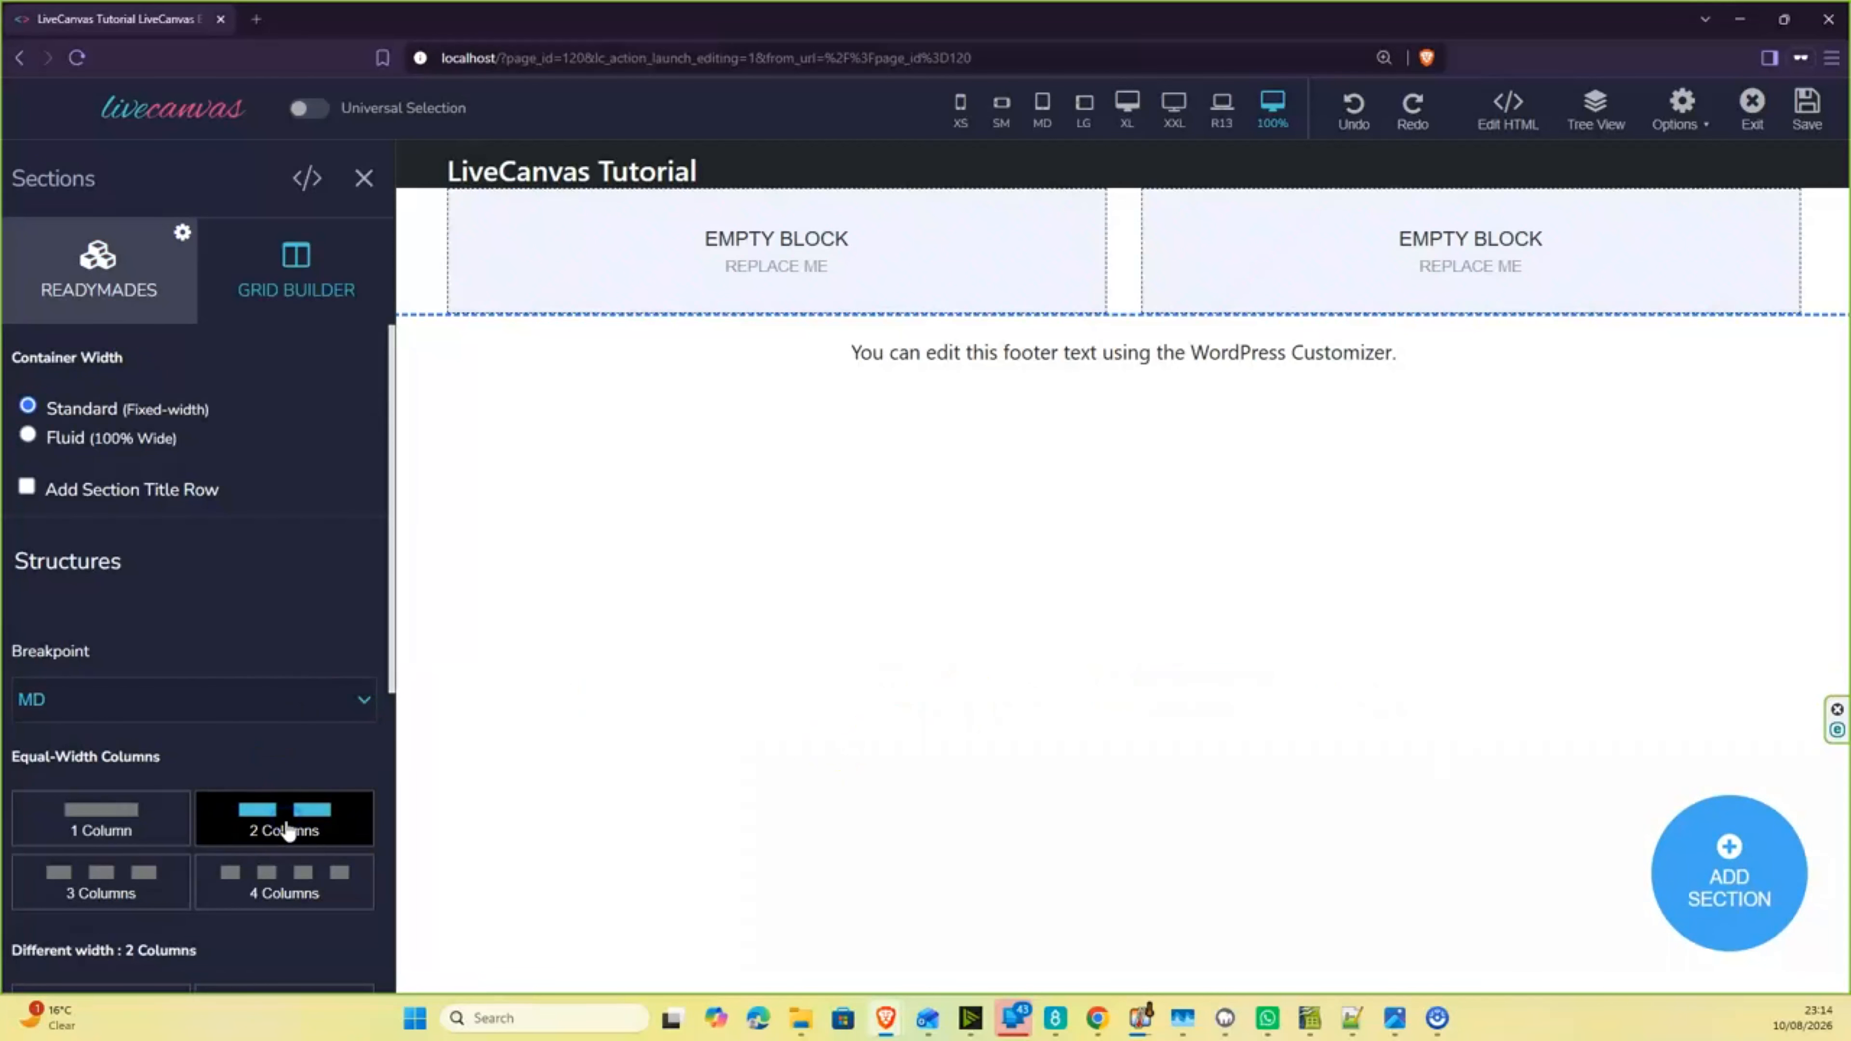
- Fill the first column's empty block with an Image and the second column's empty block with a Heading
left_click(808, 245)
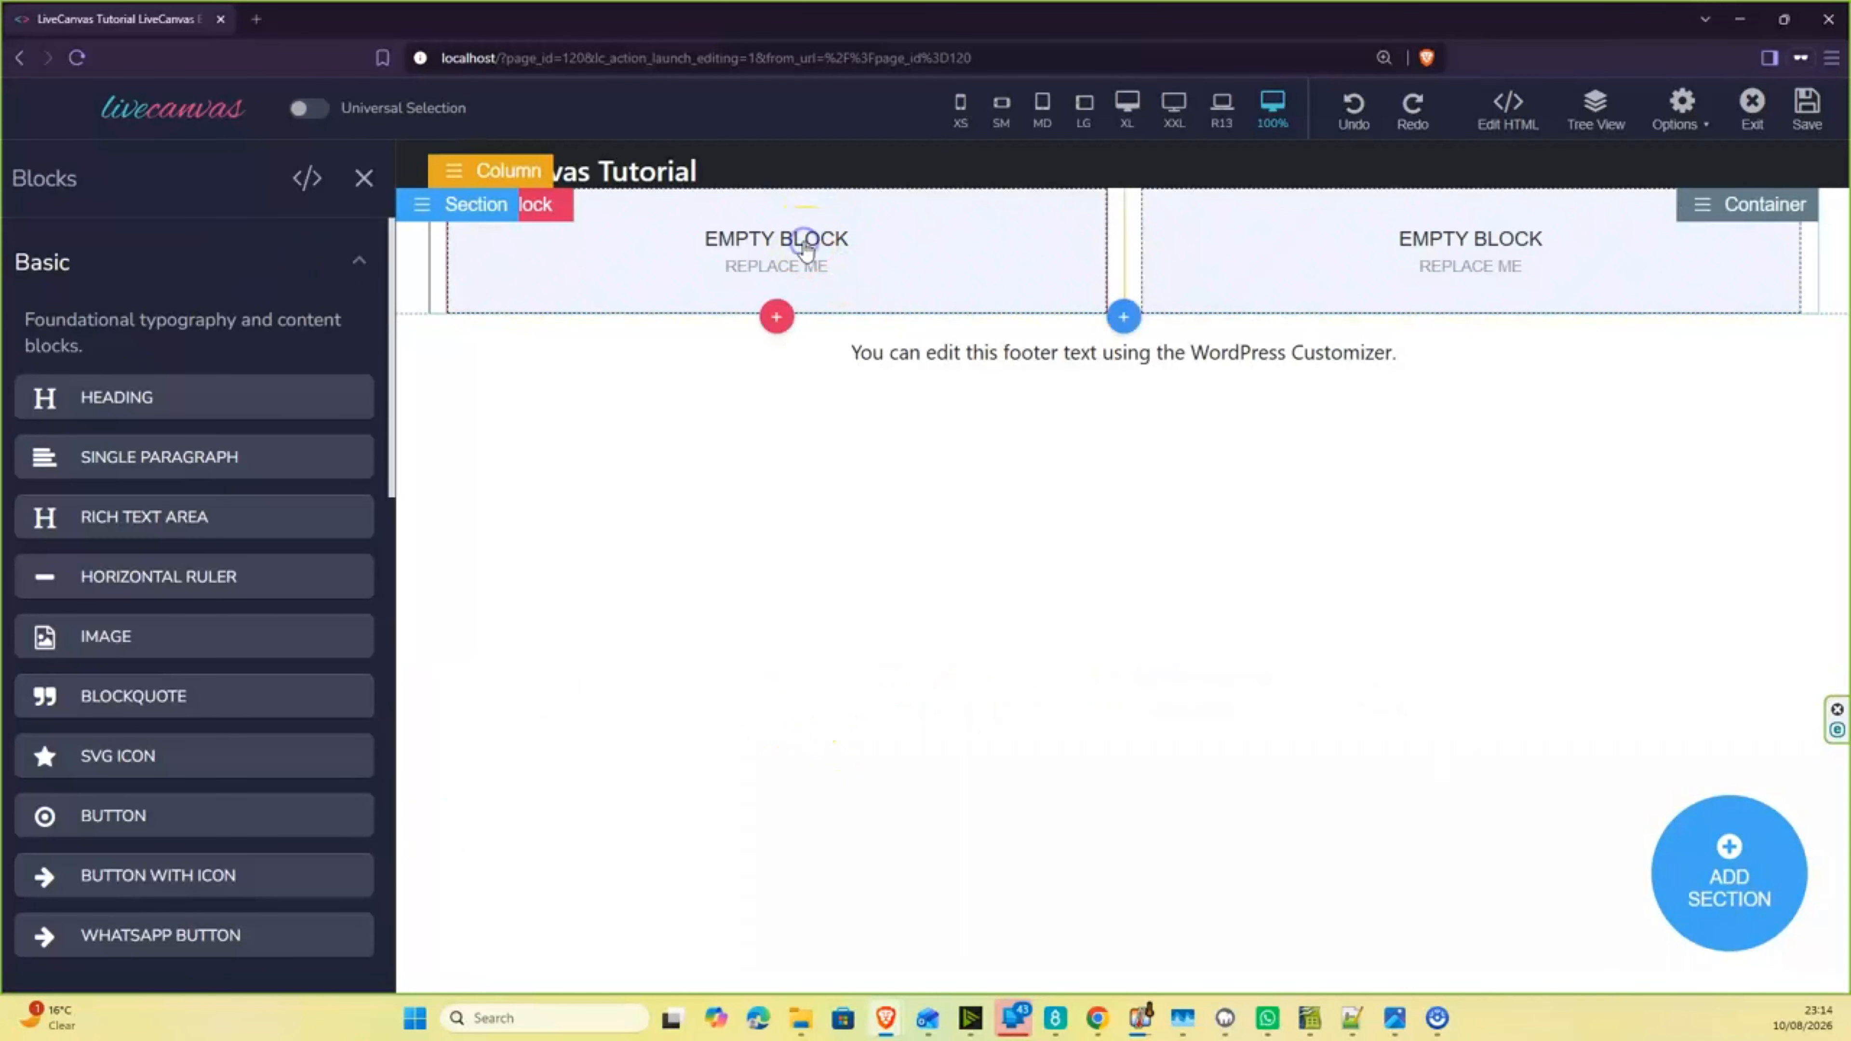
left_click(165, 642)
left_click(1411, 257)
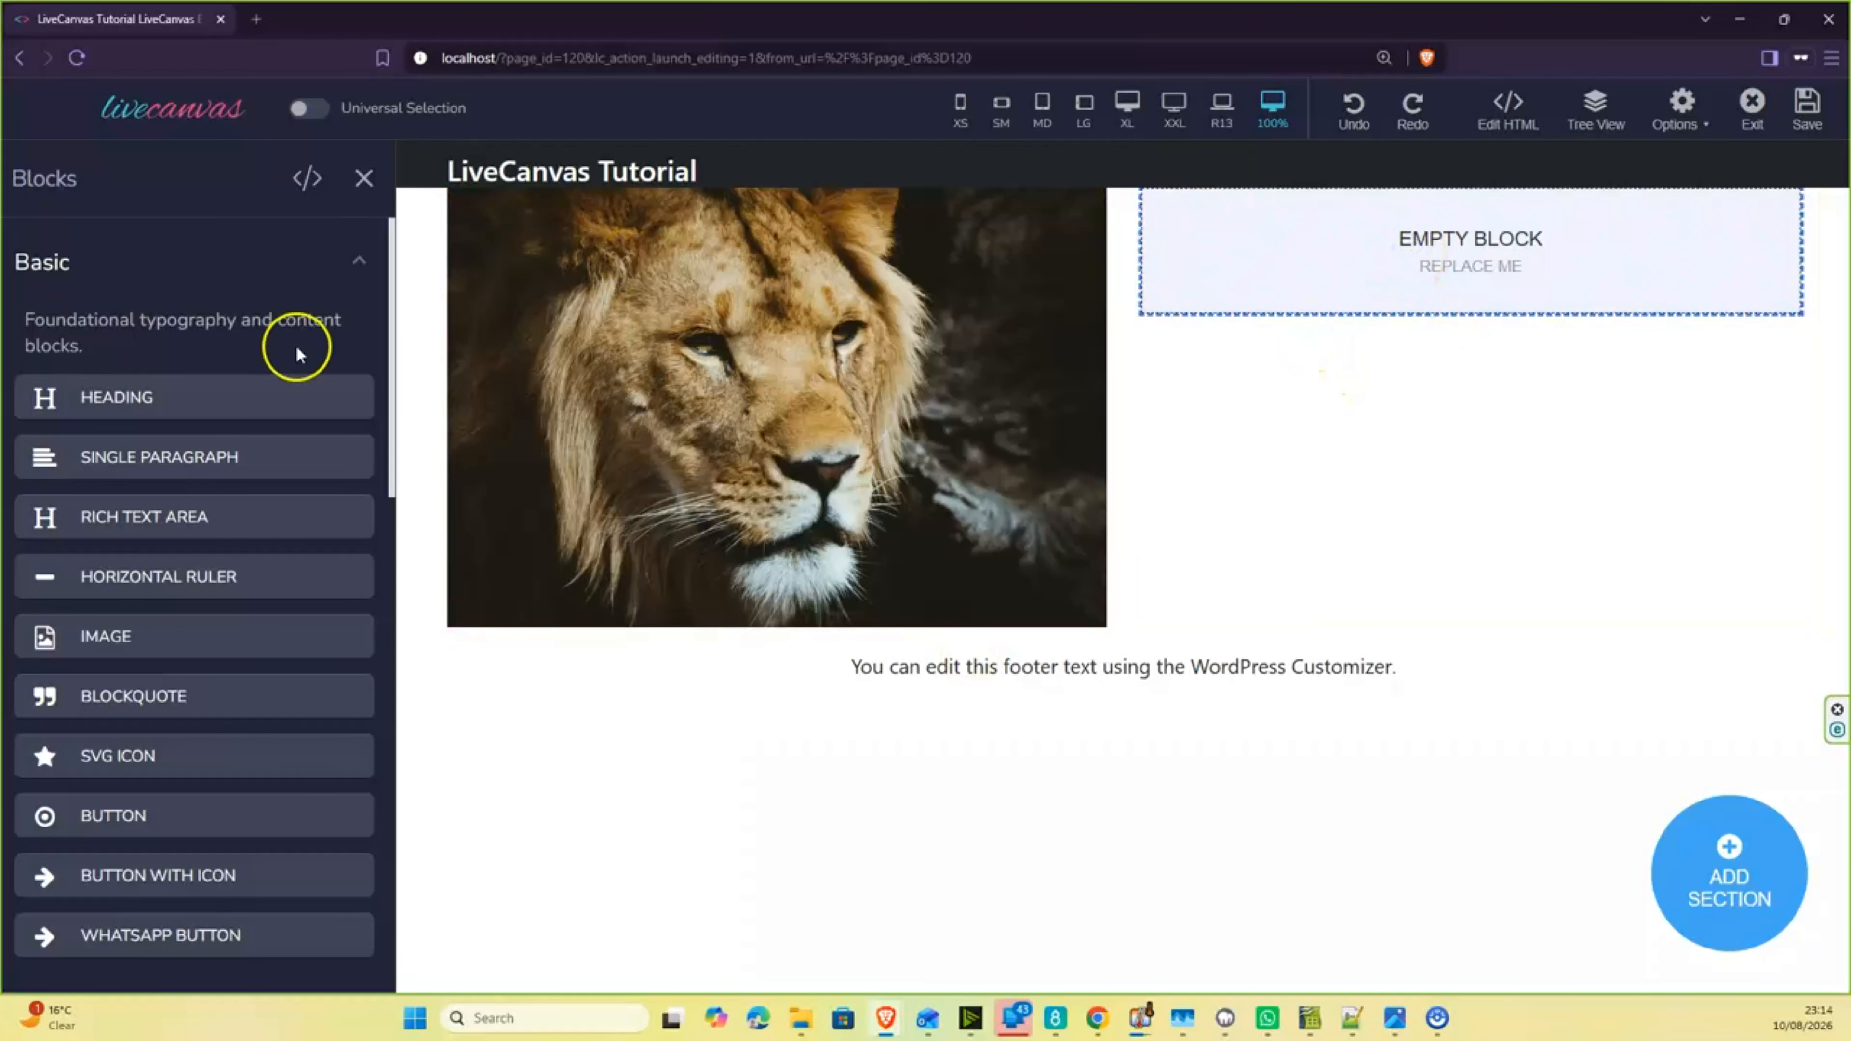
left_click(132, 400)
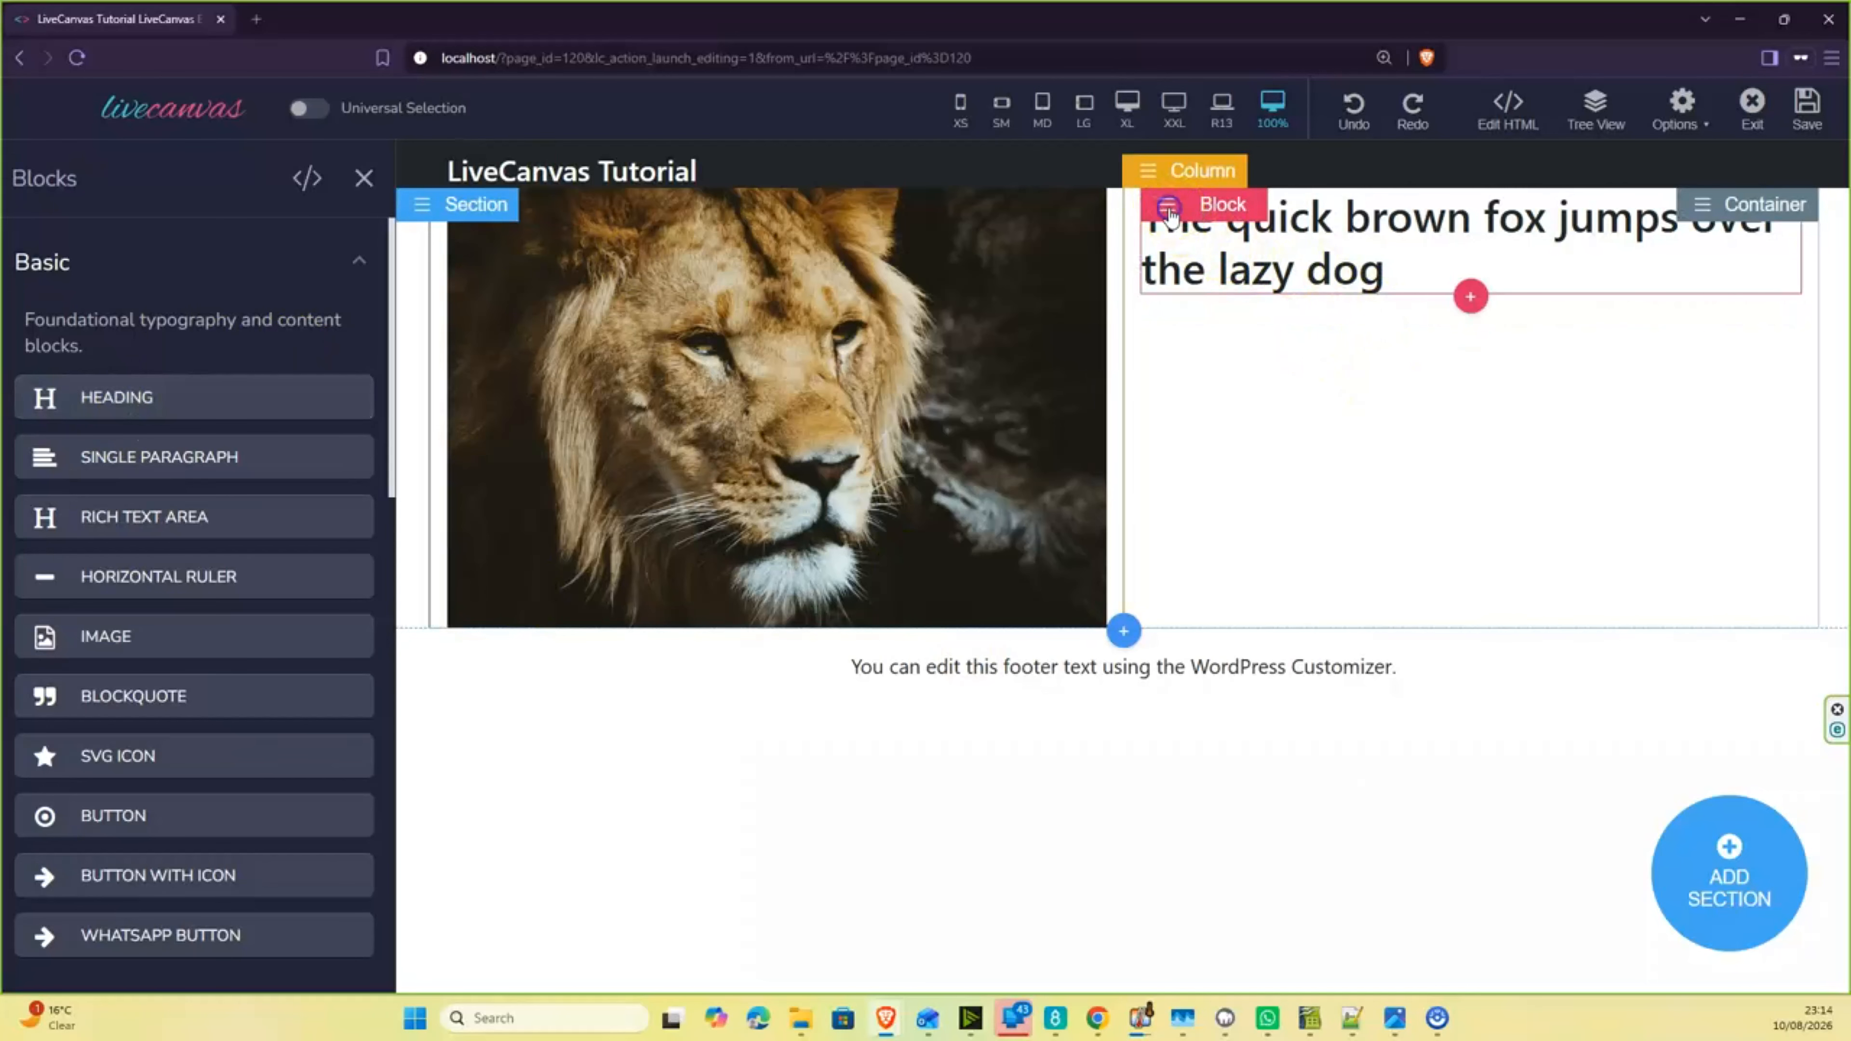
- Add an element after the heading block and fill it with a Single Paragraph
left_click(1168, 207)
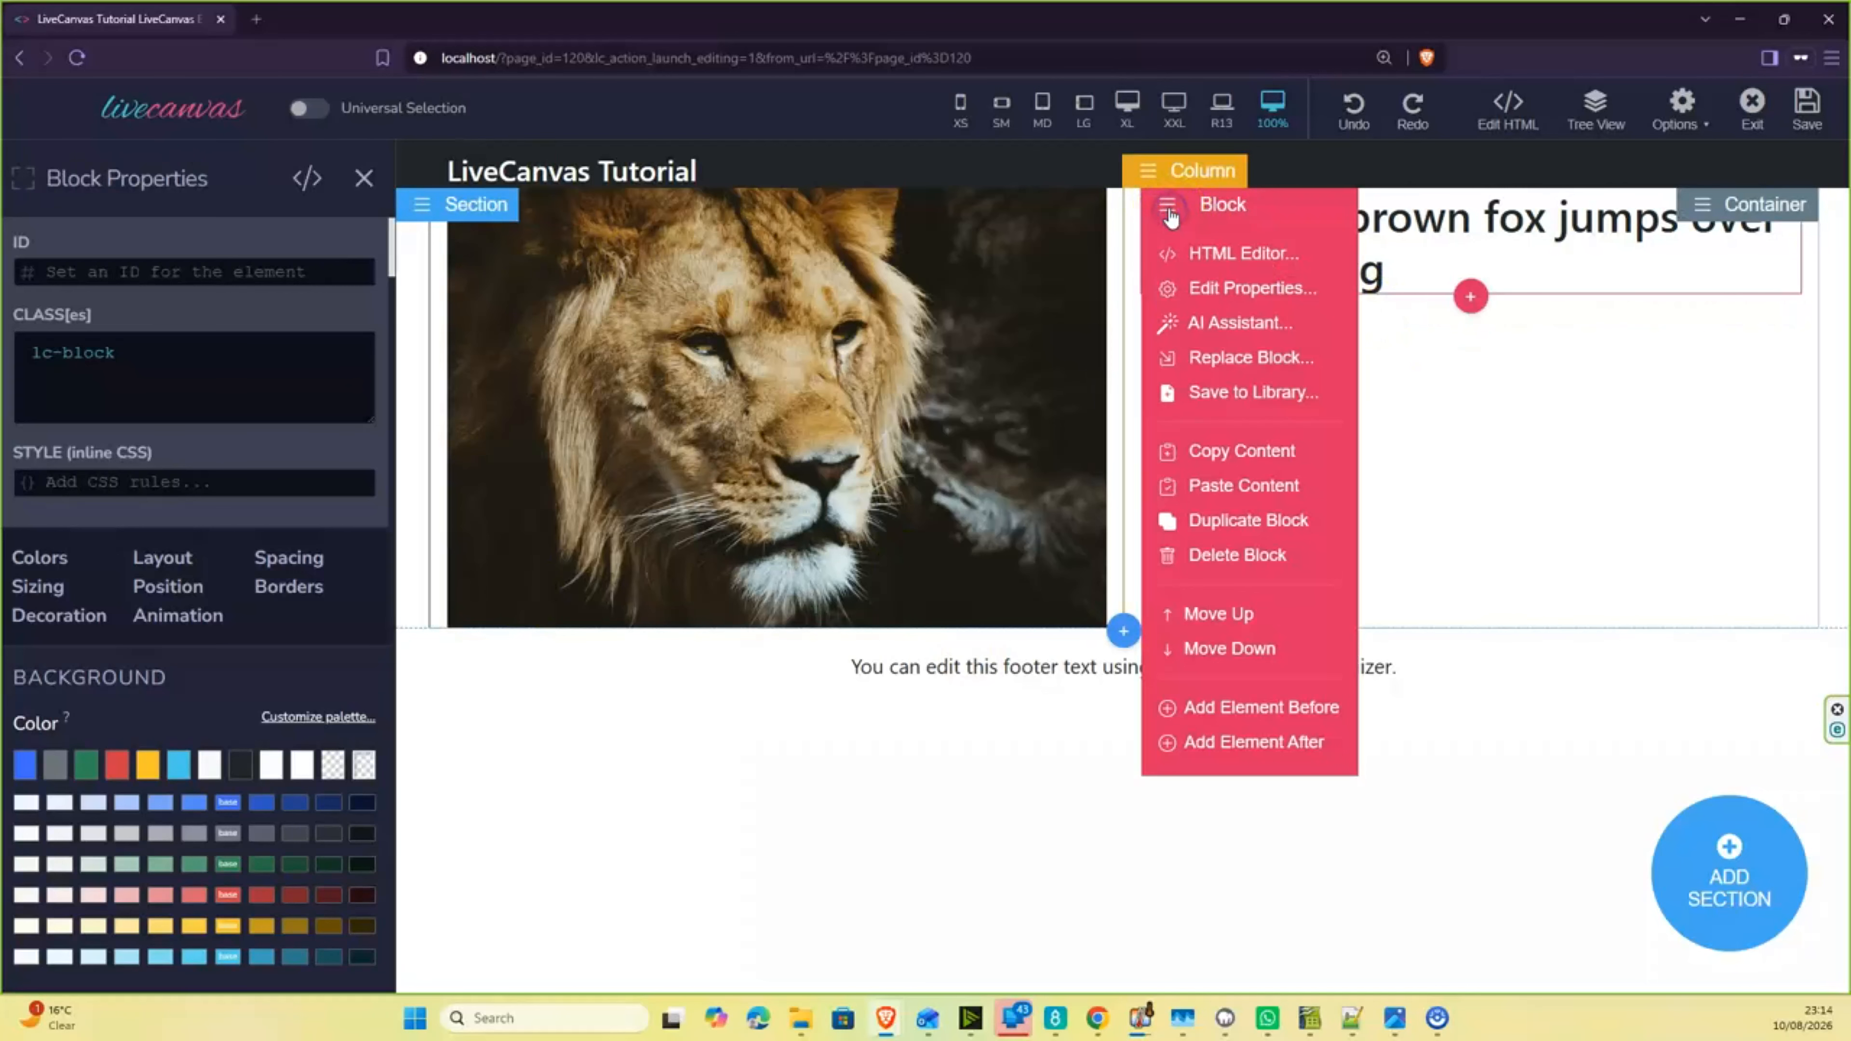
left_click(1239, 744)
left_click(1448, 390)
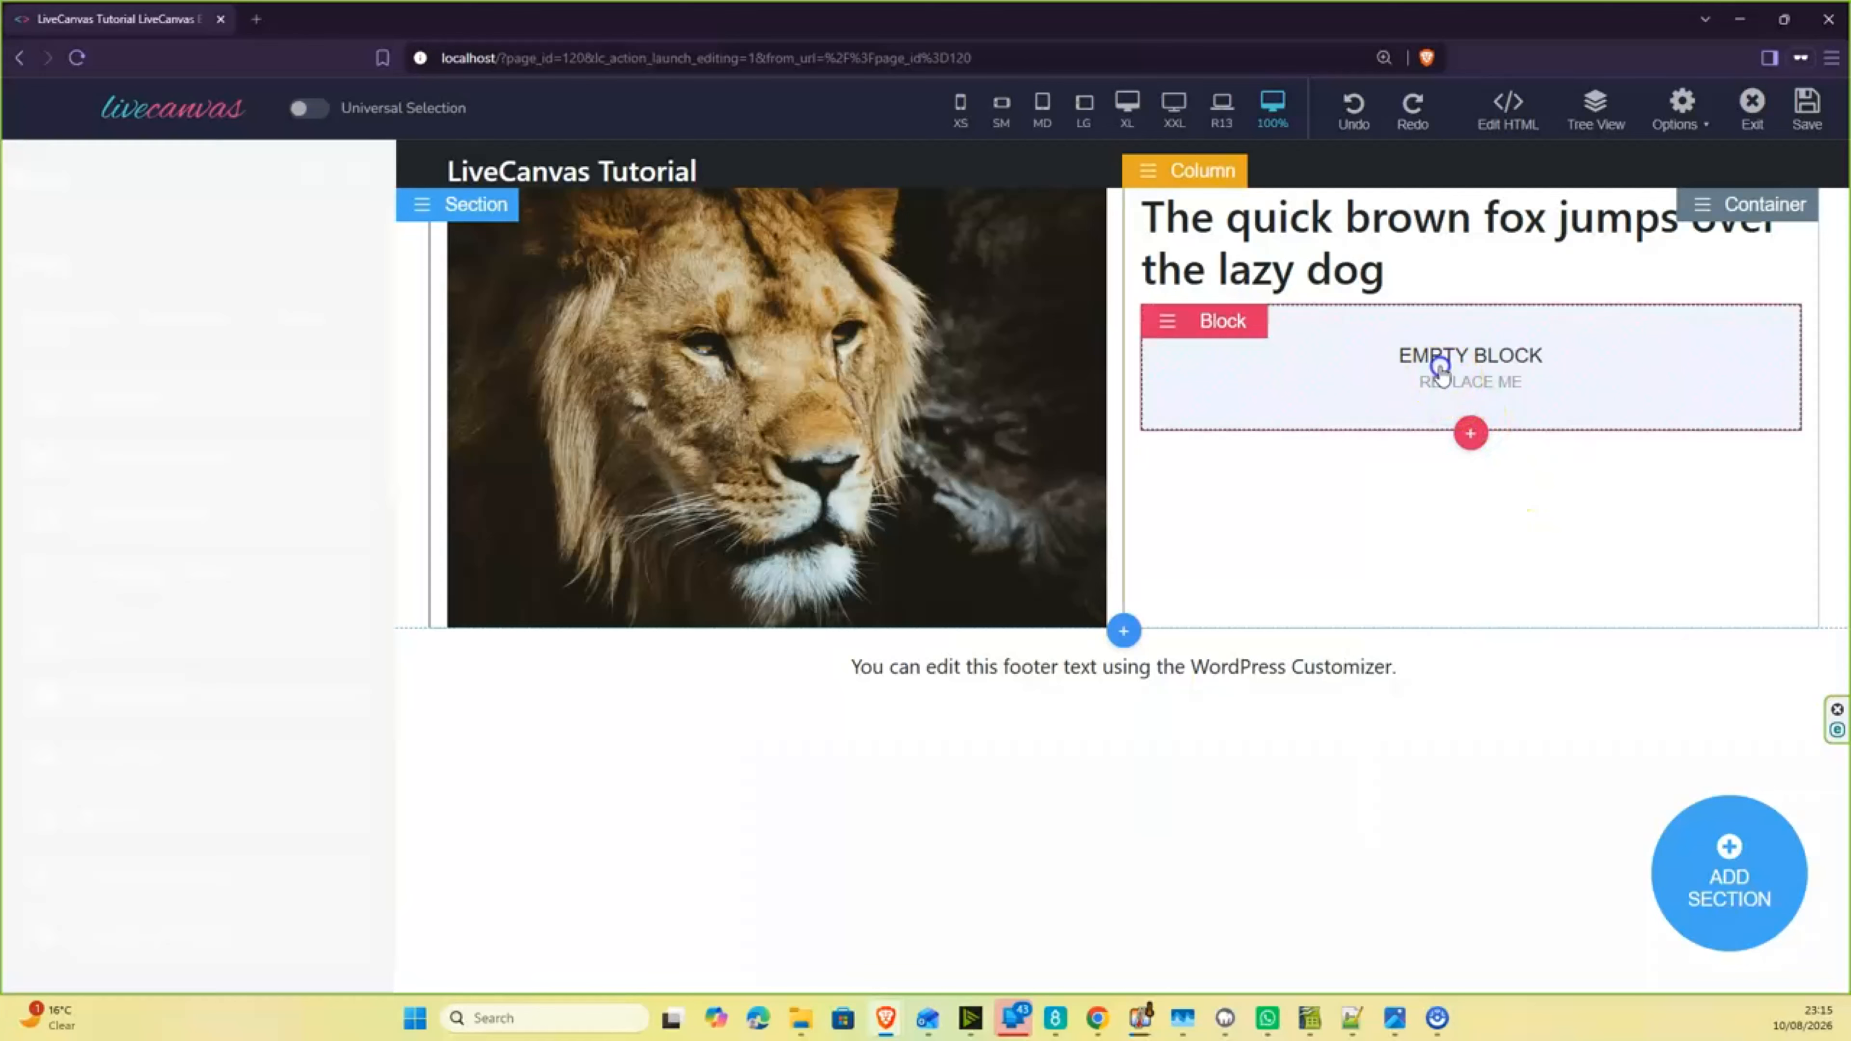
left_click(182, 473)
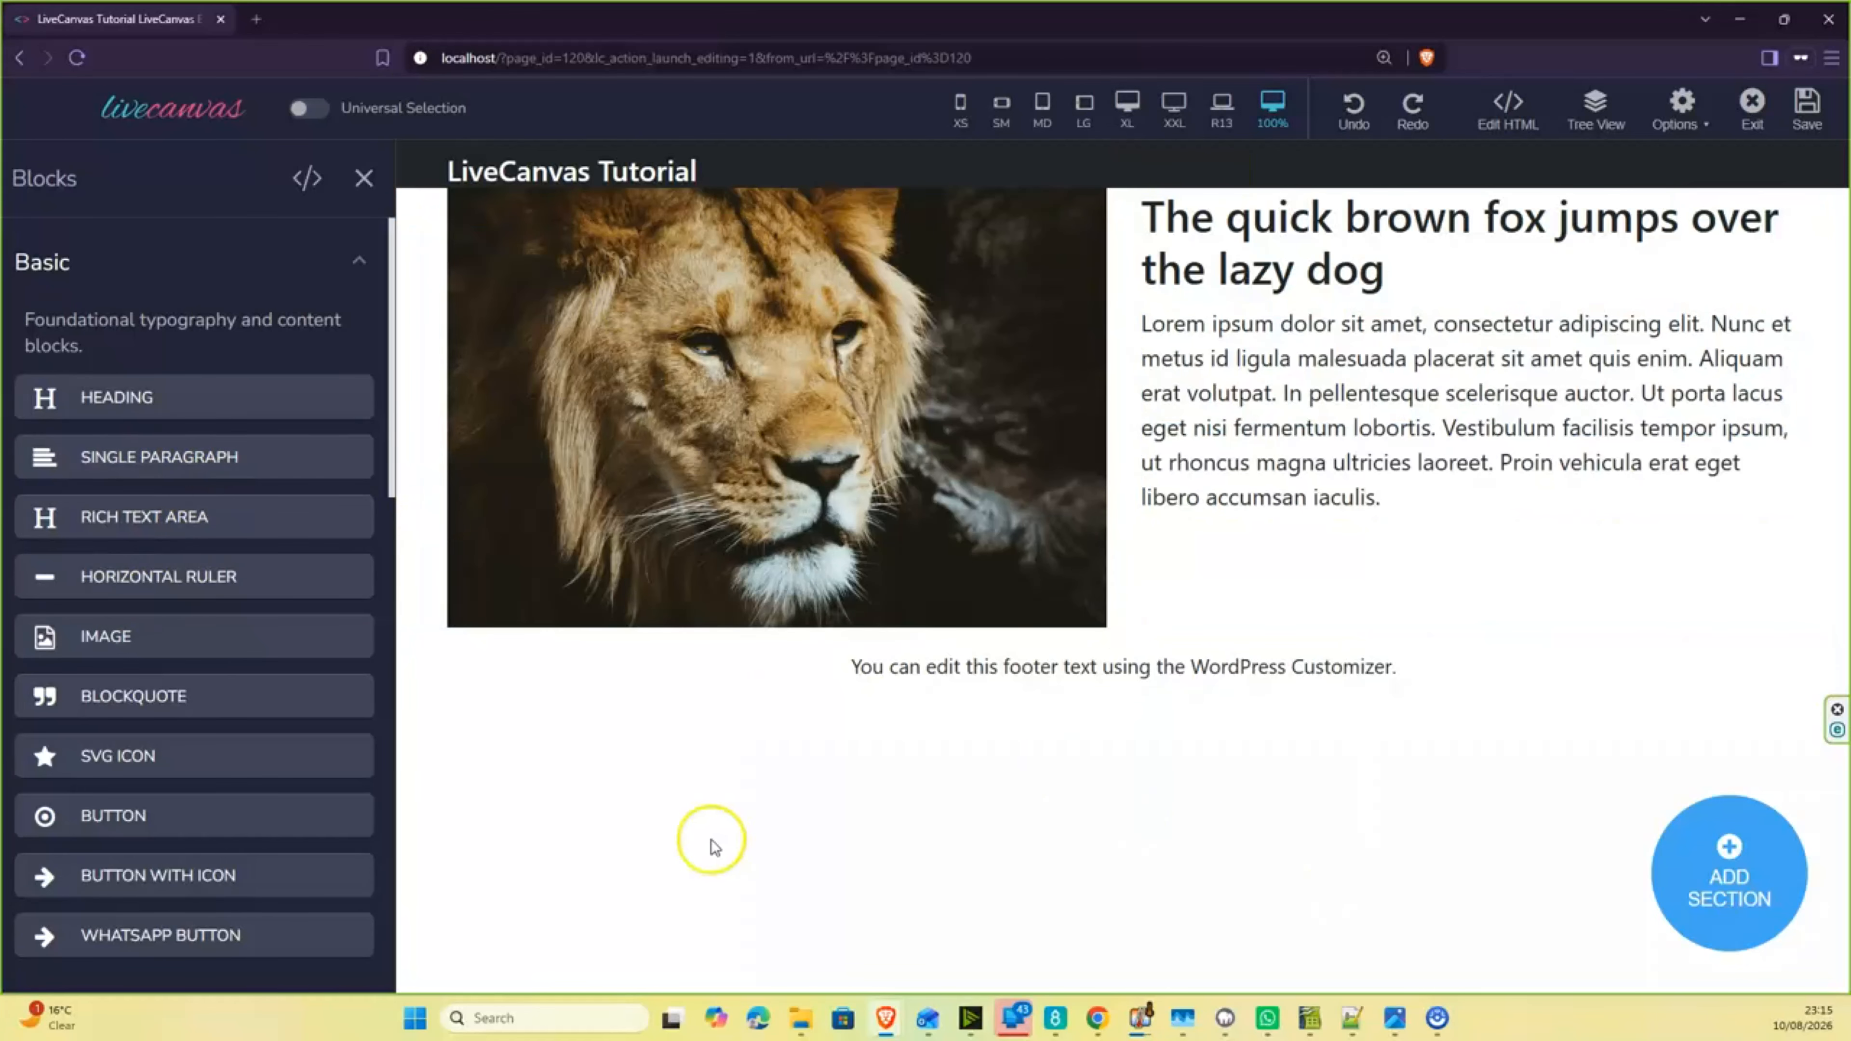
left_click(362, 179)
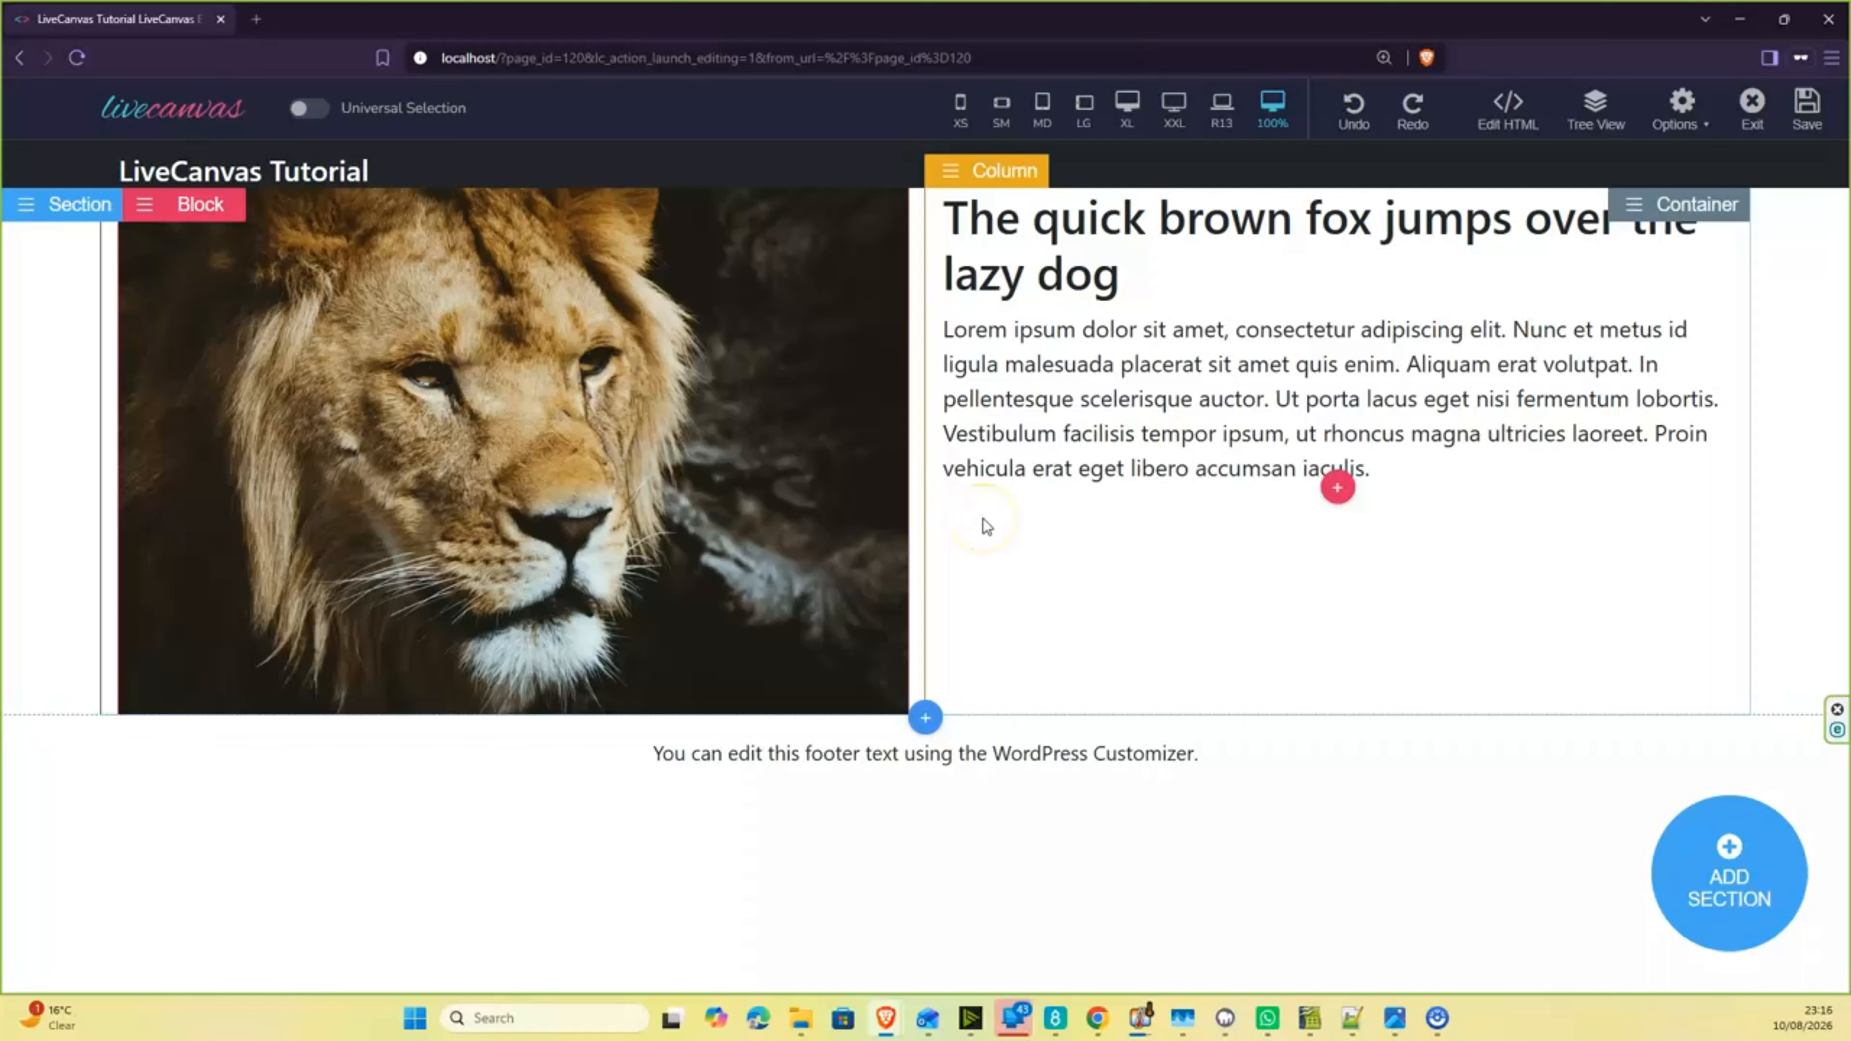
- View the page's local editing history and close it
left_click(998, 540)
left_click(1352, 124)
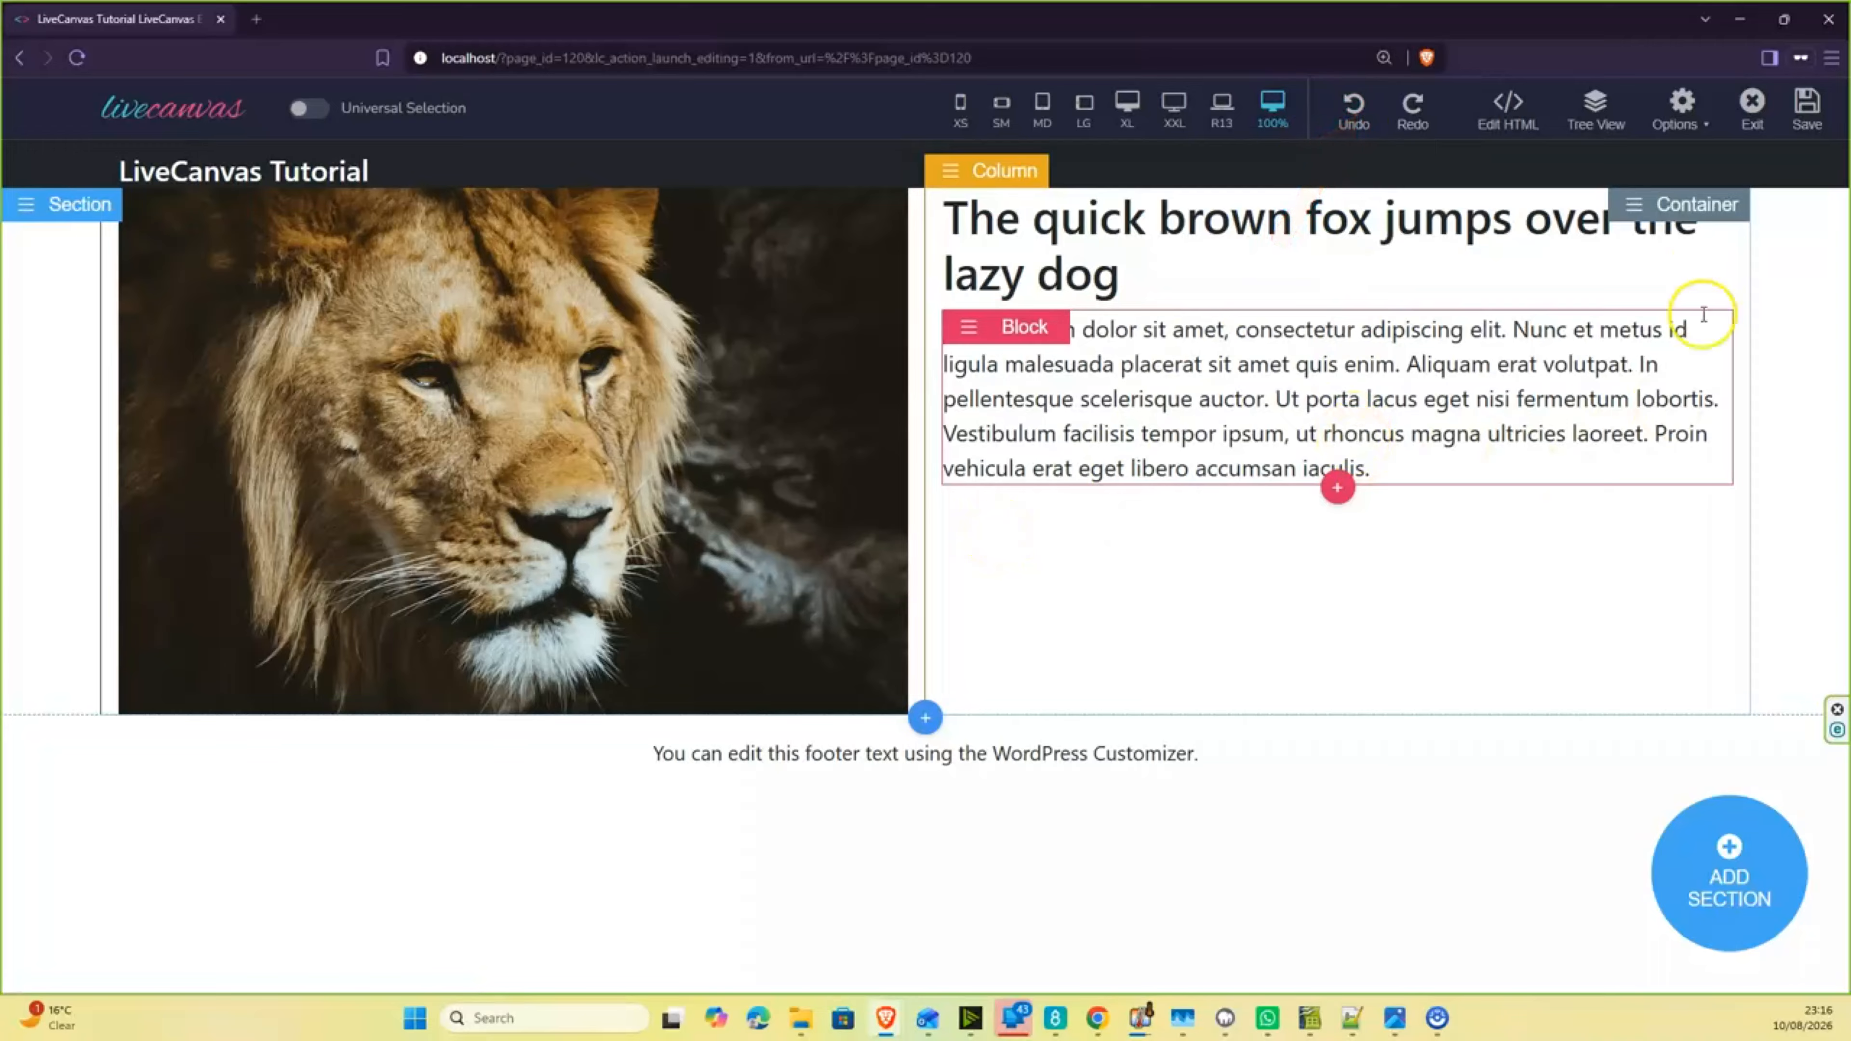
left_click(1691, 131)
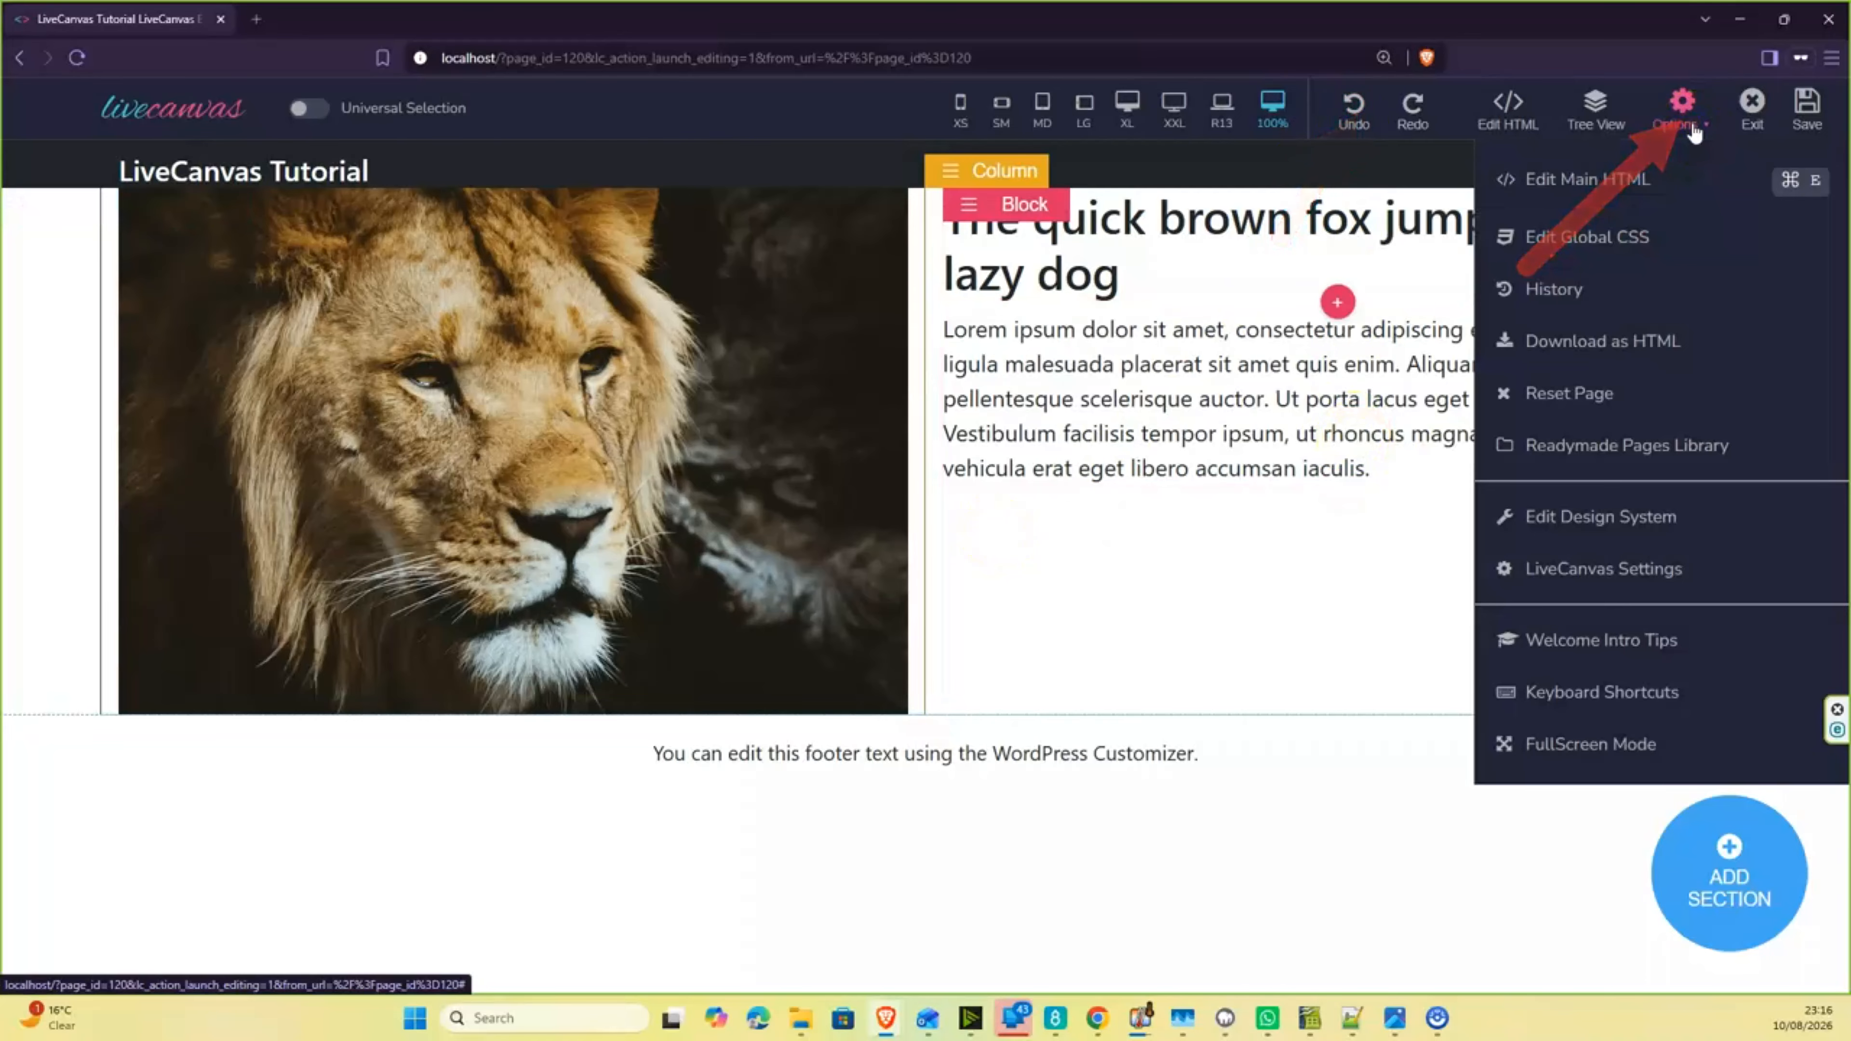
left_click(1587, 290)
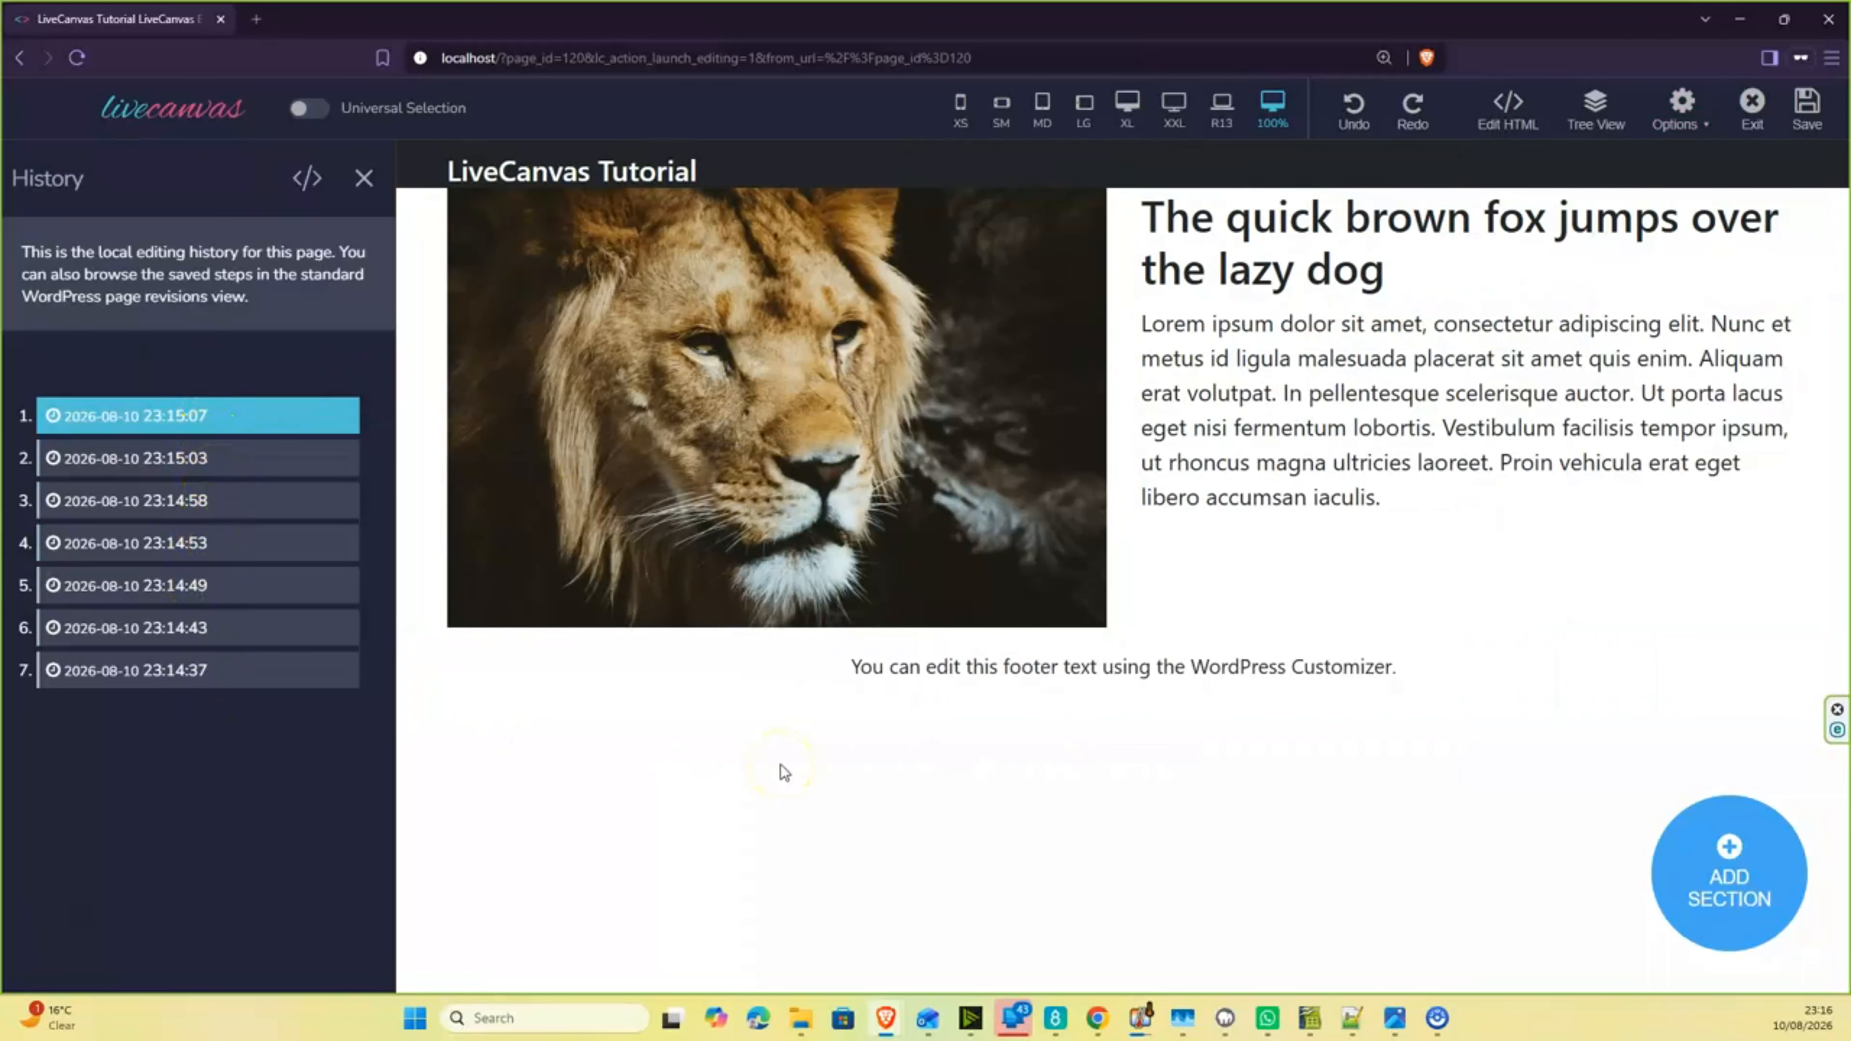
left_click(364, 181)
- Open the section's HTML and set the image column's class to col-md-4
mouse_move(30, 199)
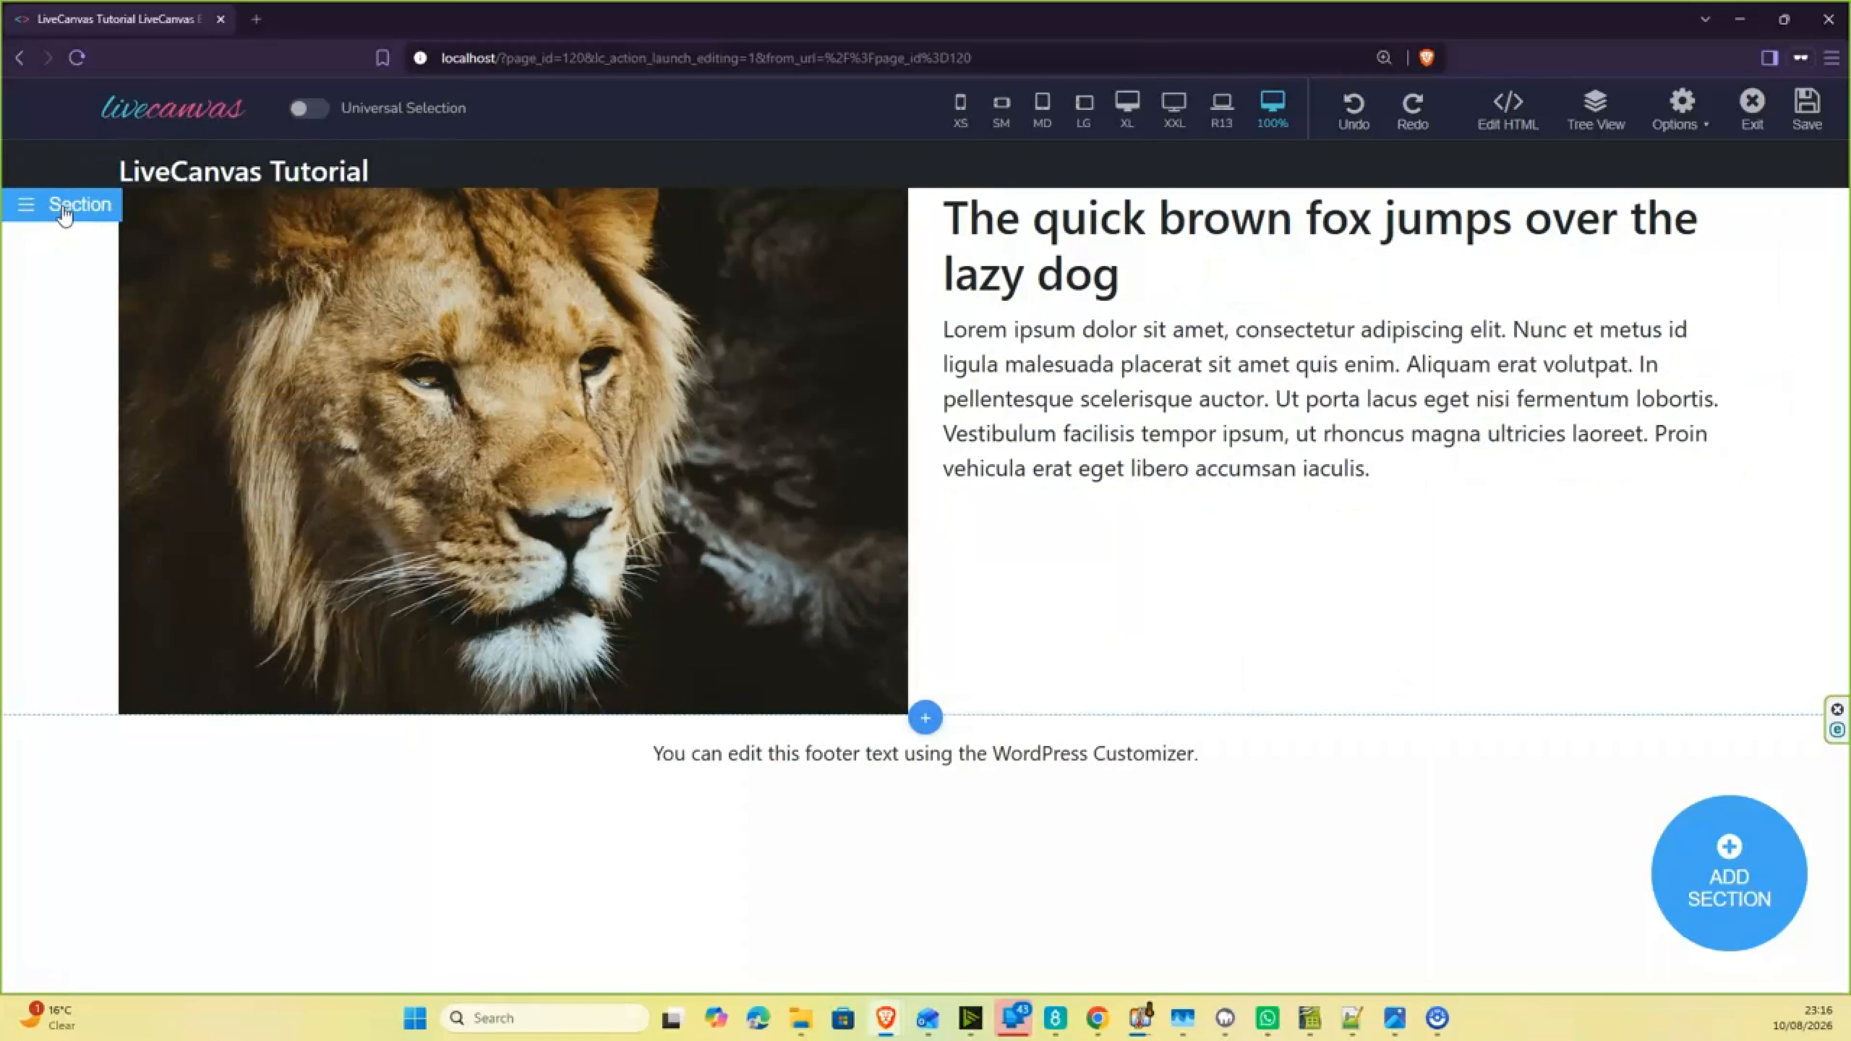
left_click(64, 208)
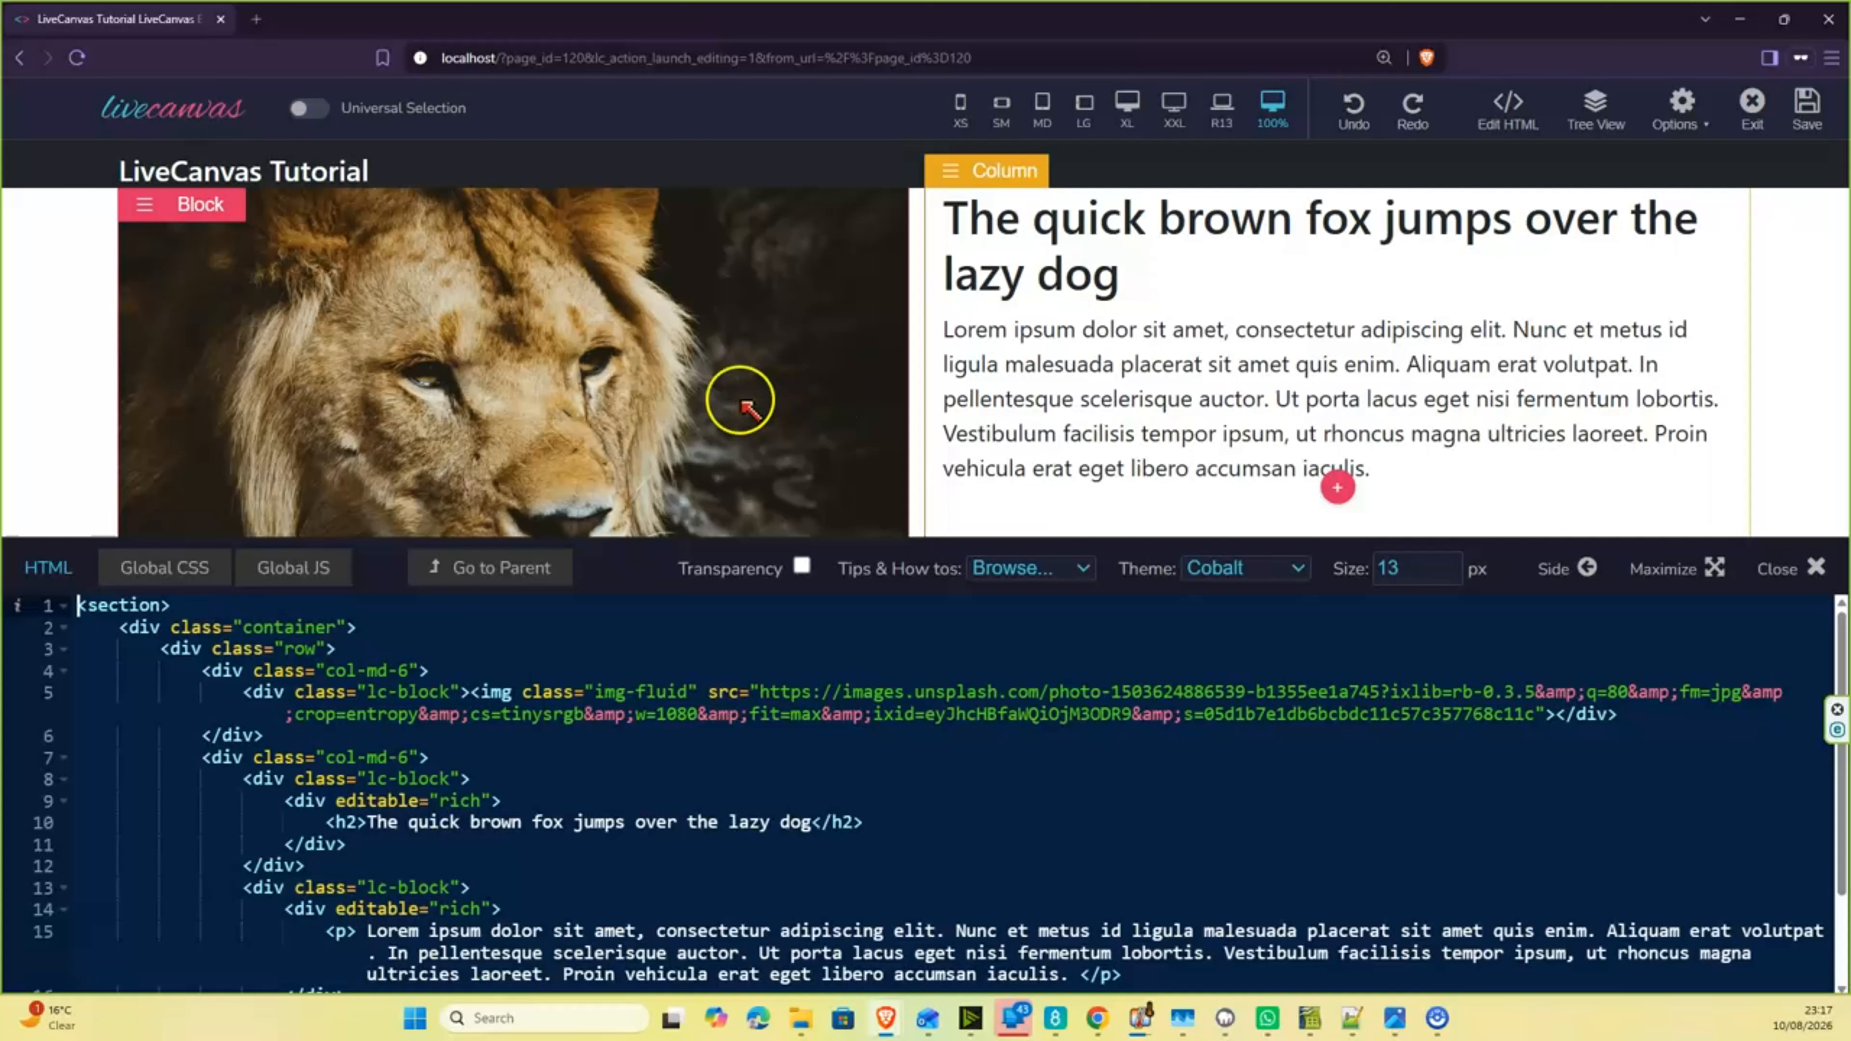
left_click(400, 670)
key("Delete")
type("4")
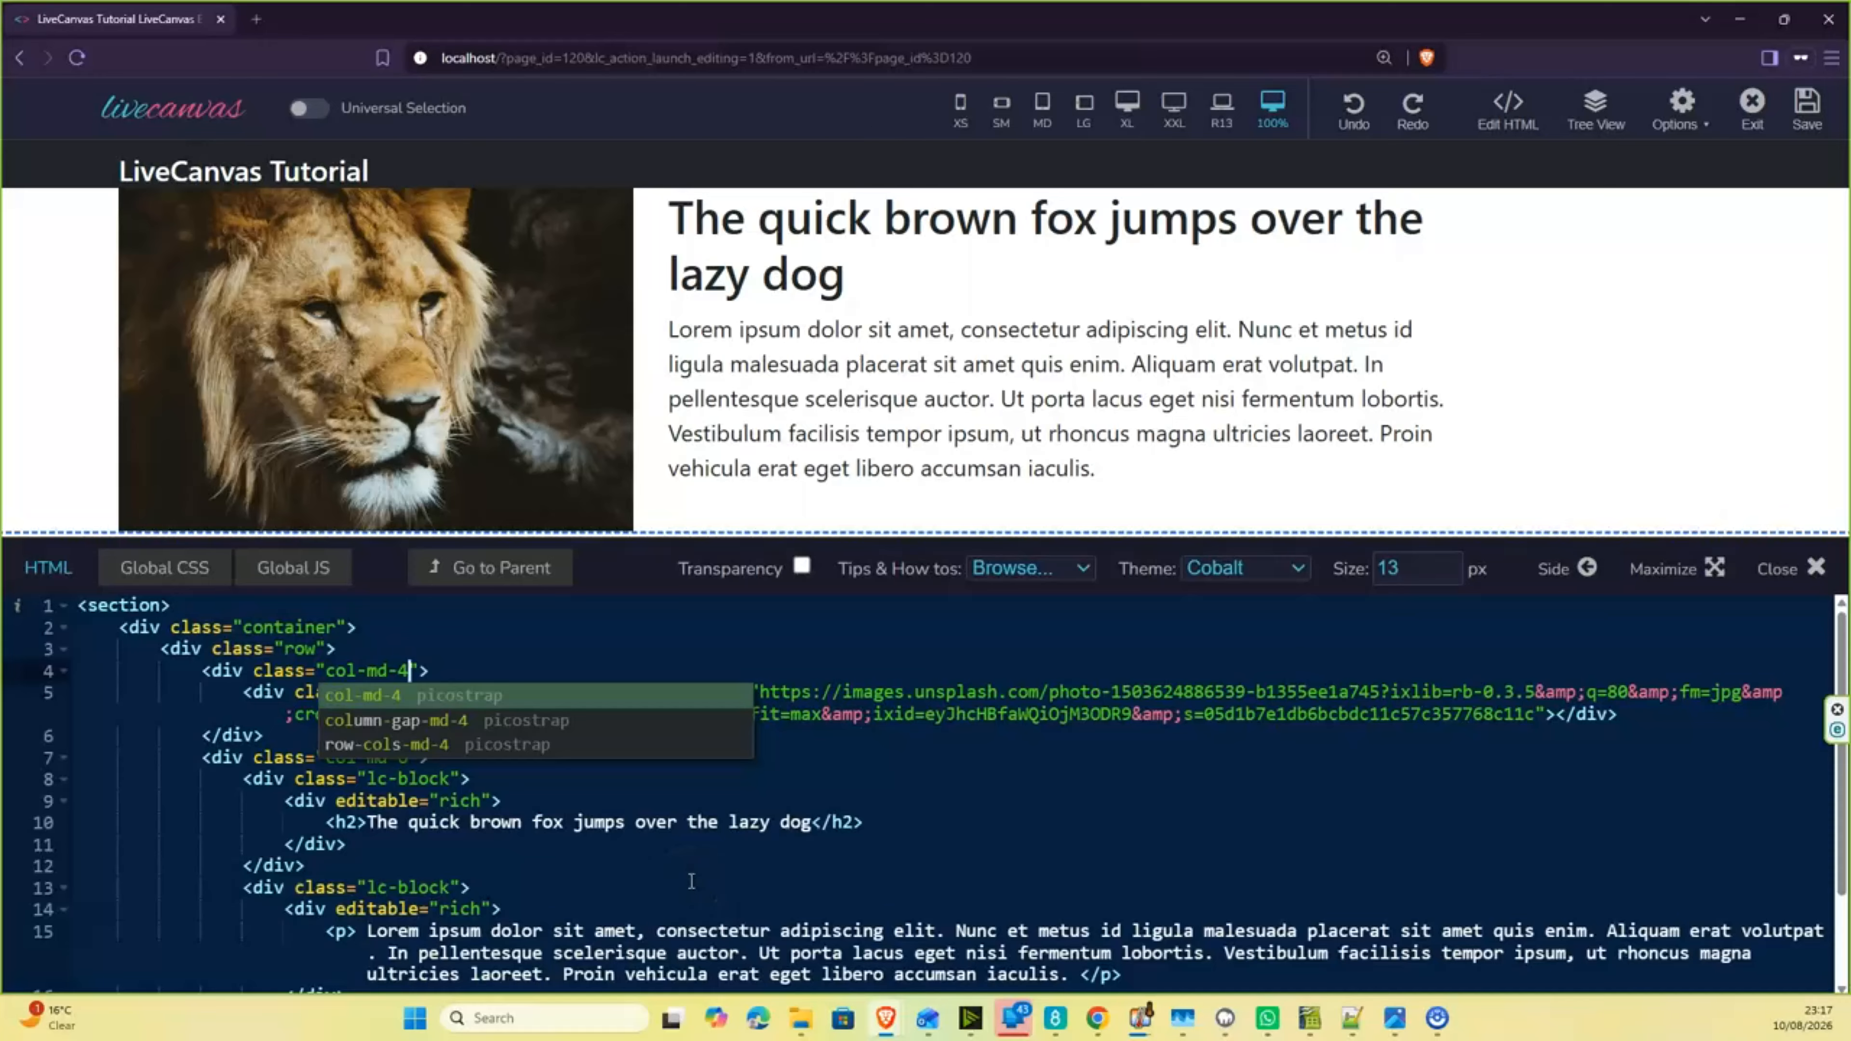
key("Escape")
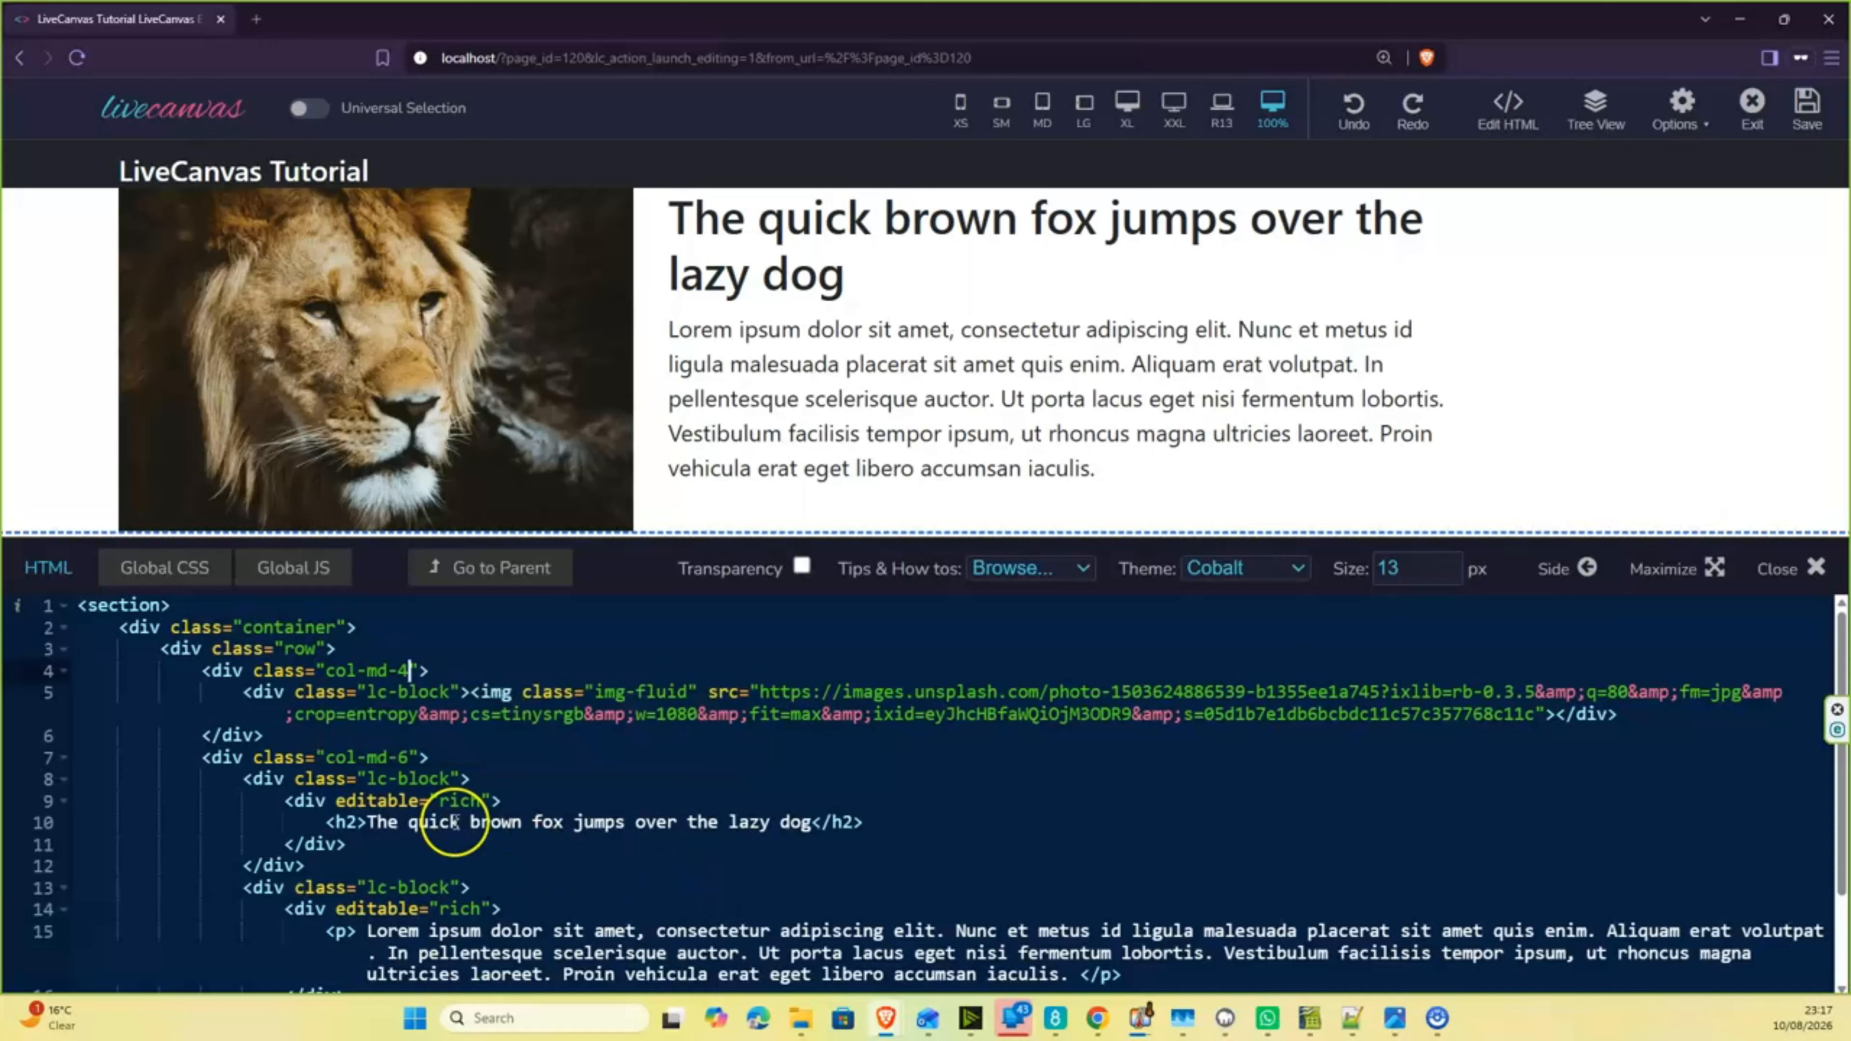
- Set the class of the column holding the heading and paragraph to col-md-4
left_click(400, 758)
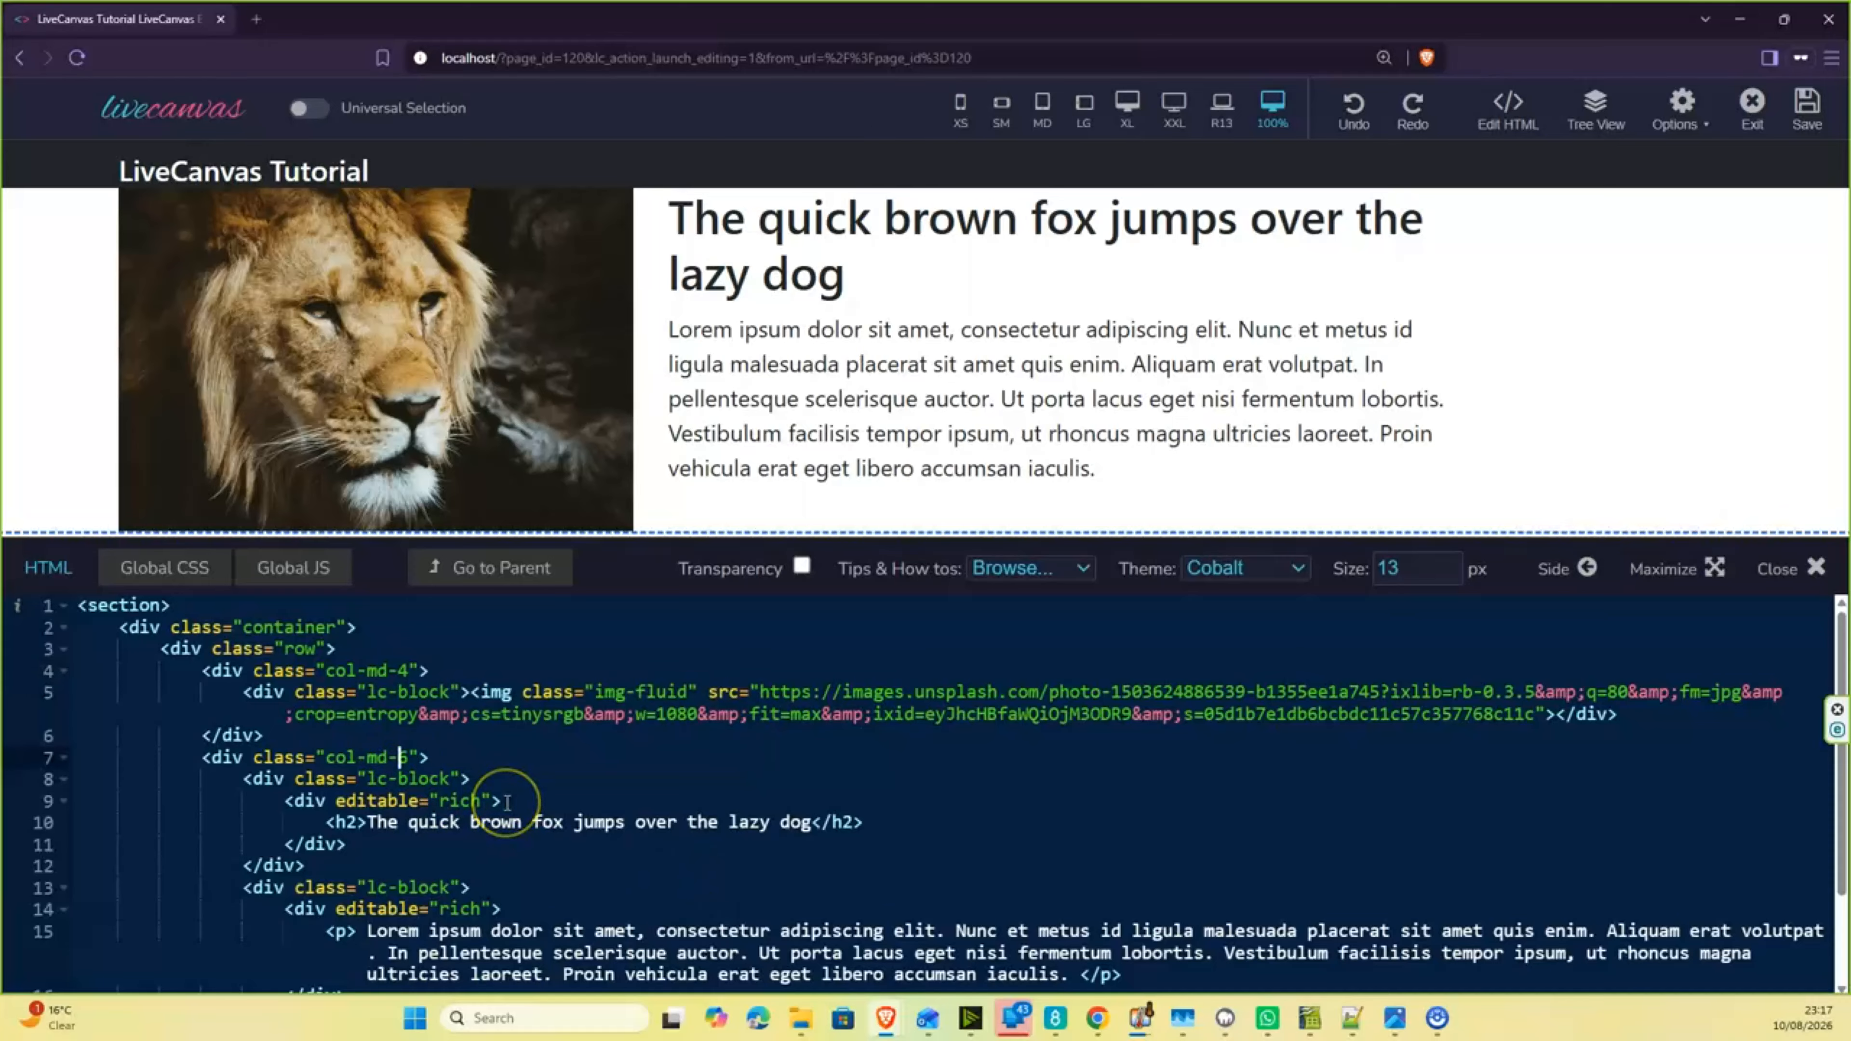
type("4")
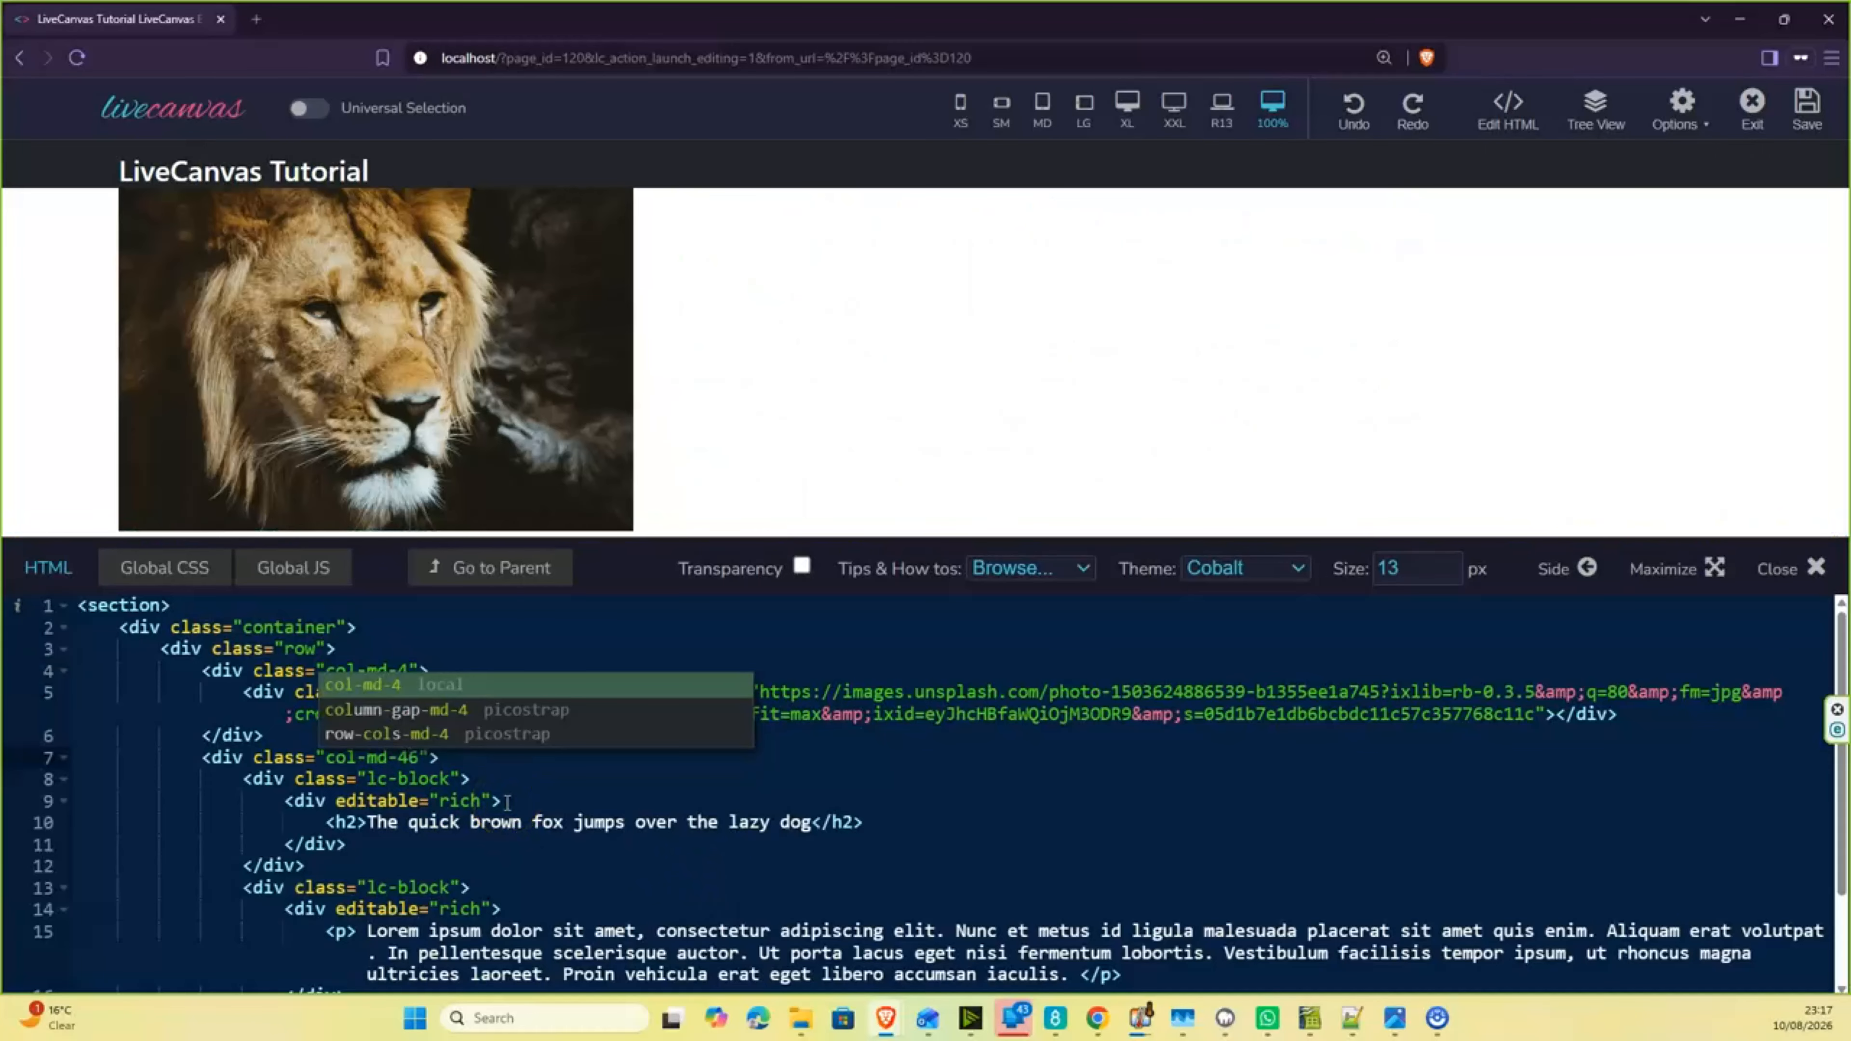
left_click(525, 789)
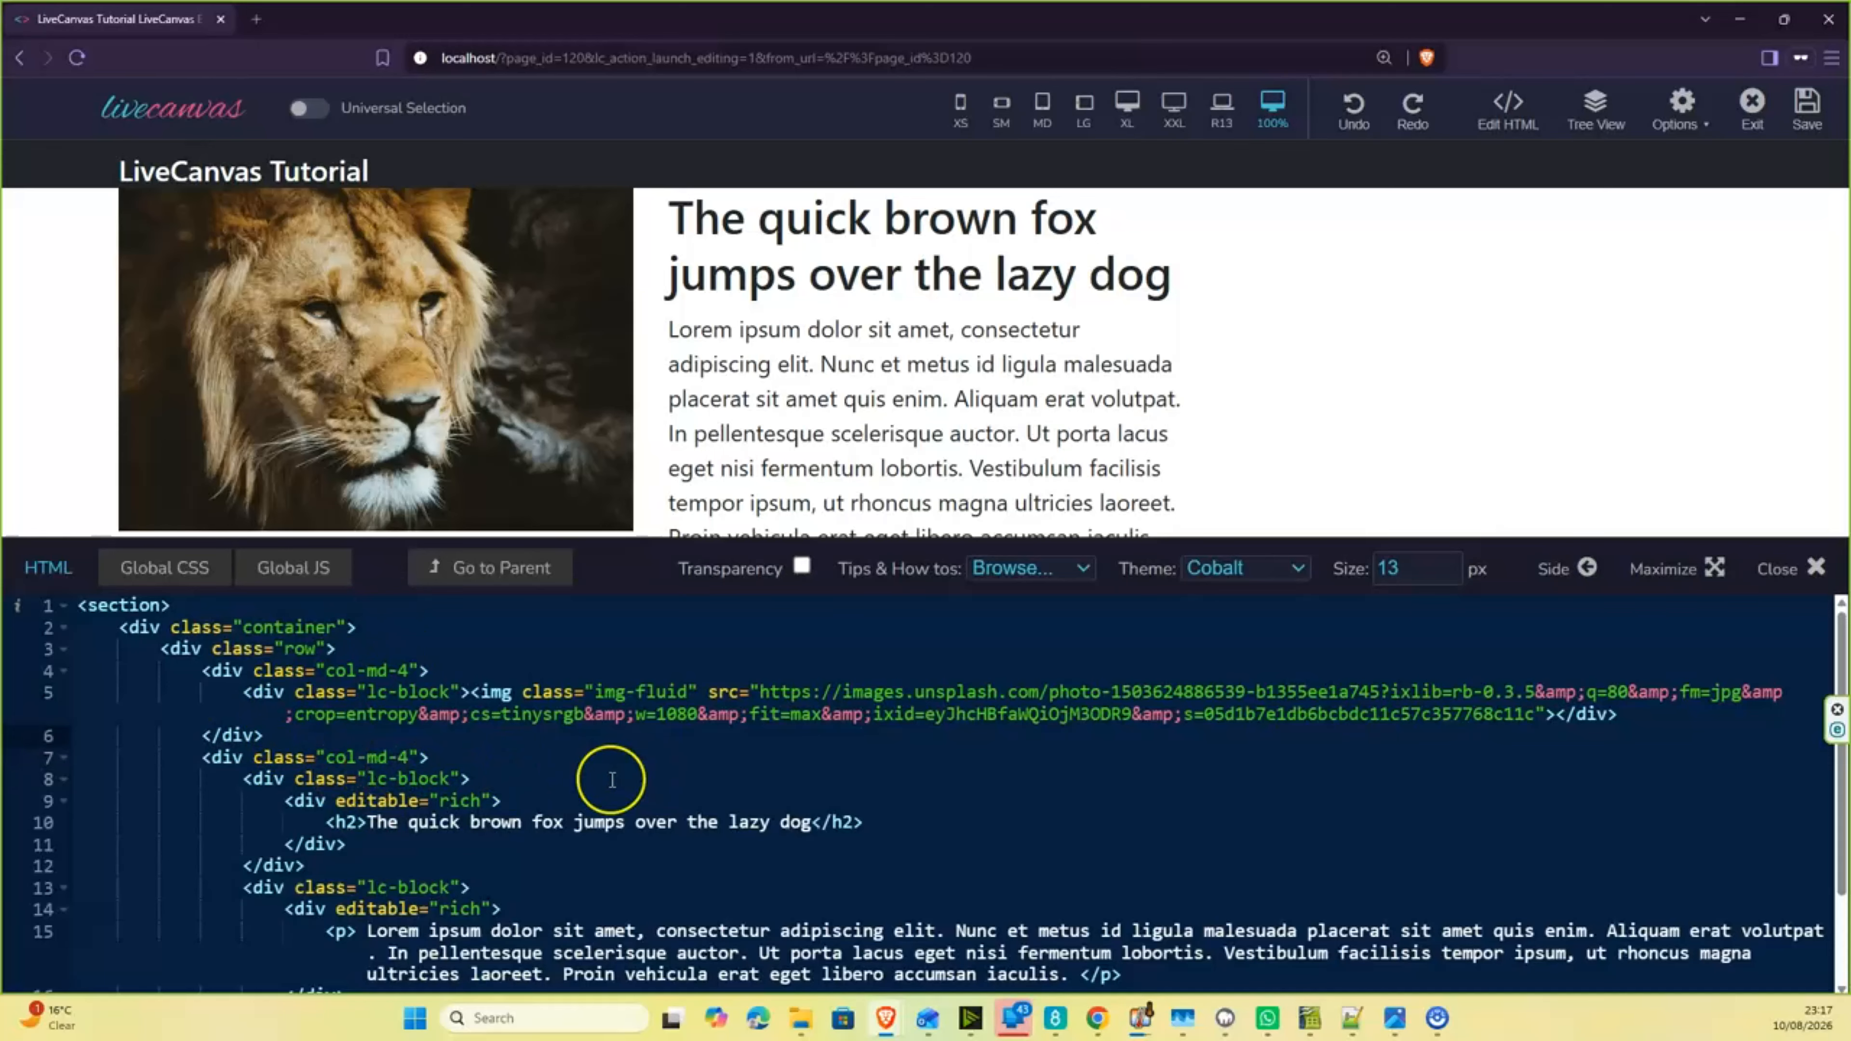
- Insert a new div with class col-md-4 between the image column and the text column in the HTML
key("Return")
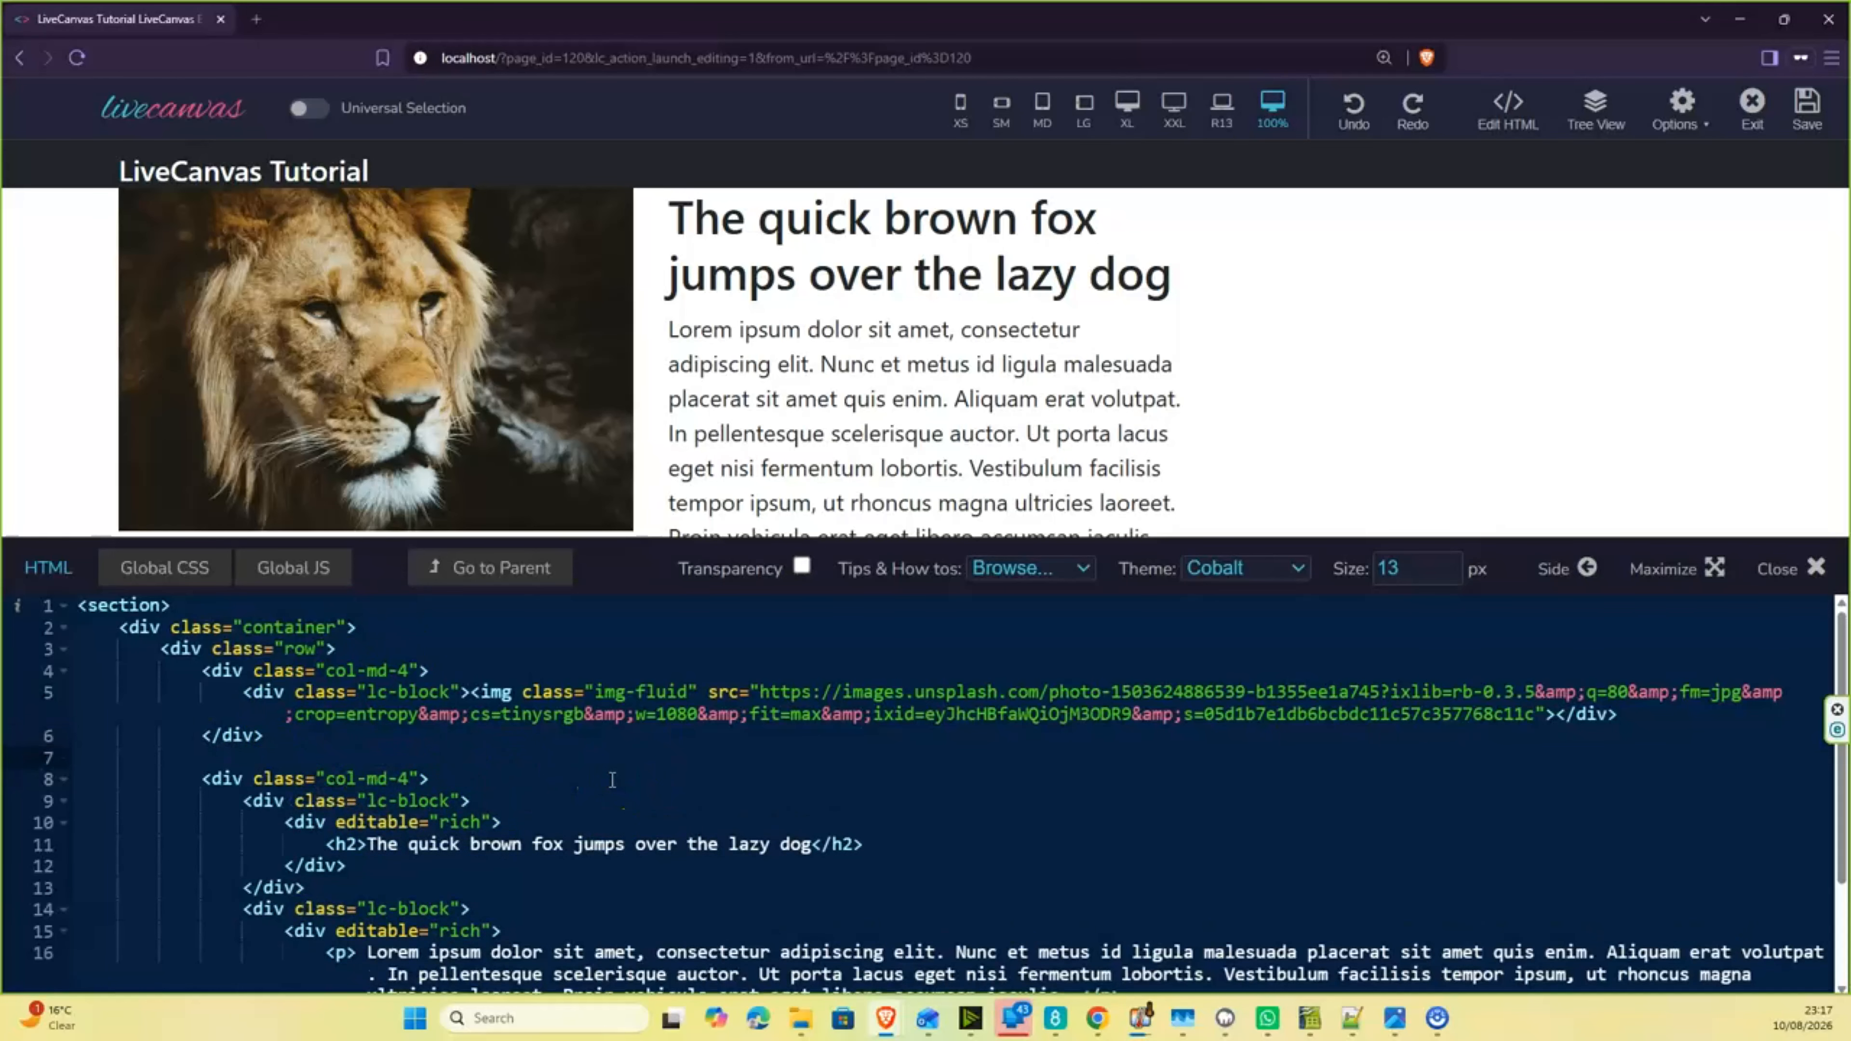
type("<div cla")
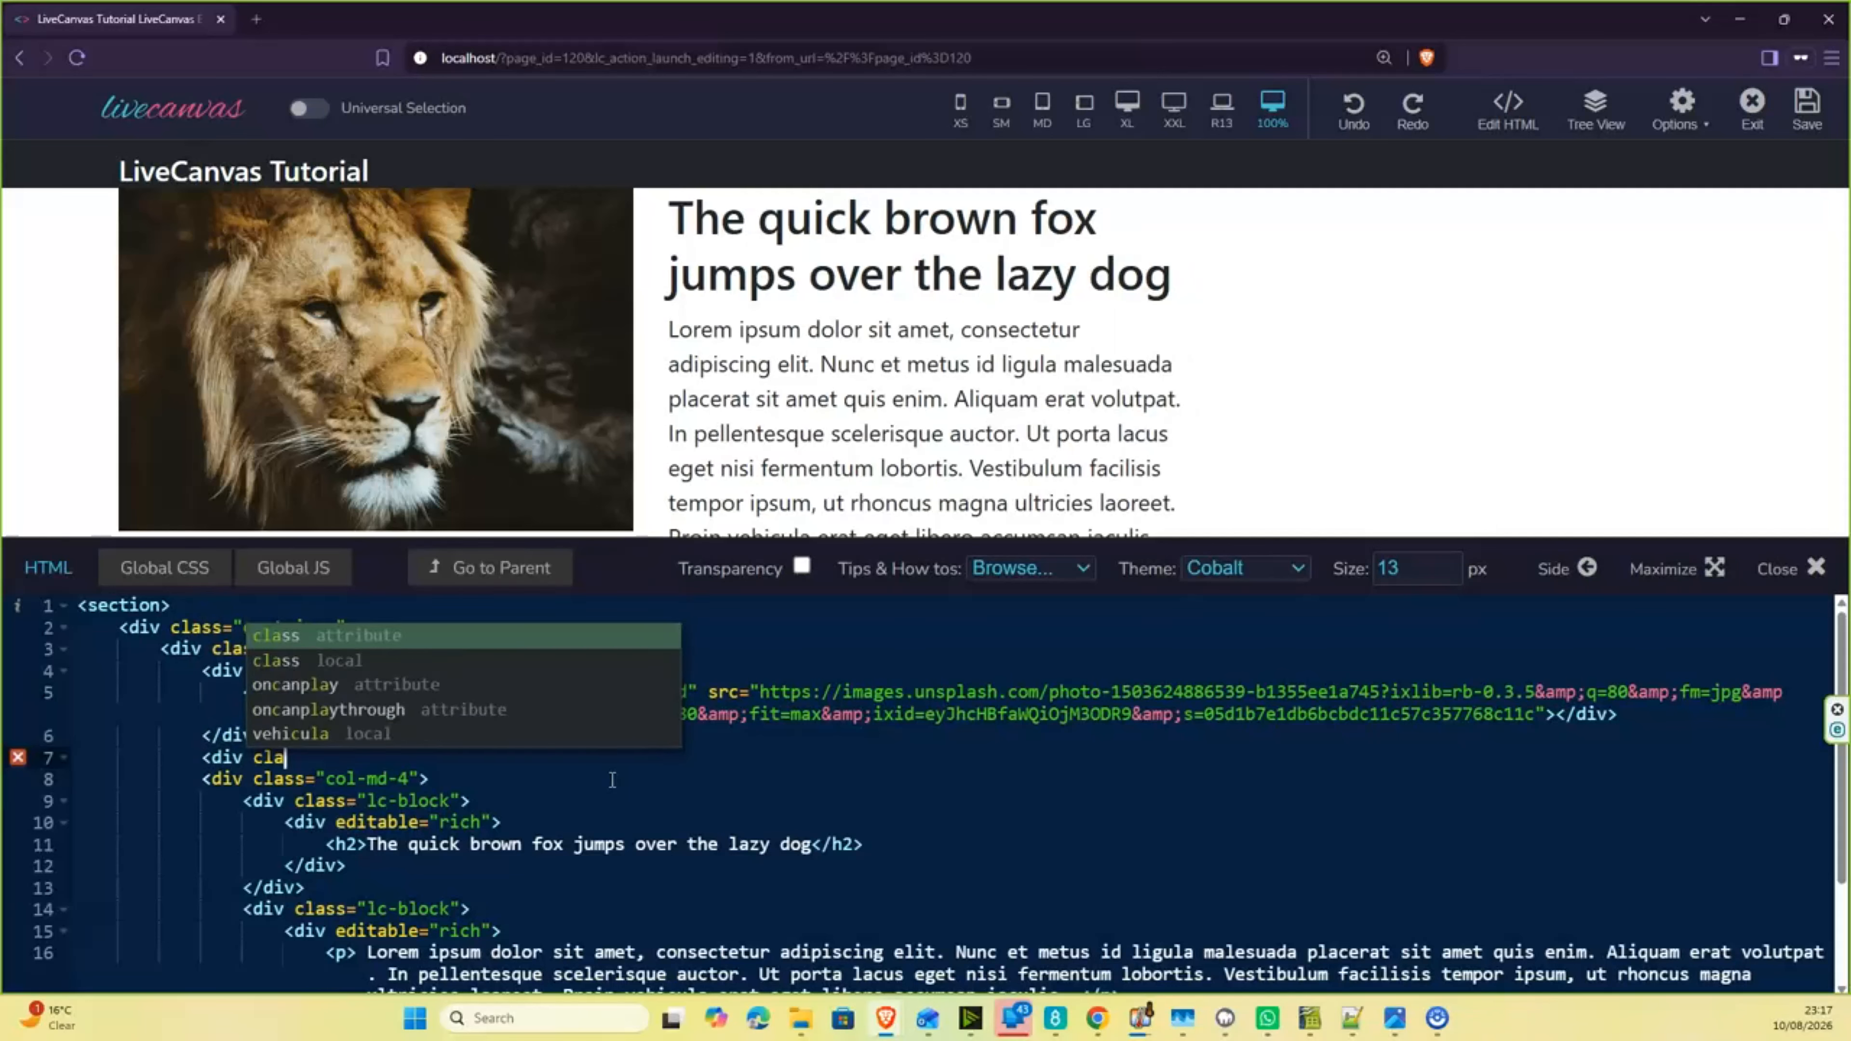
type("ss=")
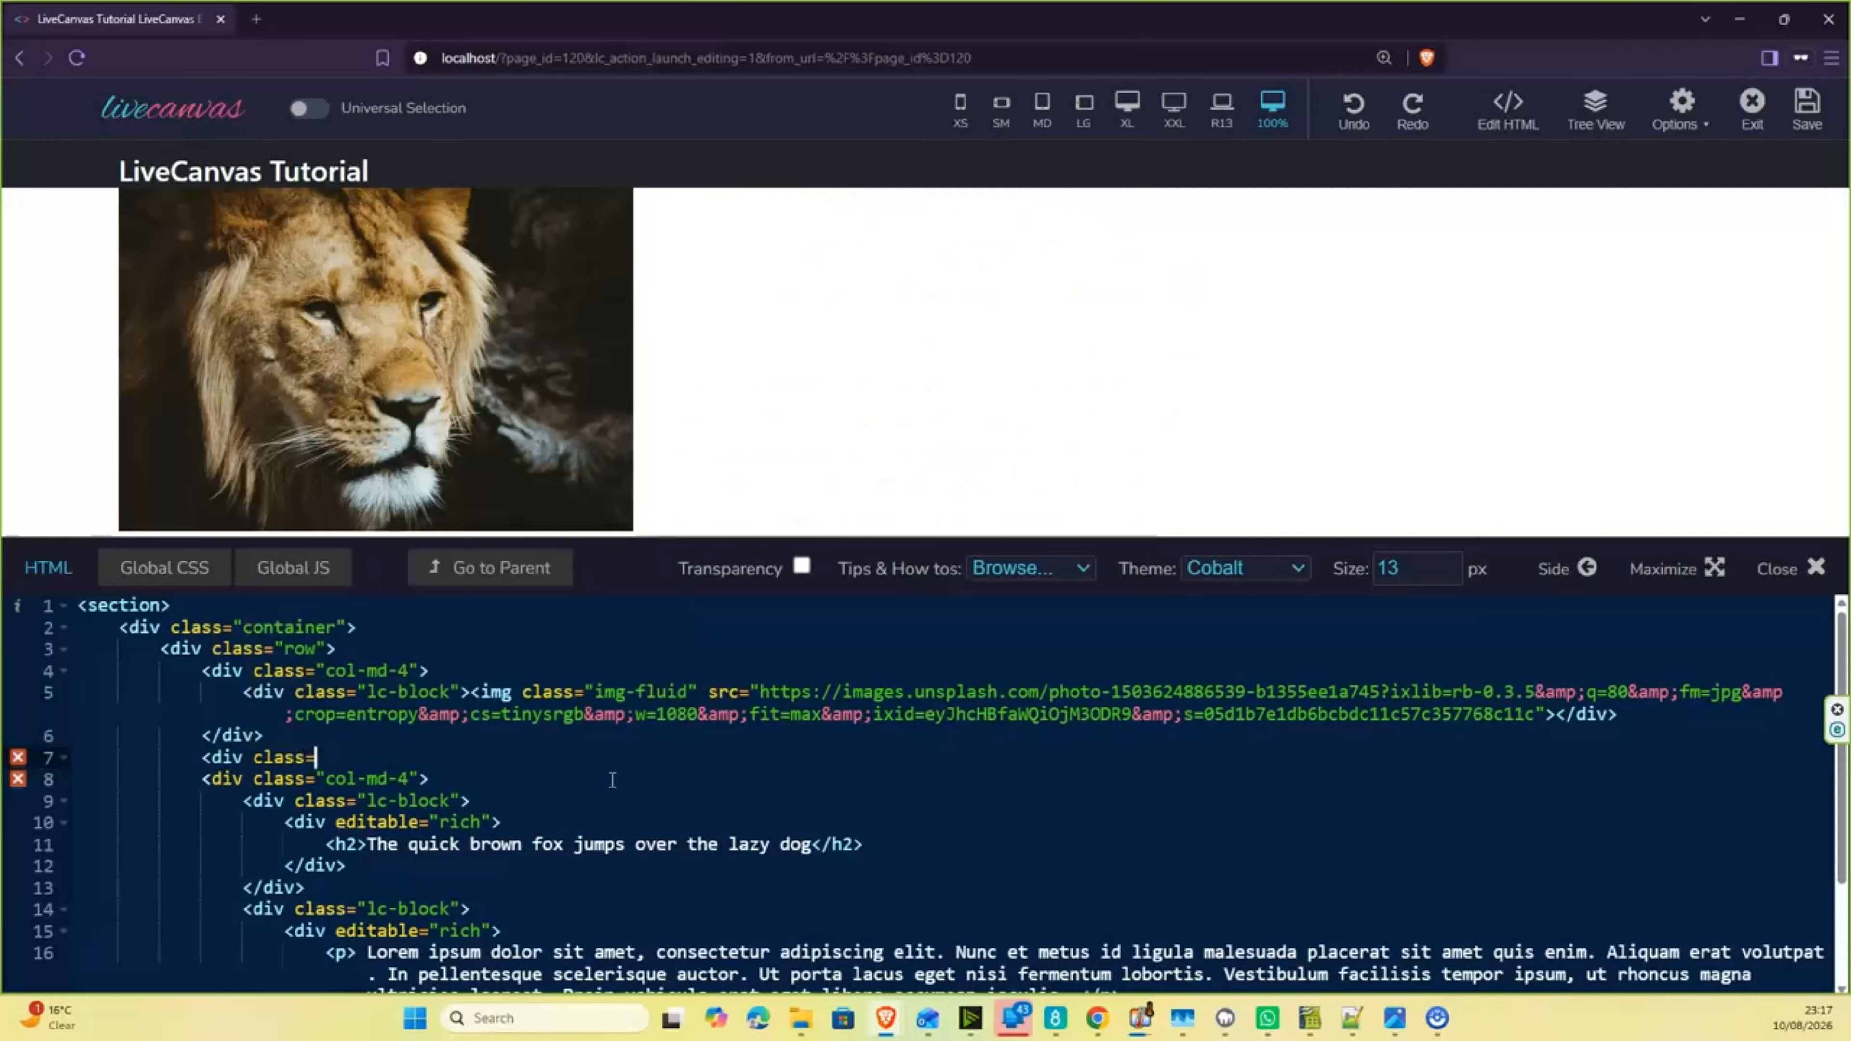
type("\"co")
type("-")
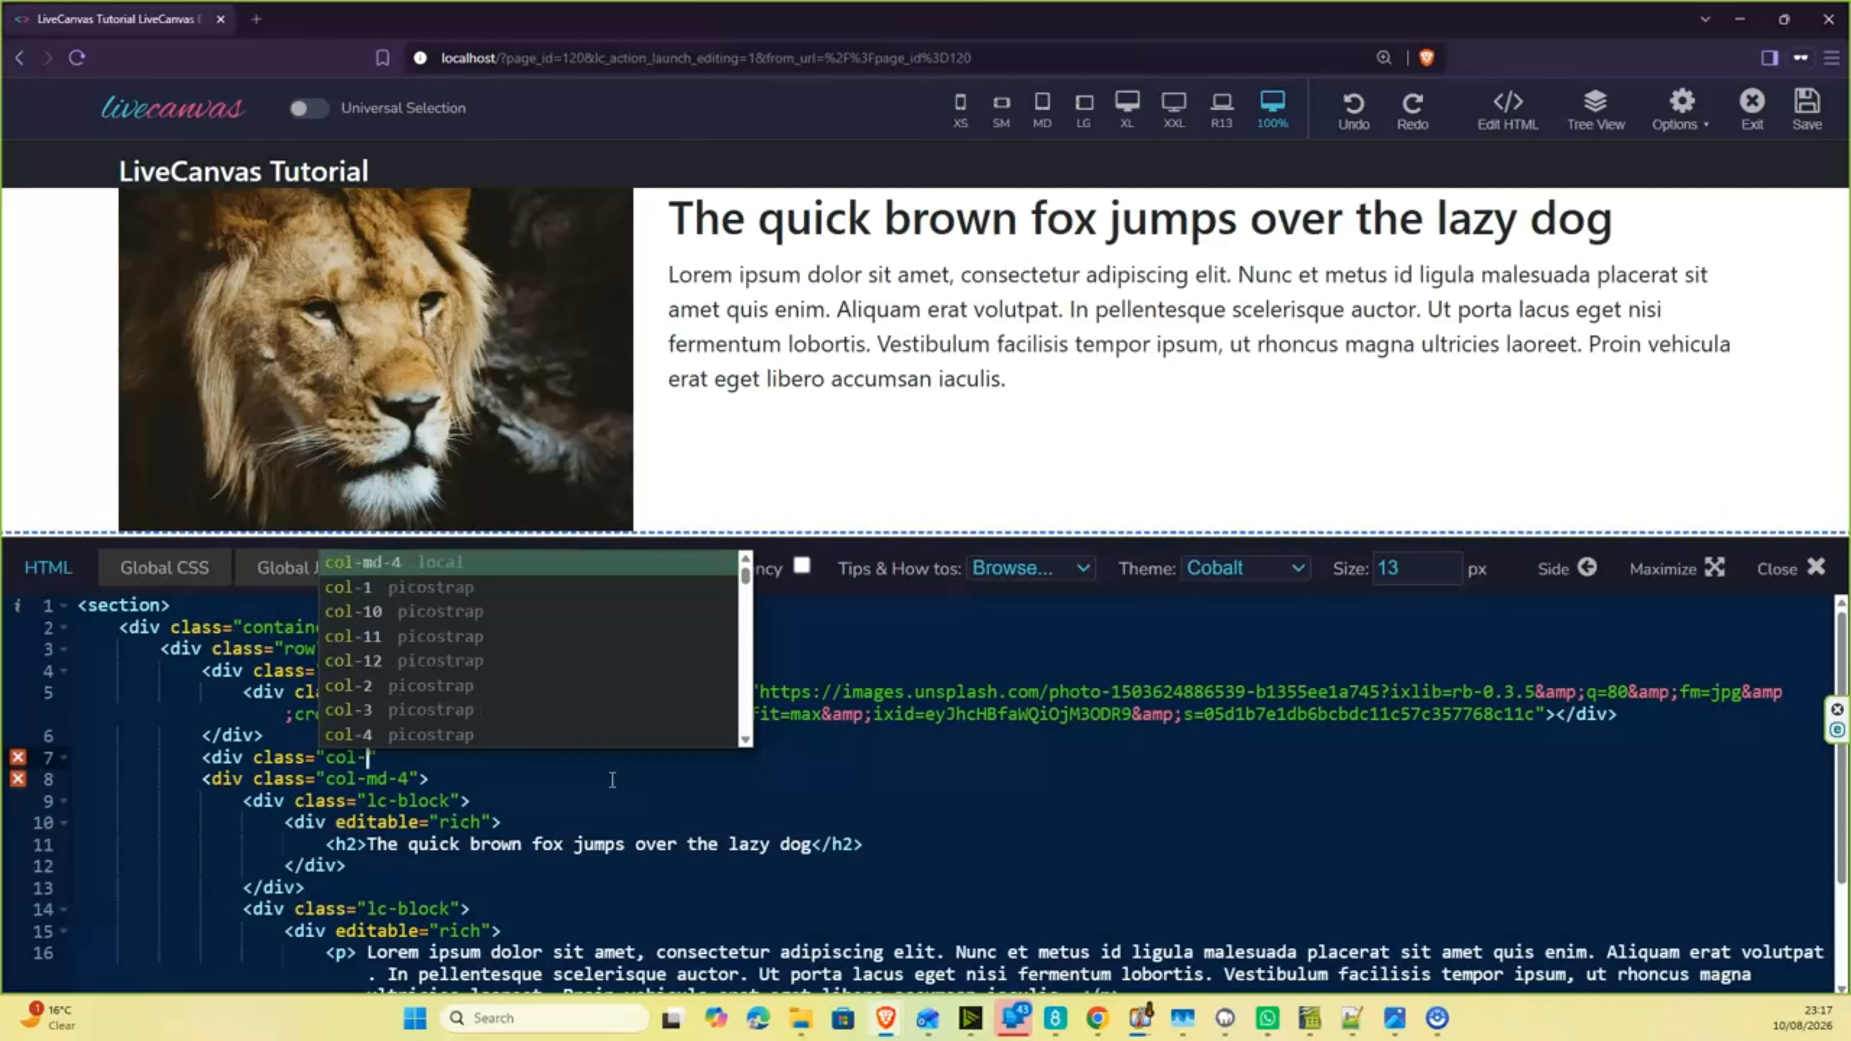
type("md-")
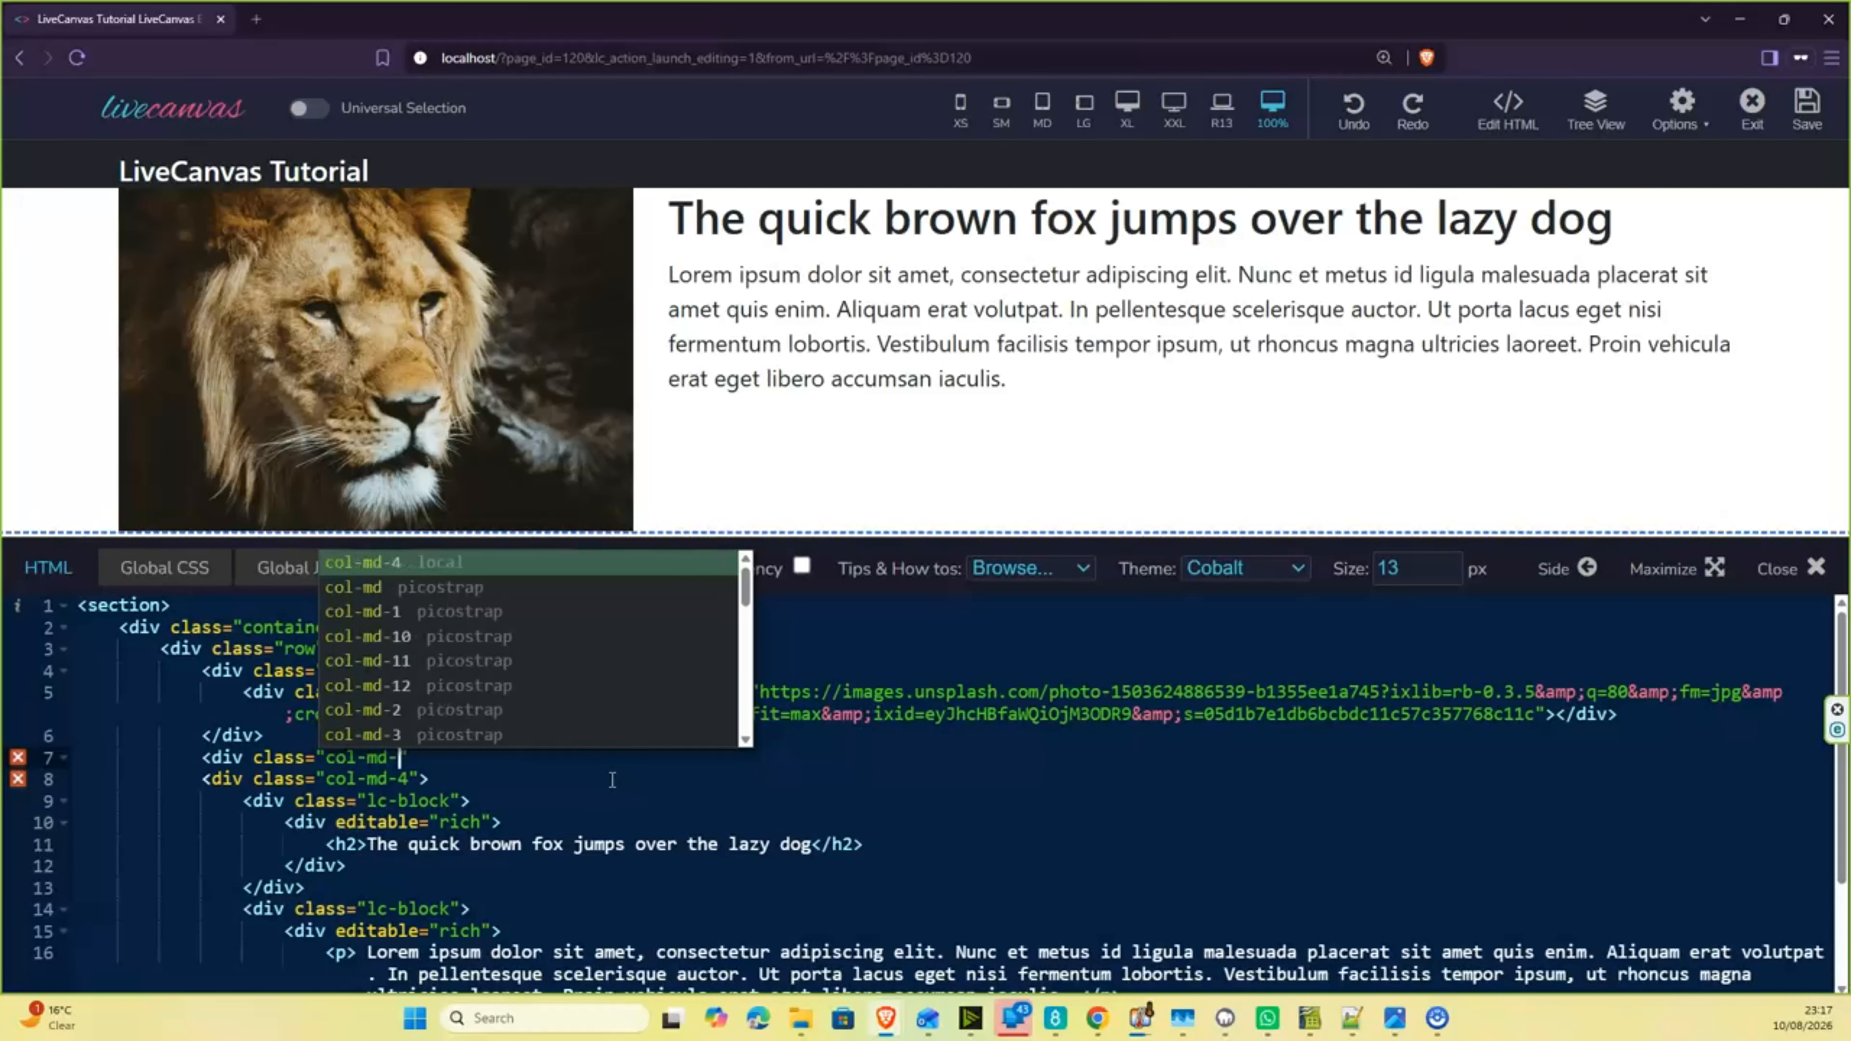
type("4")
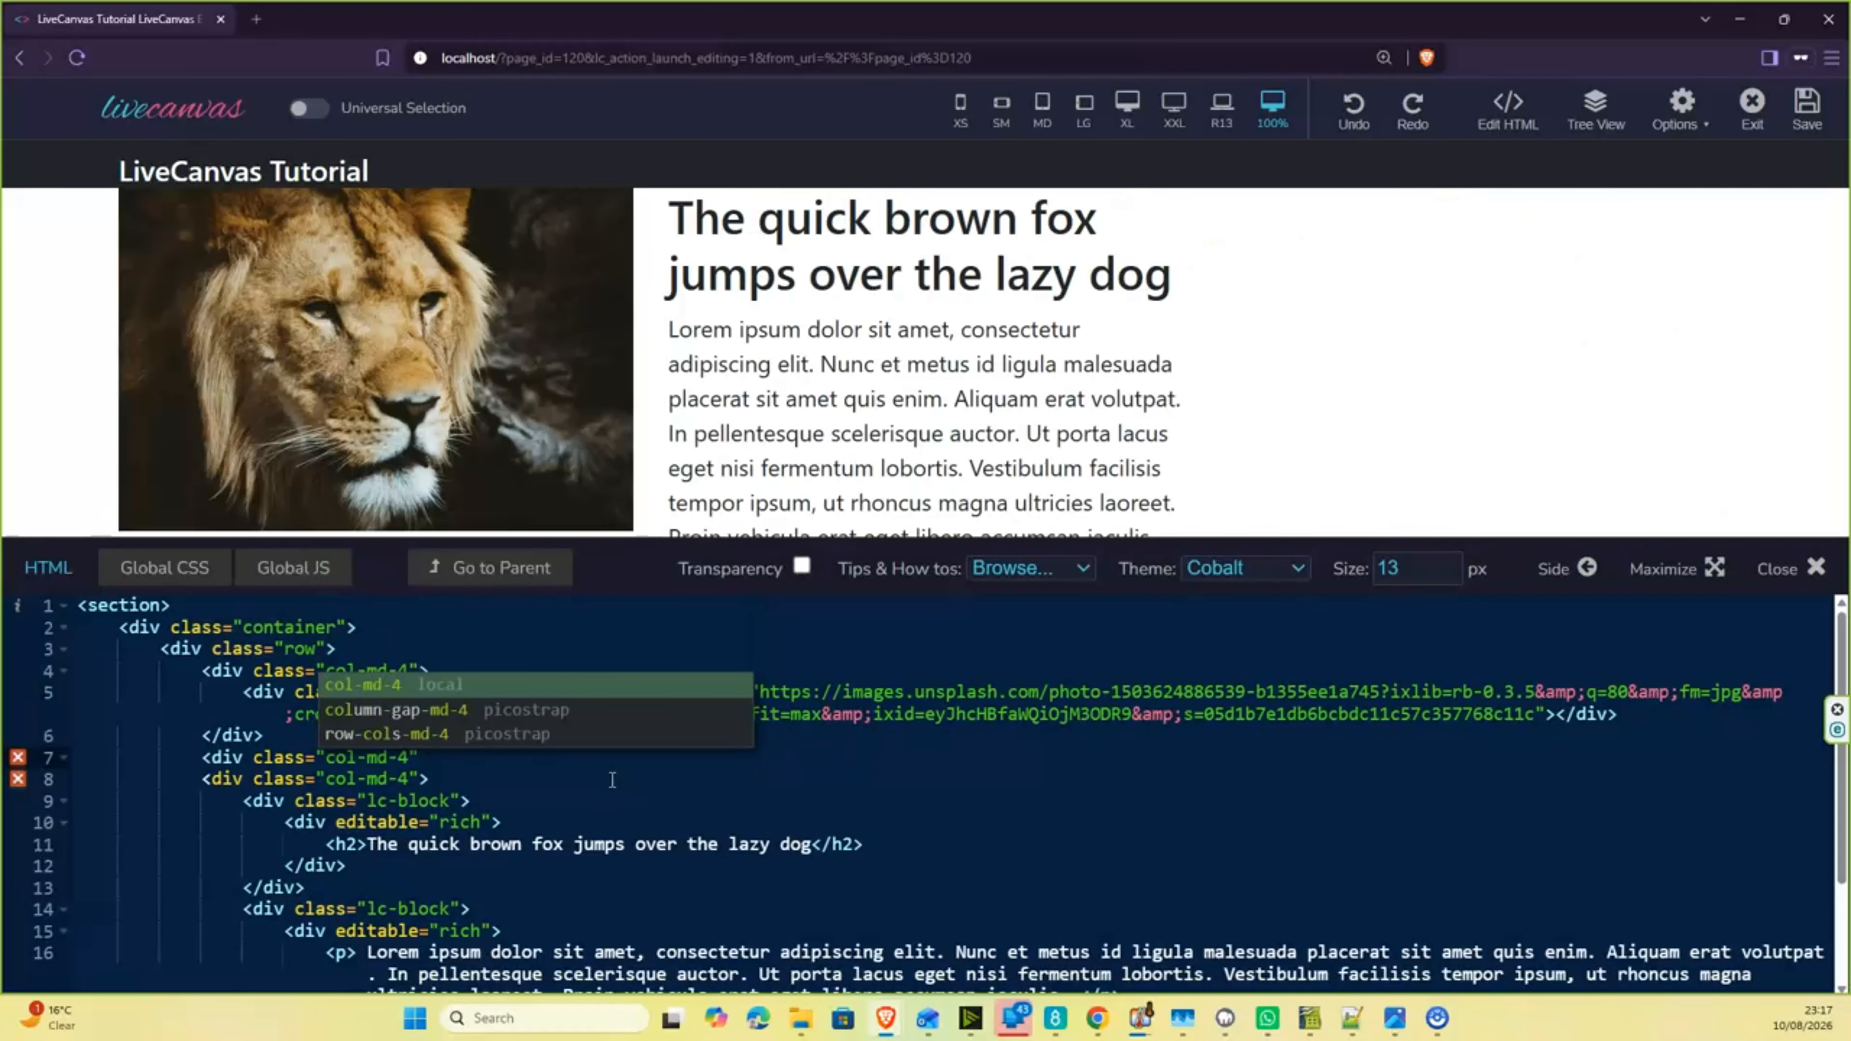
type("\"></div>")
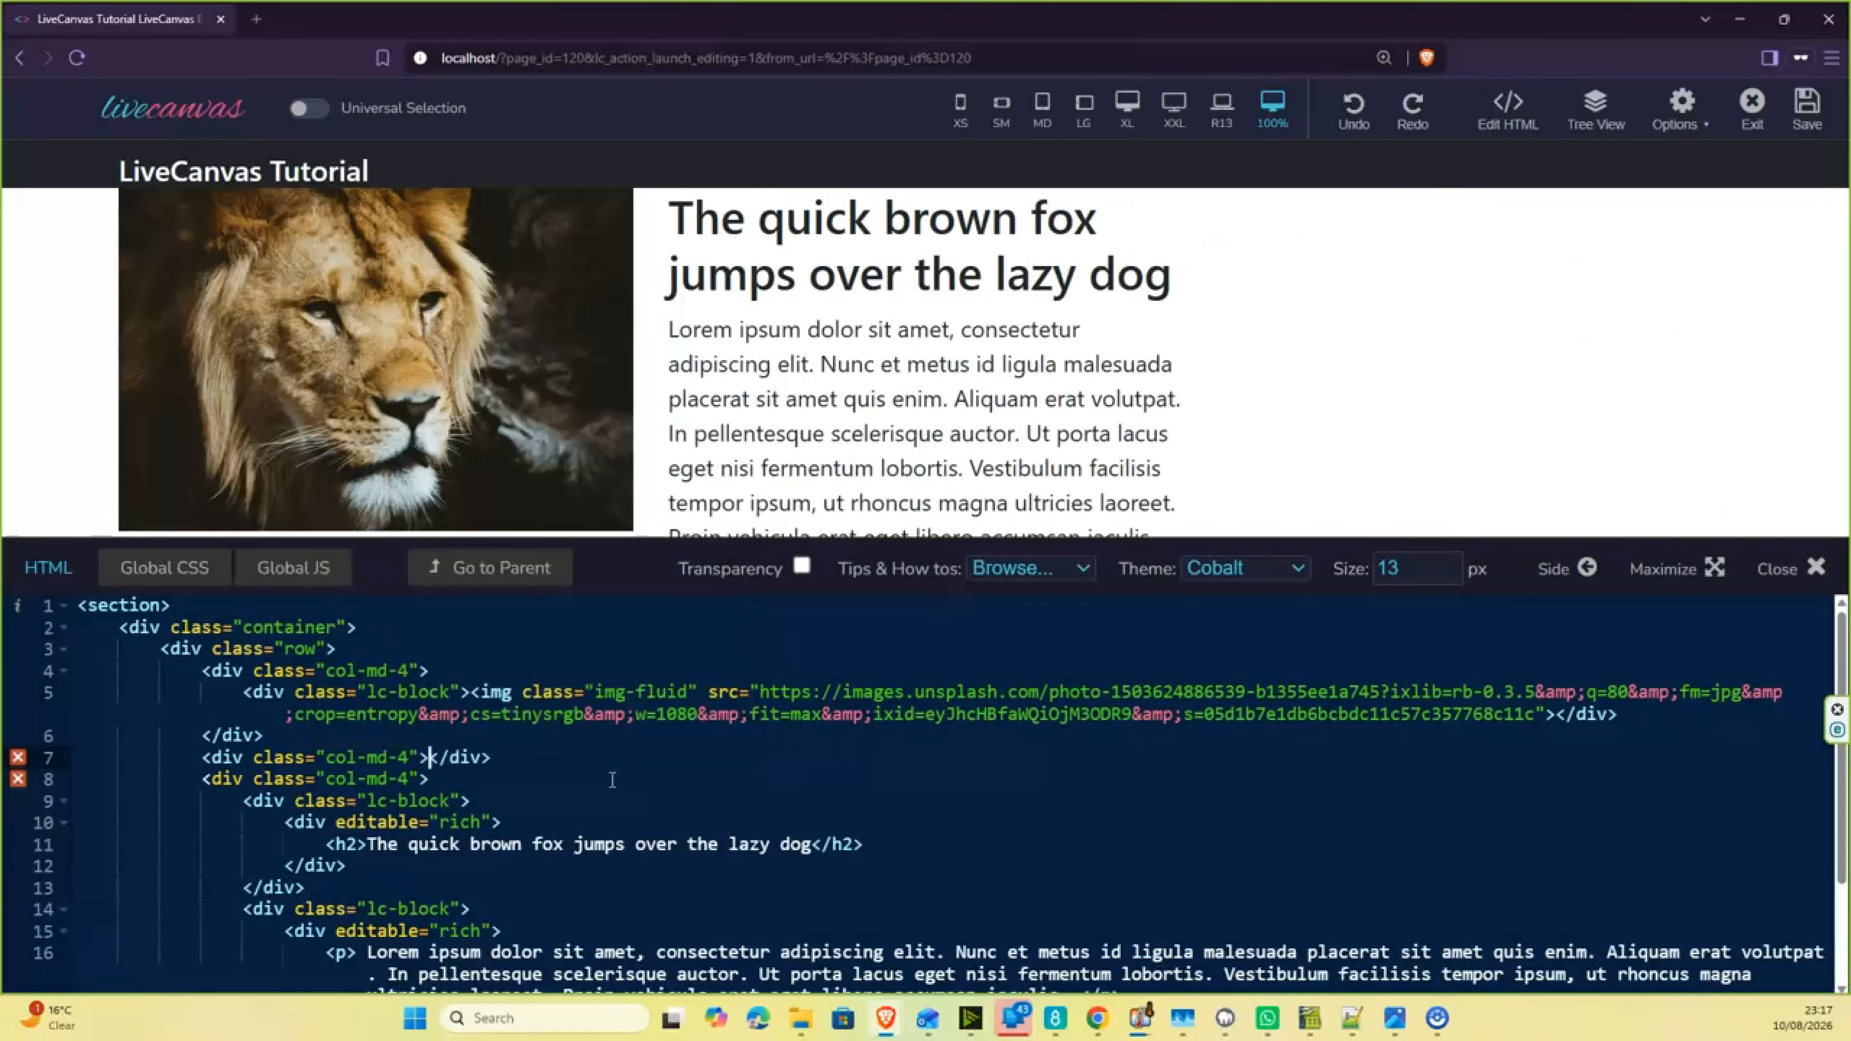
key("Return")
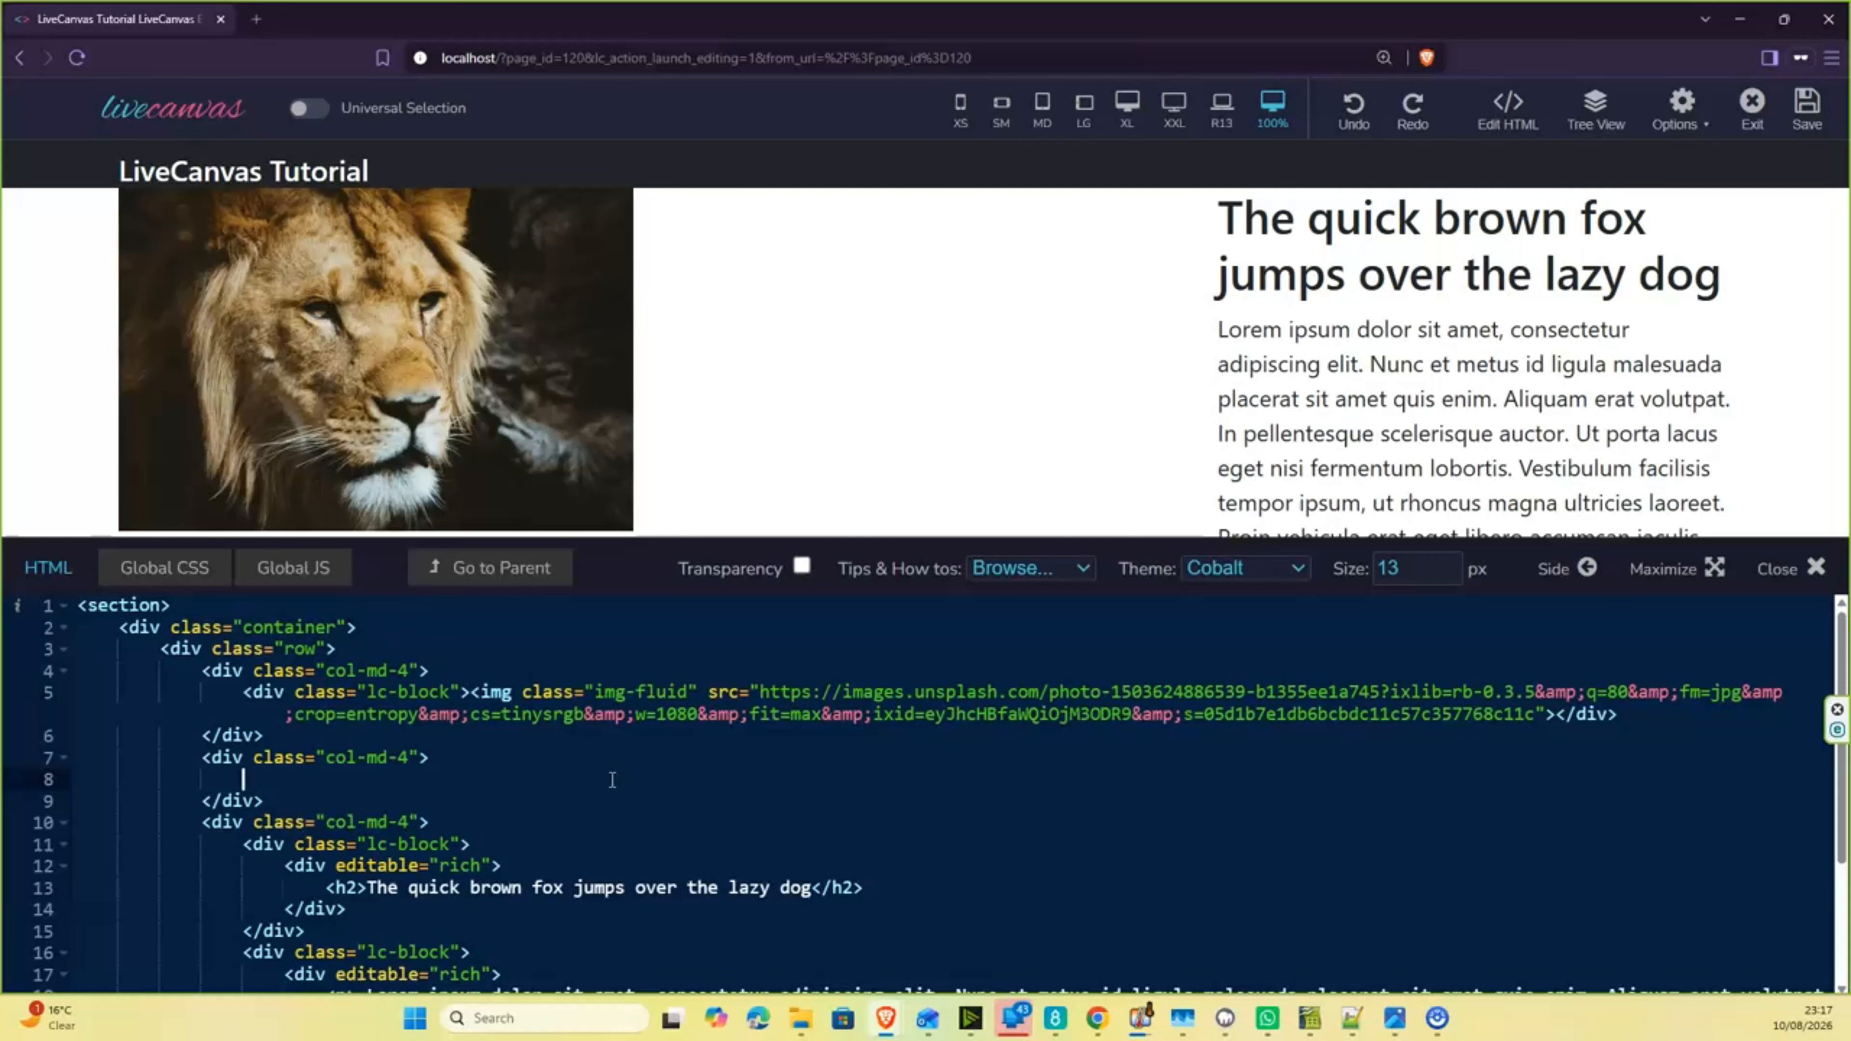
- Add a nested div with class lc-block inside the new middle column
type("<div")
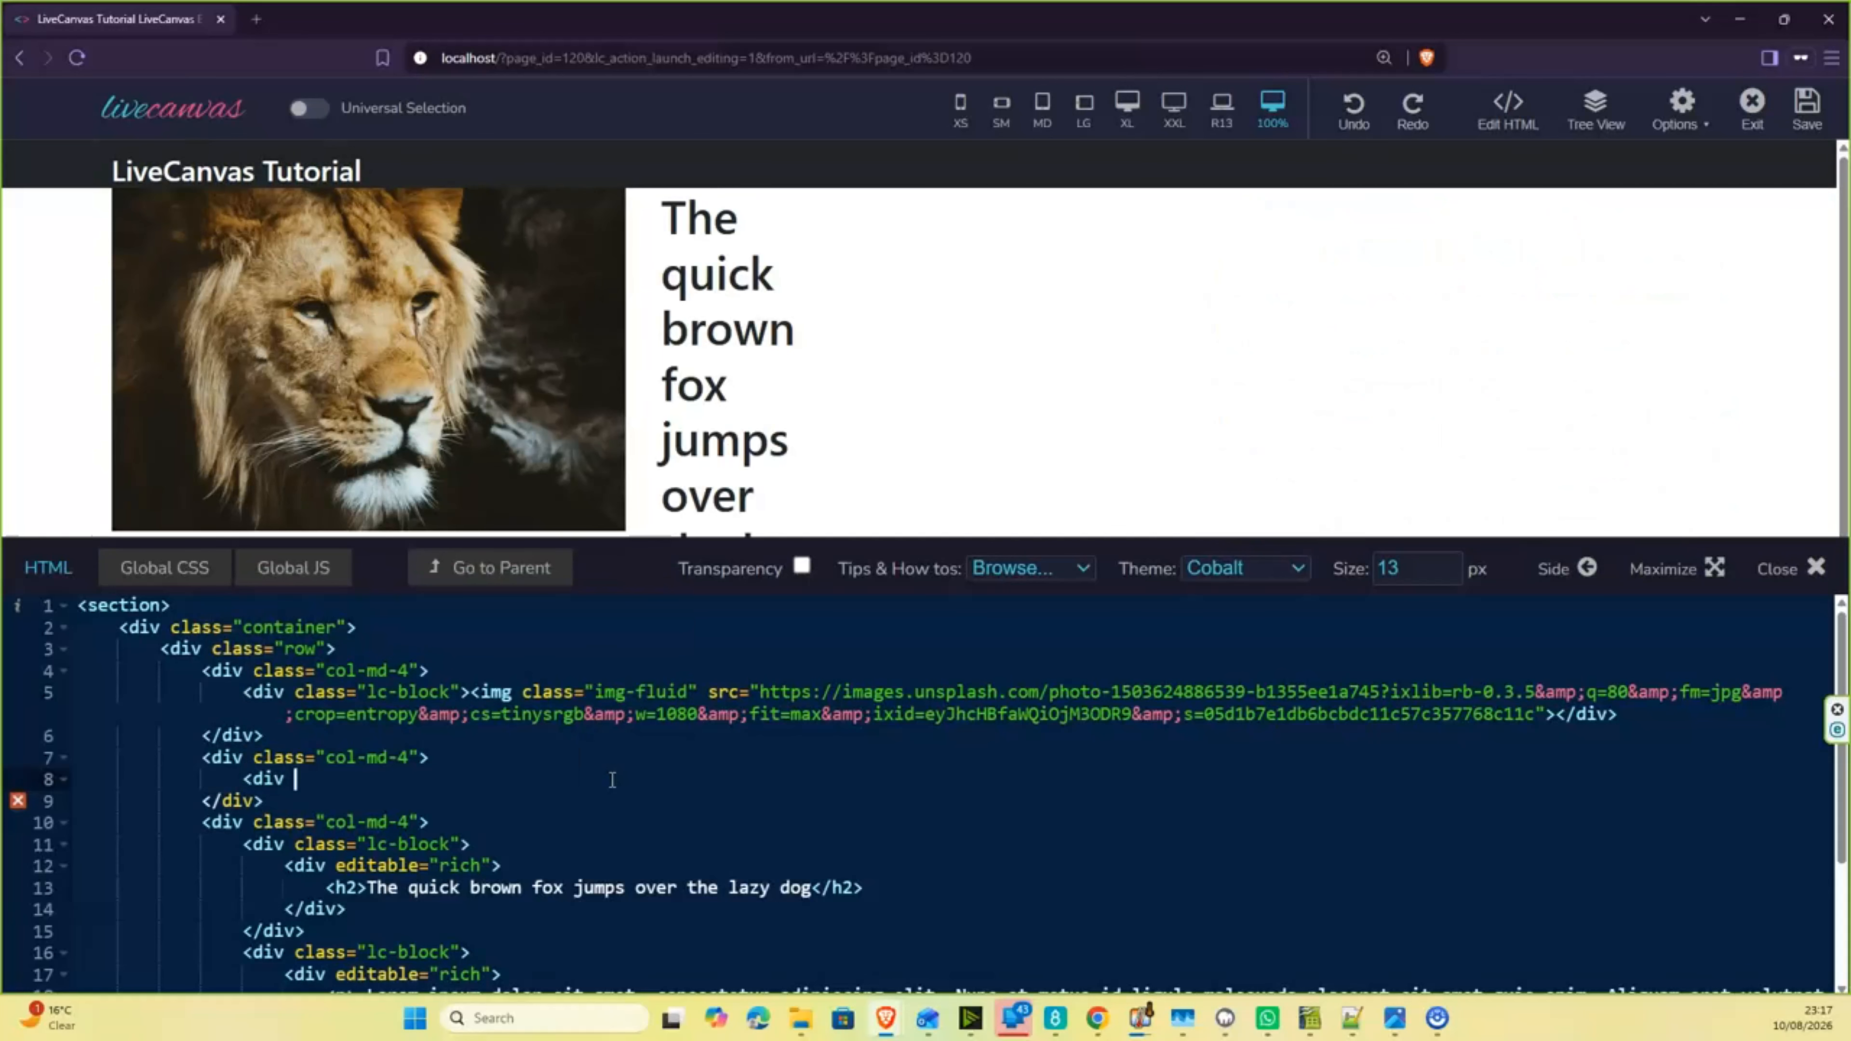
type(" class=\"lc")
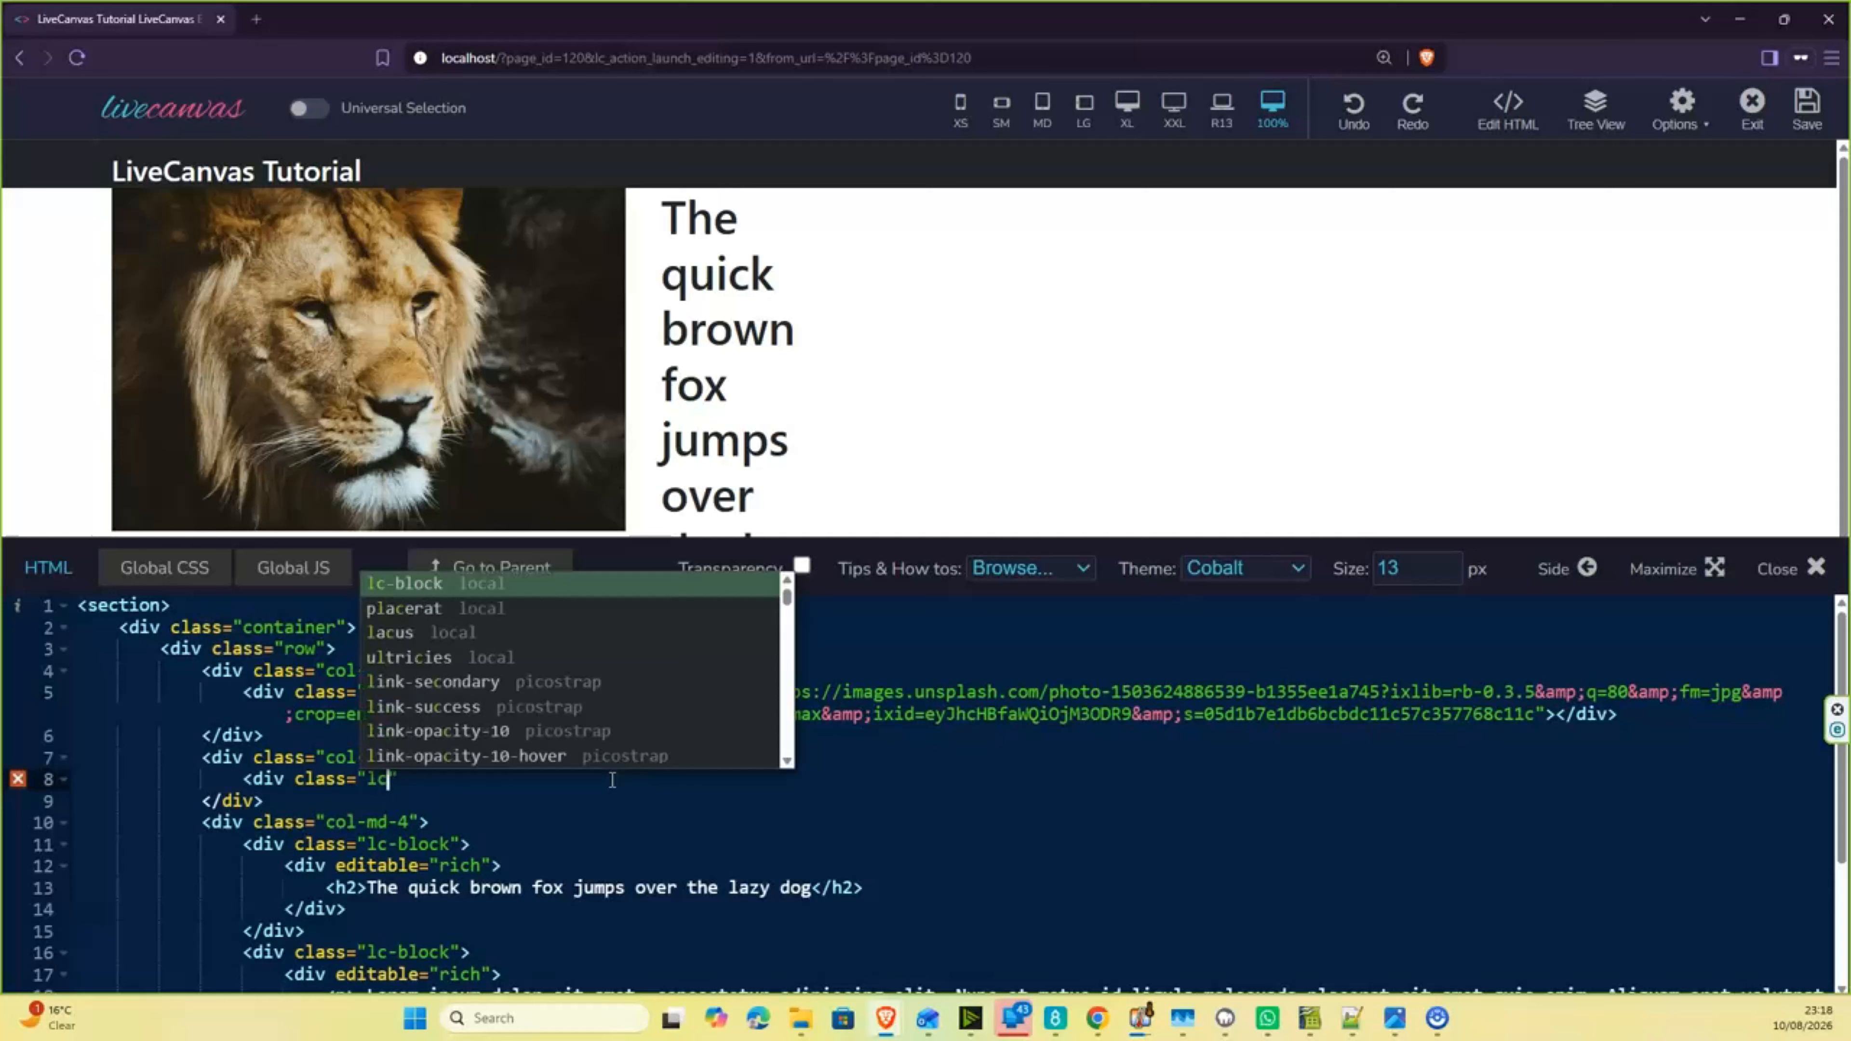
type("-")
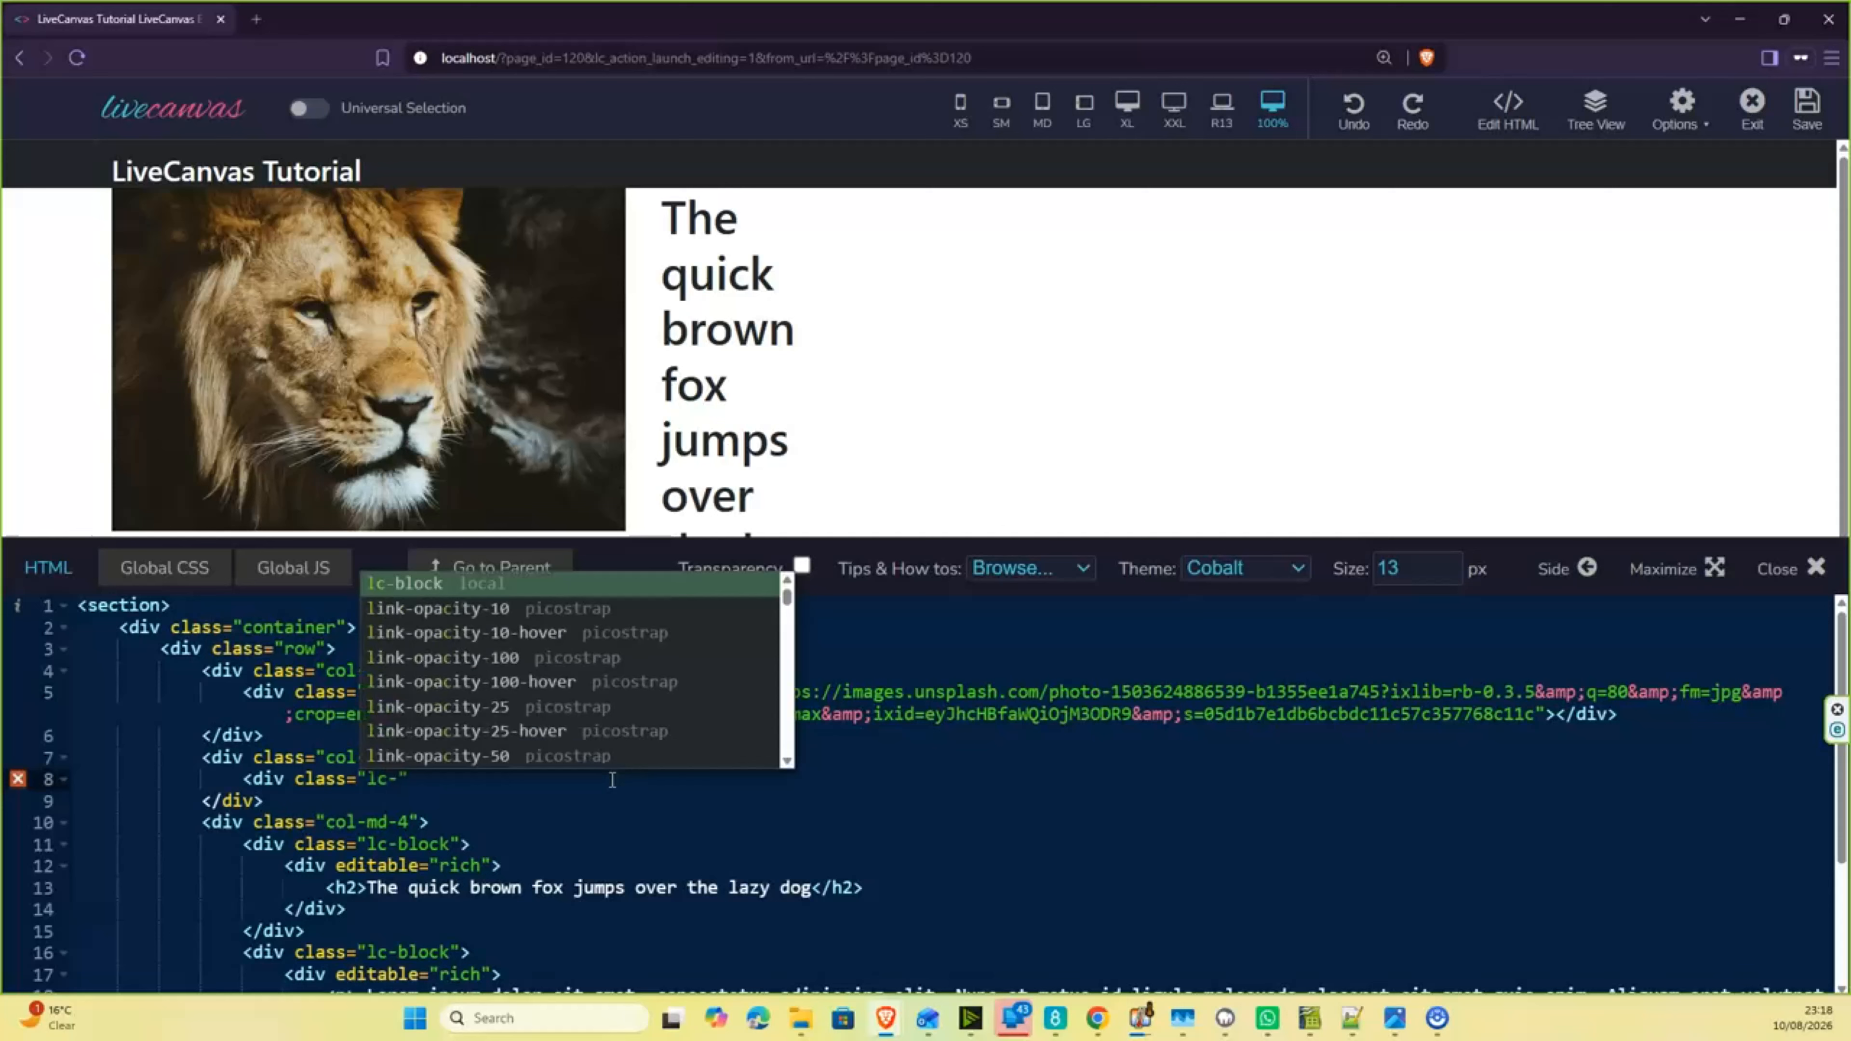
type("bloc")
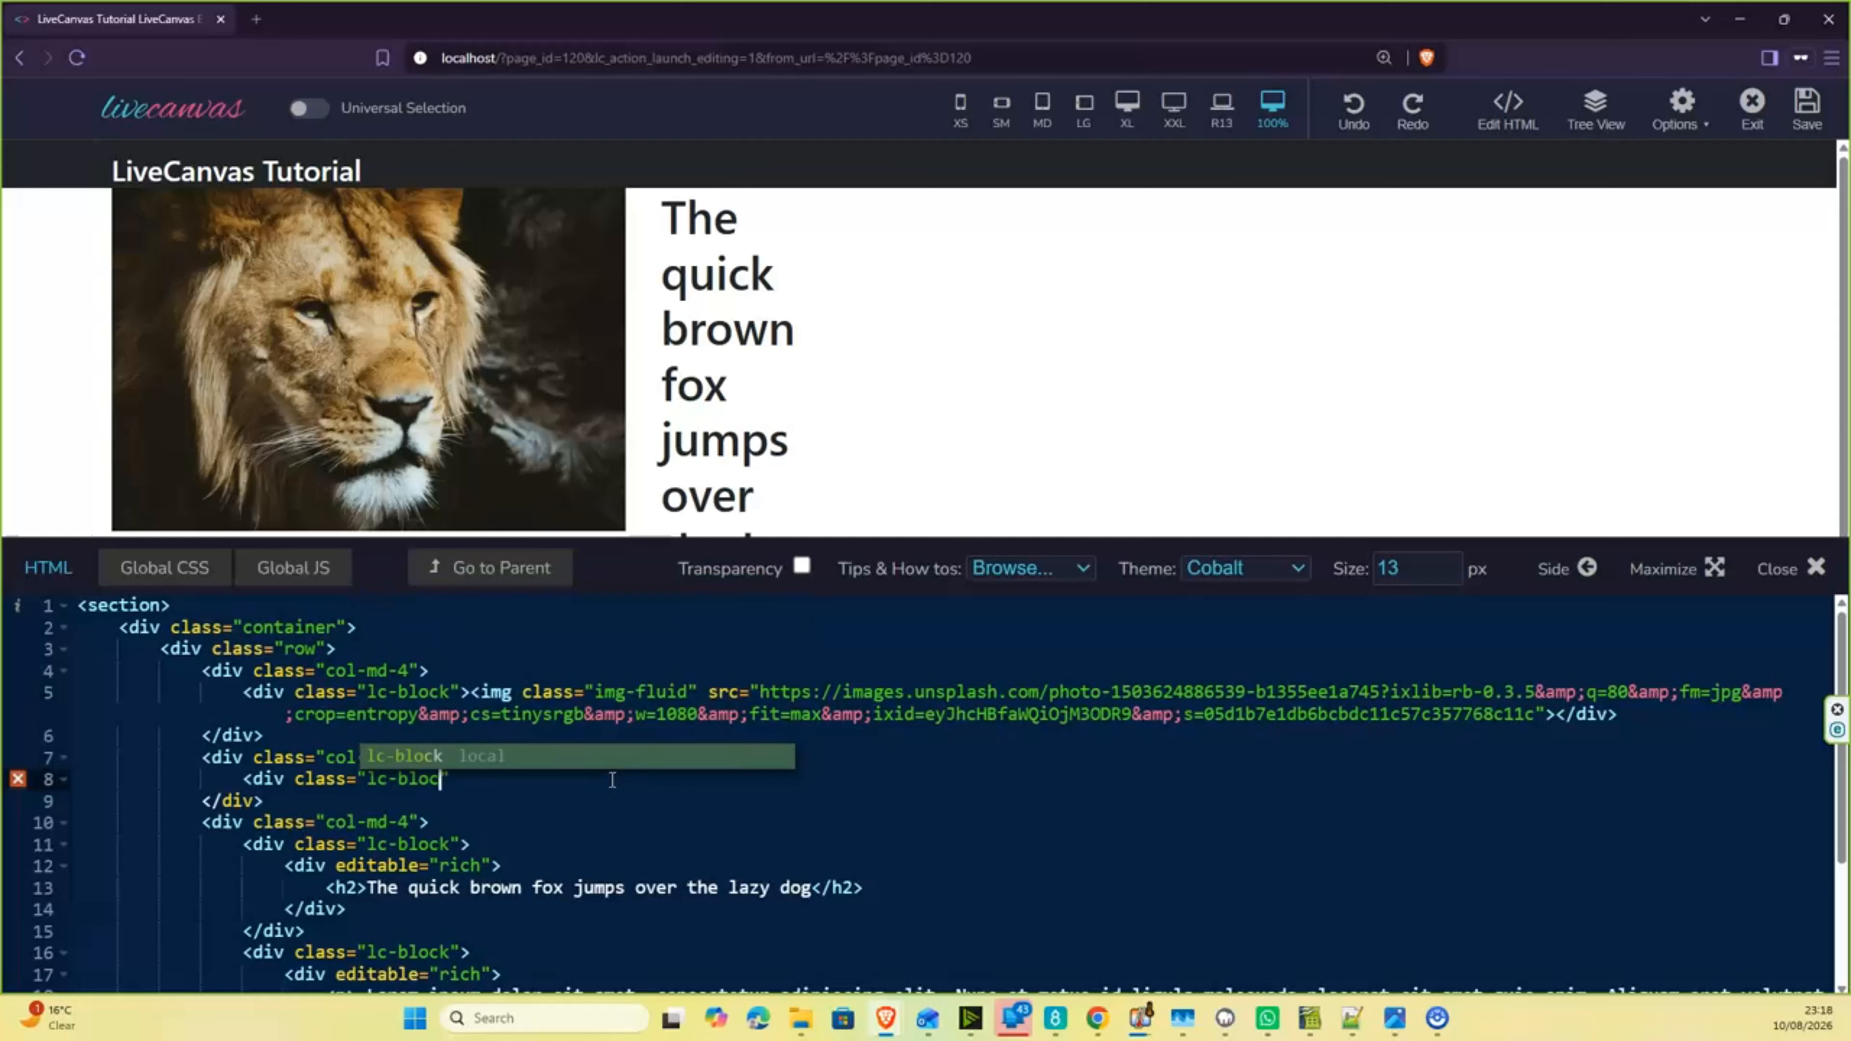
type("k")
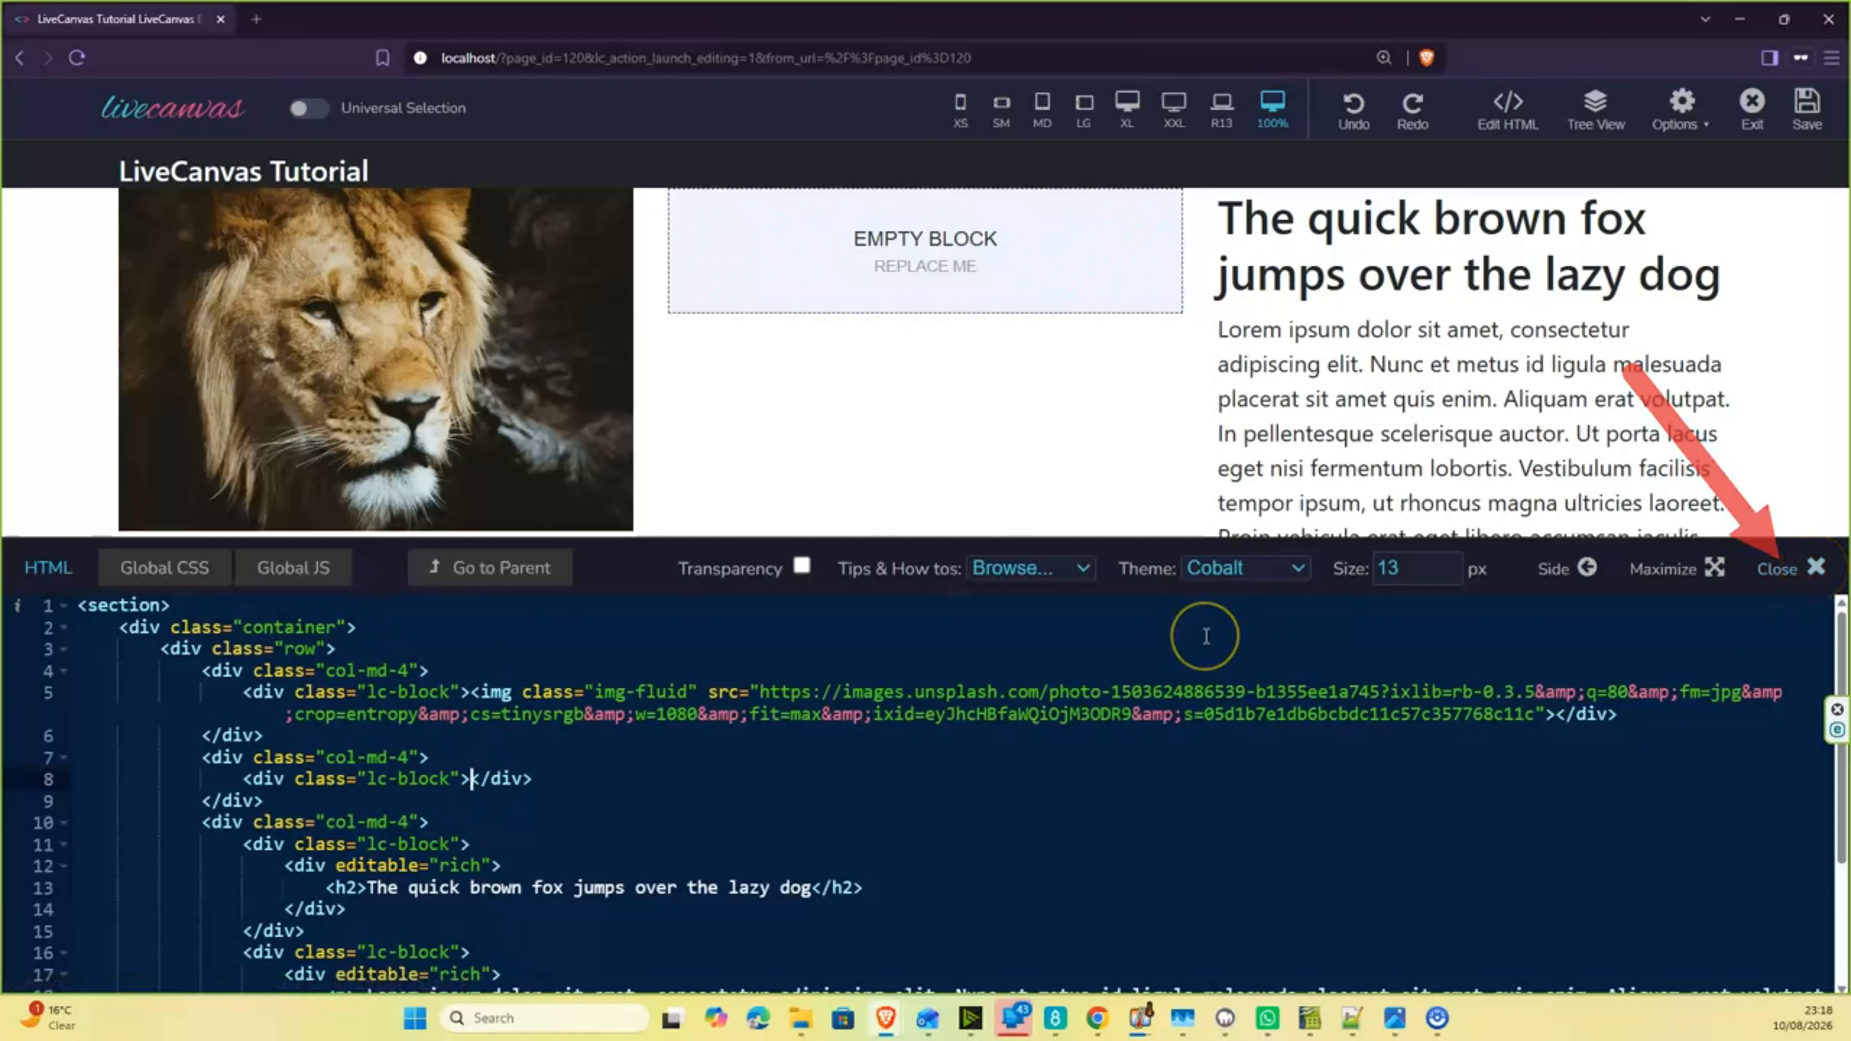
- Close the HTML editor and replace the middle column's empty block with a Heading block
key("Escape")
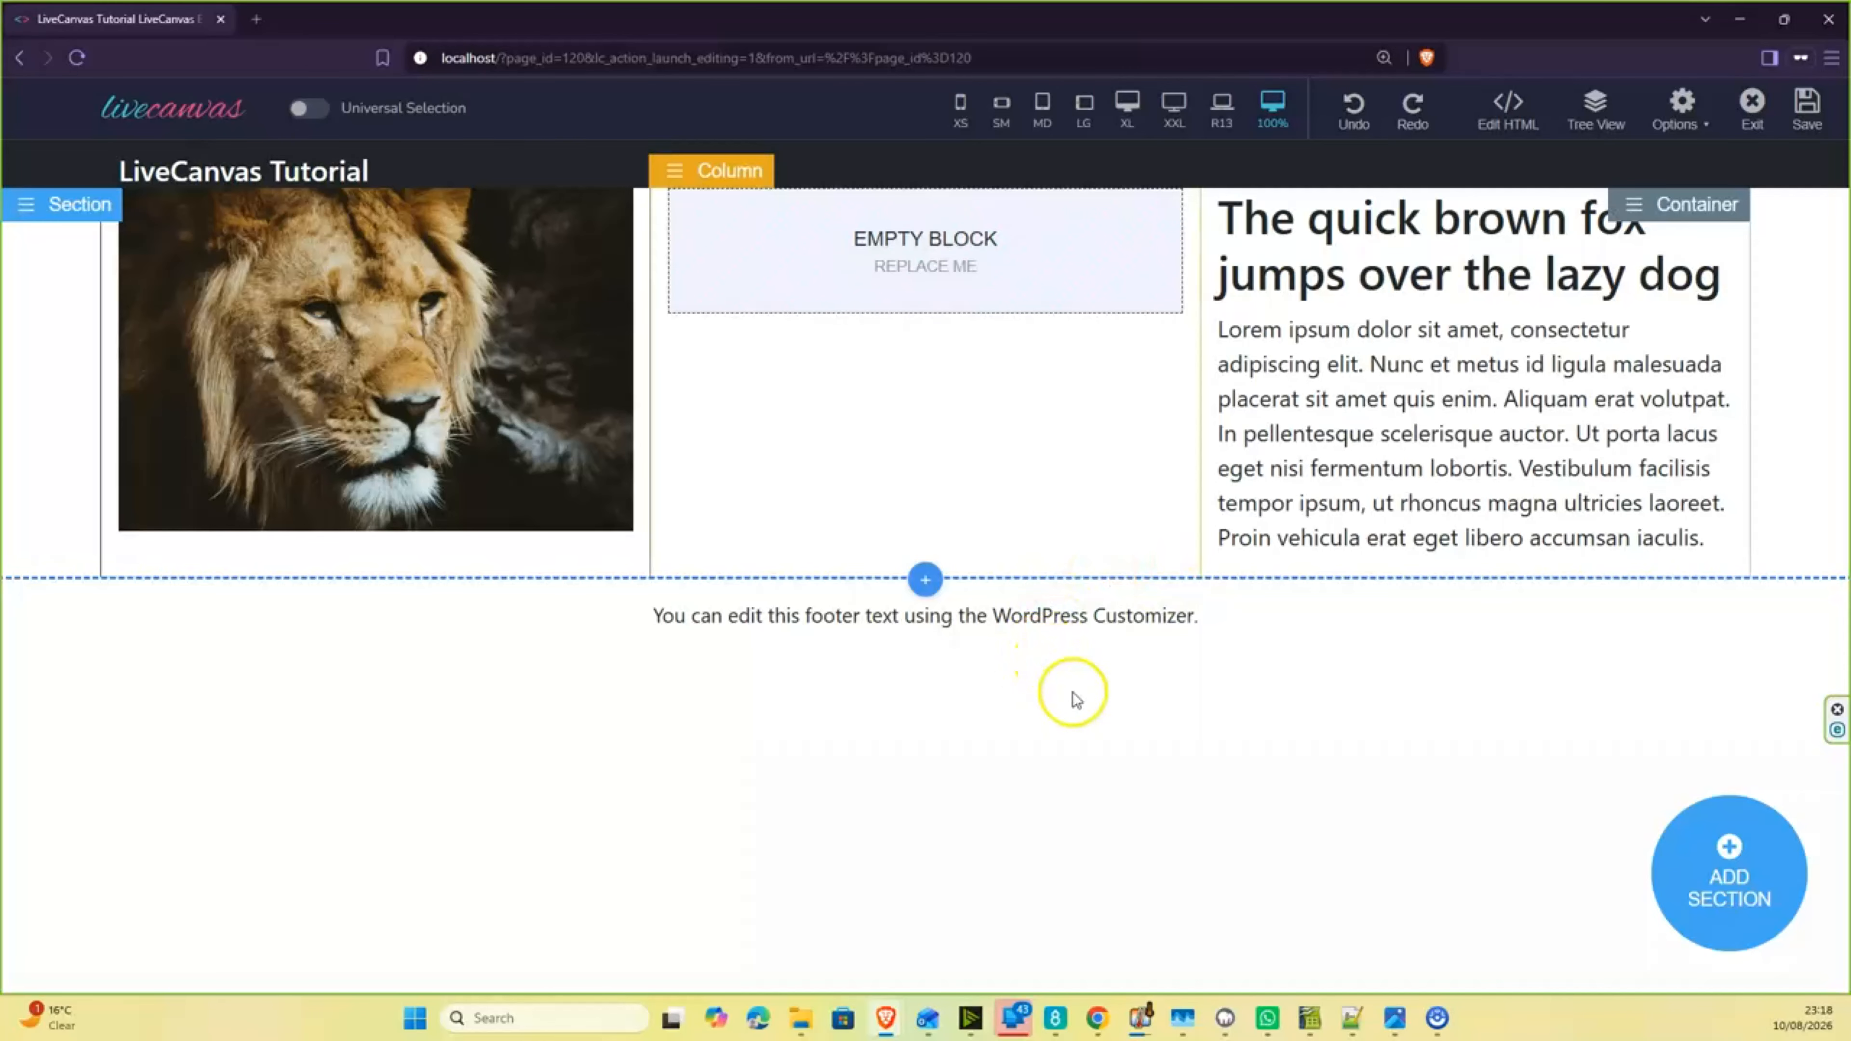
left_click(925, 240)
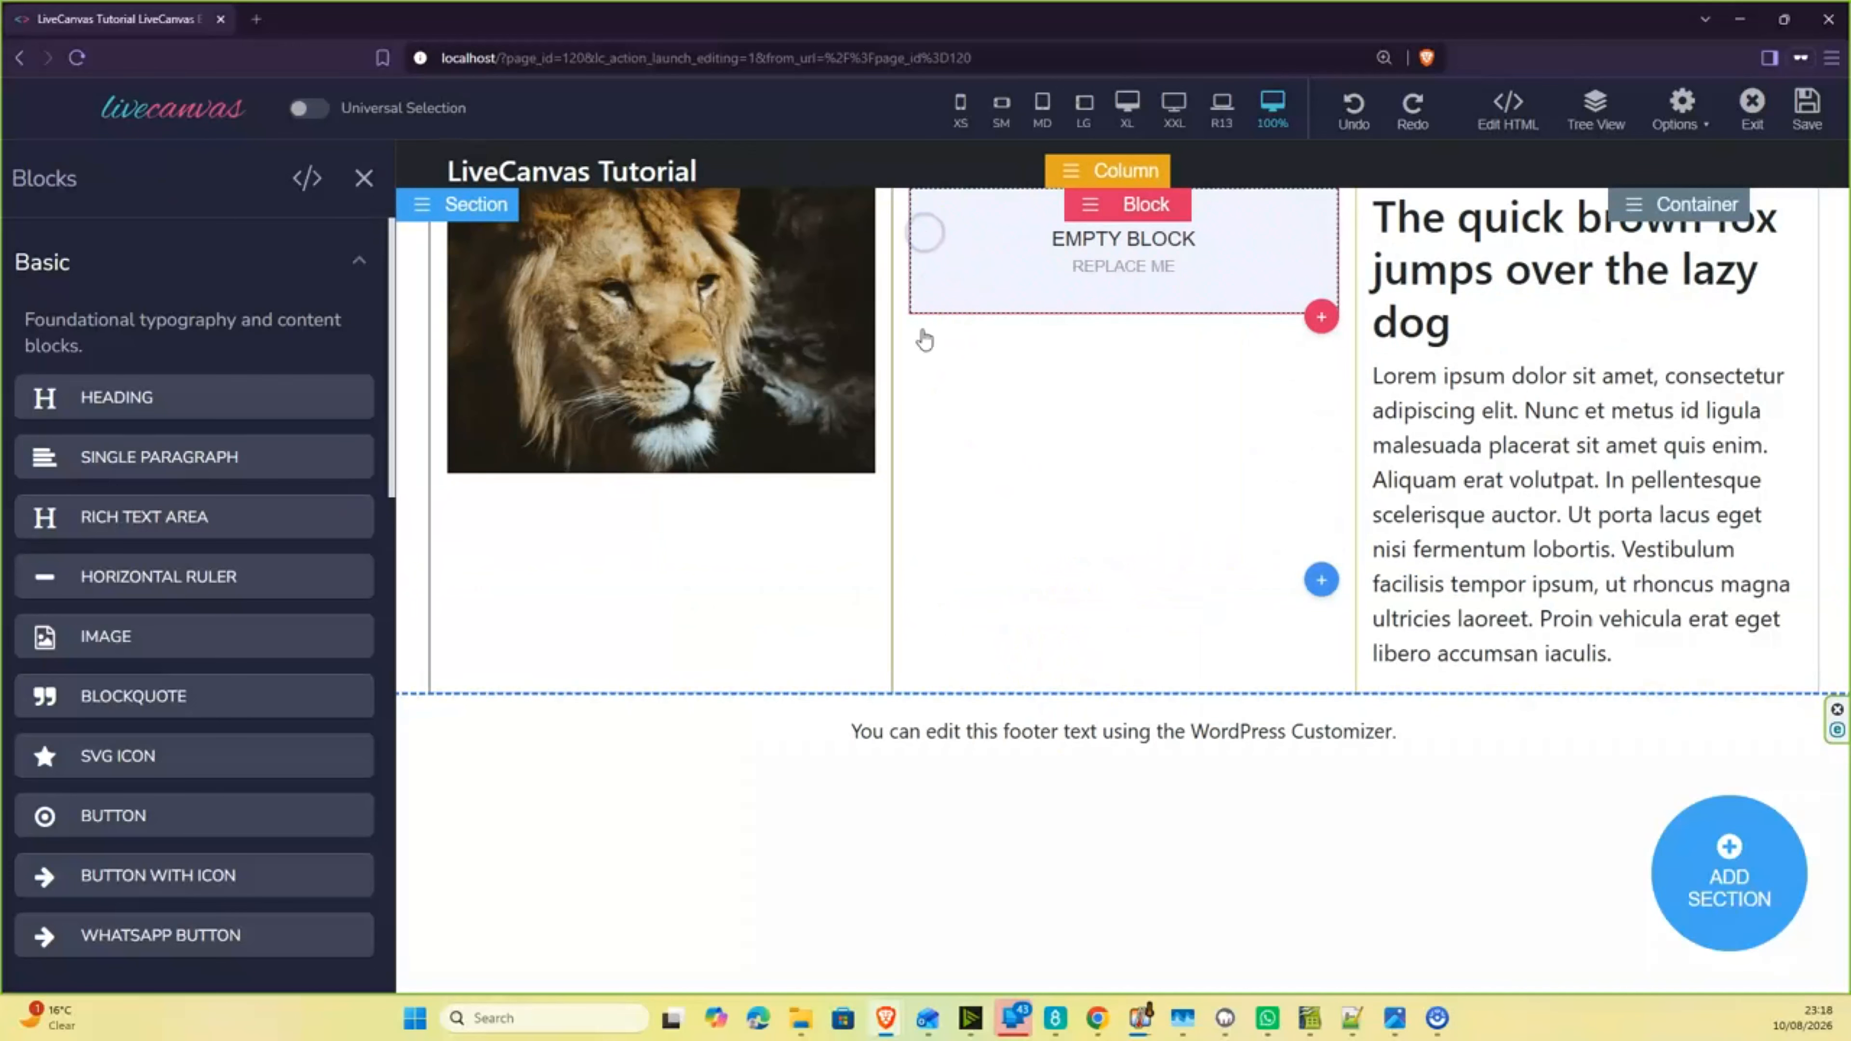
left_click(128, 398)
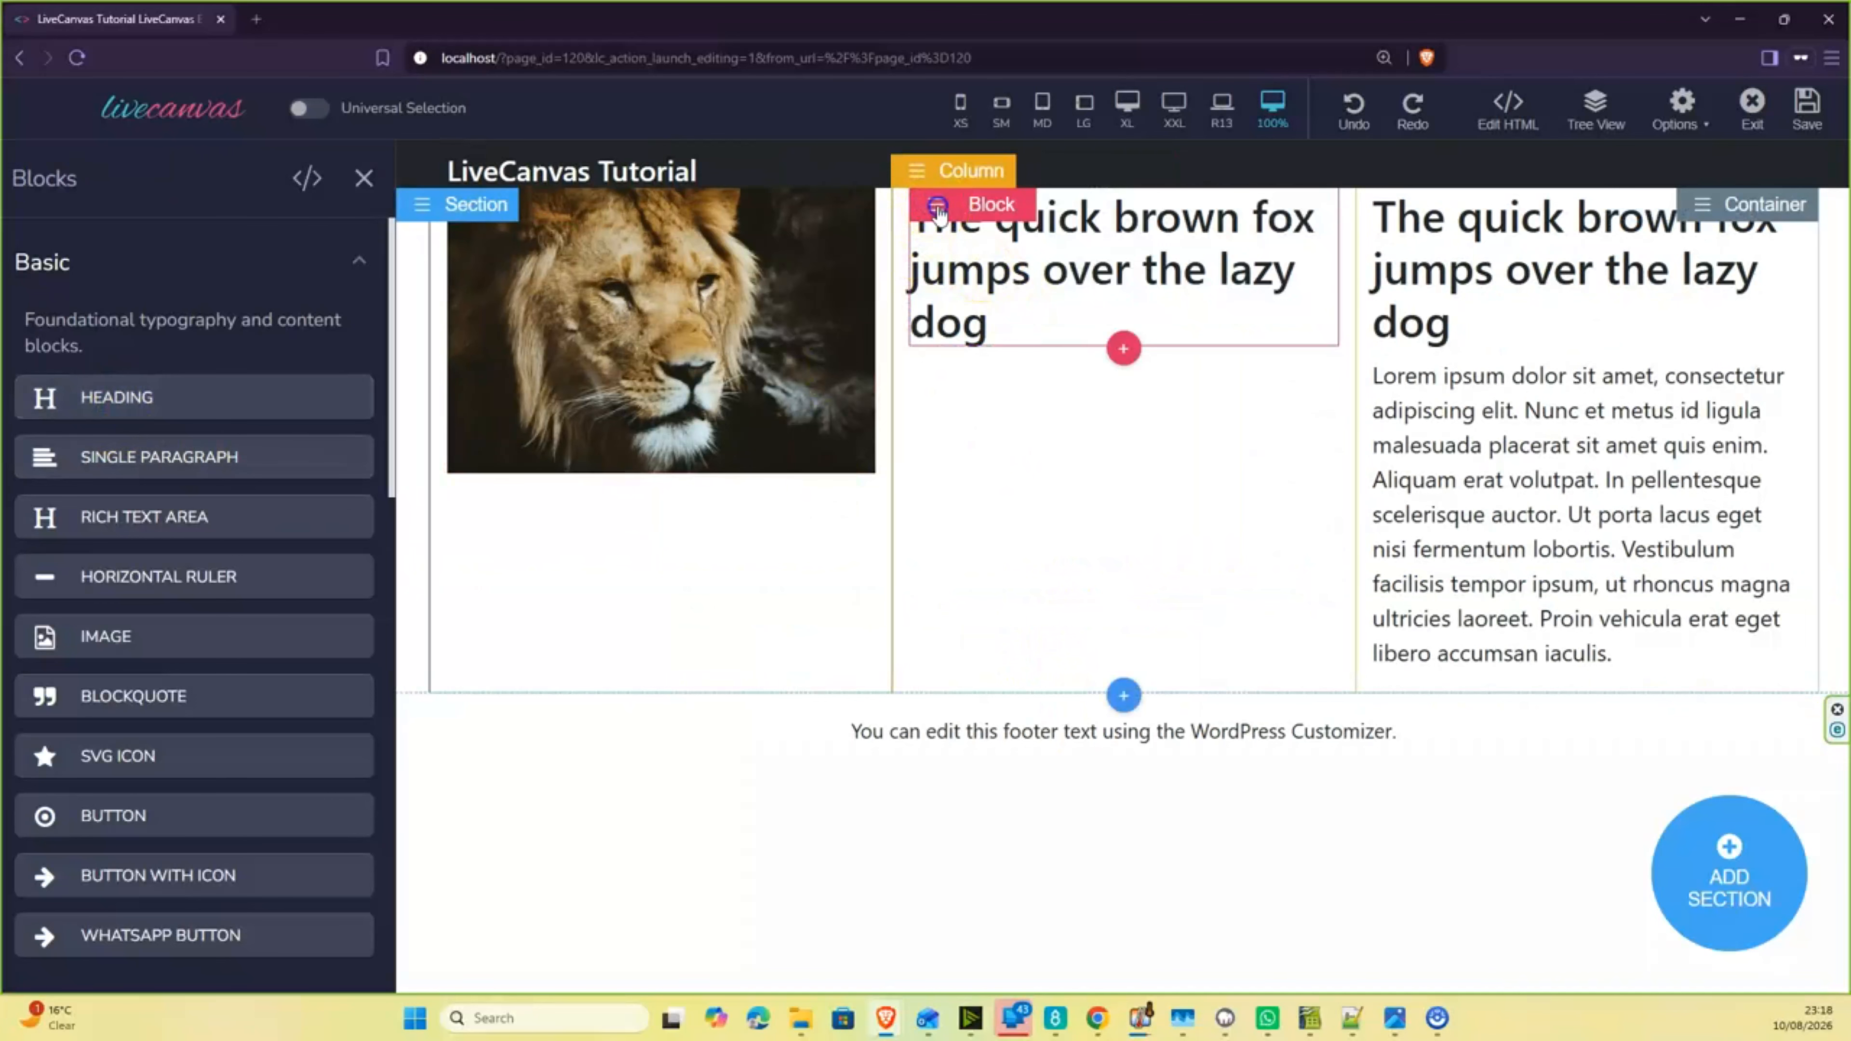
- Add a new element after the middle column's heading and fill it with a Single Paragraph block
left_click(937, 206)
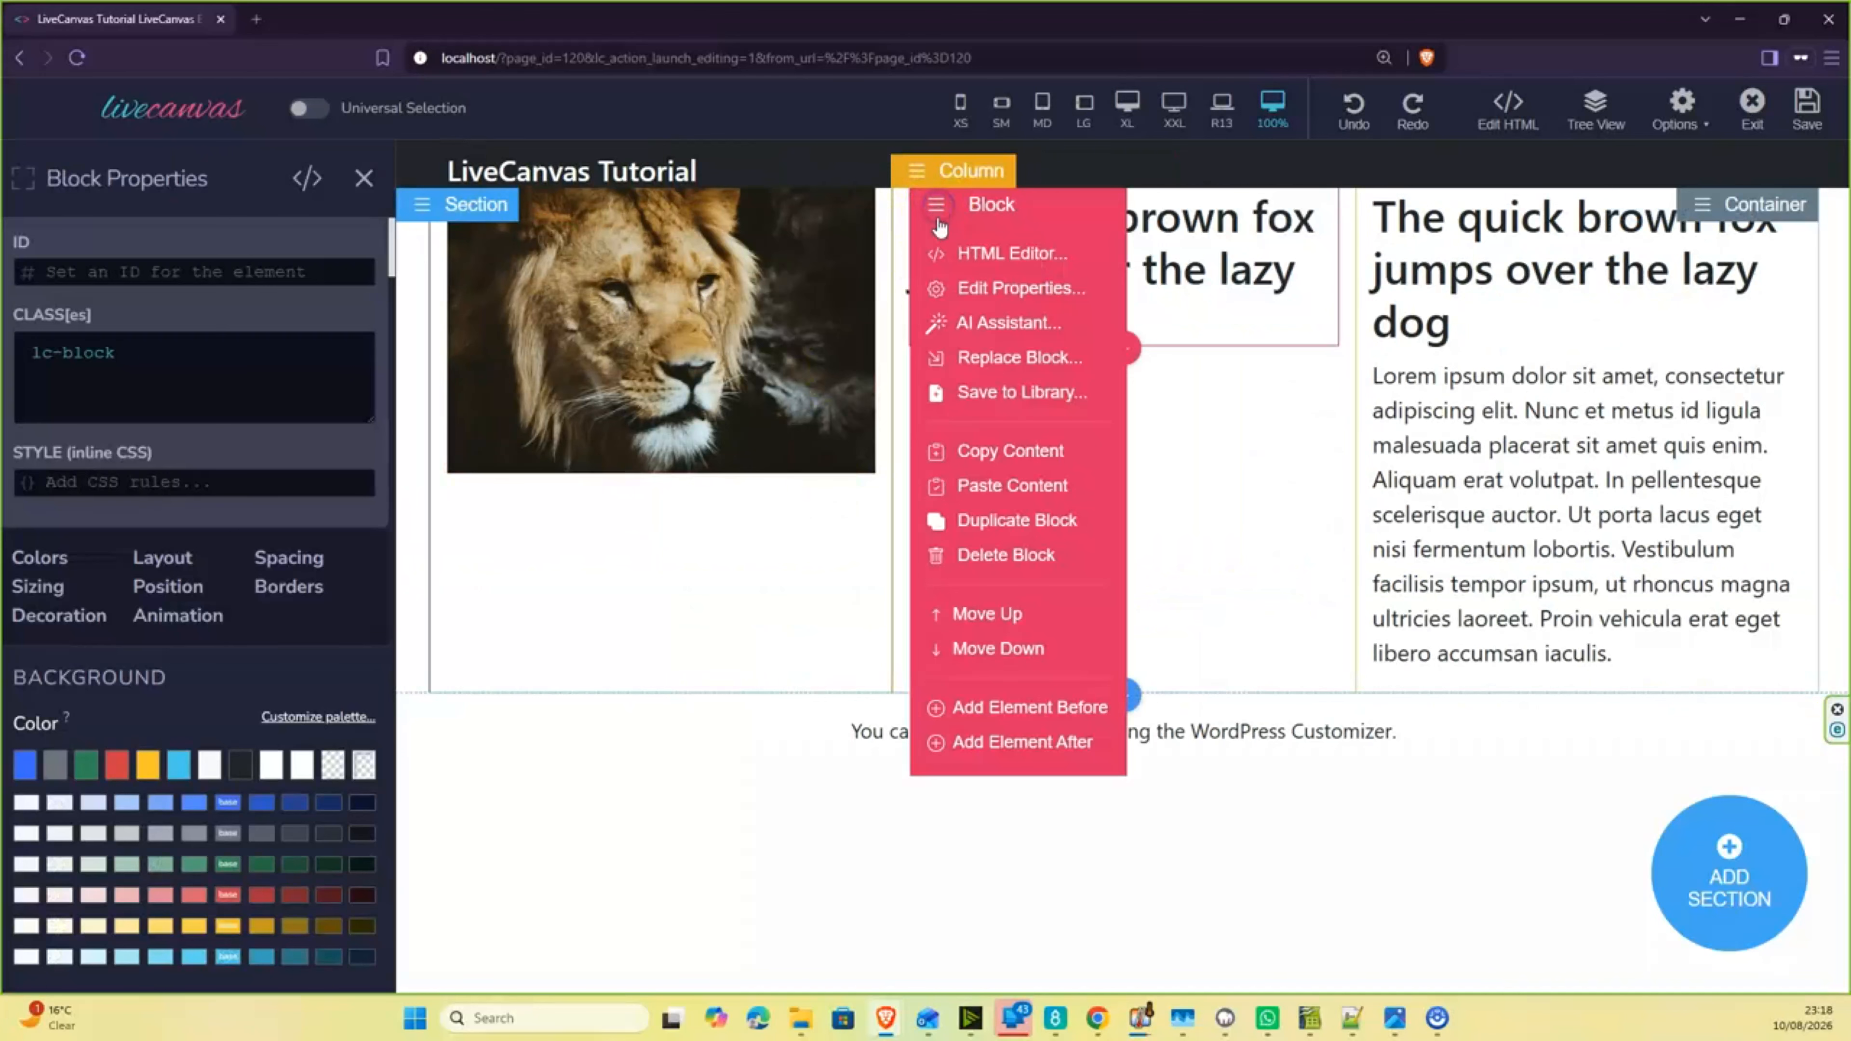
left_click(992, 742)
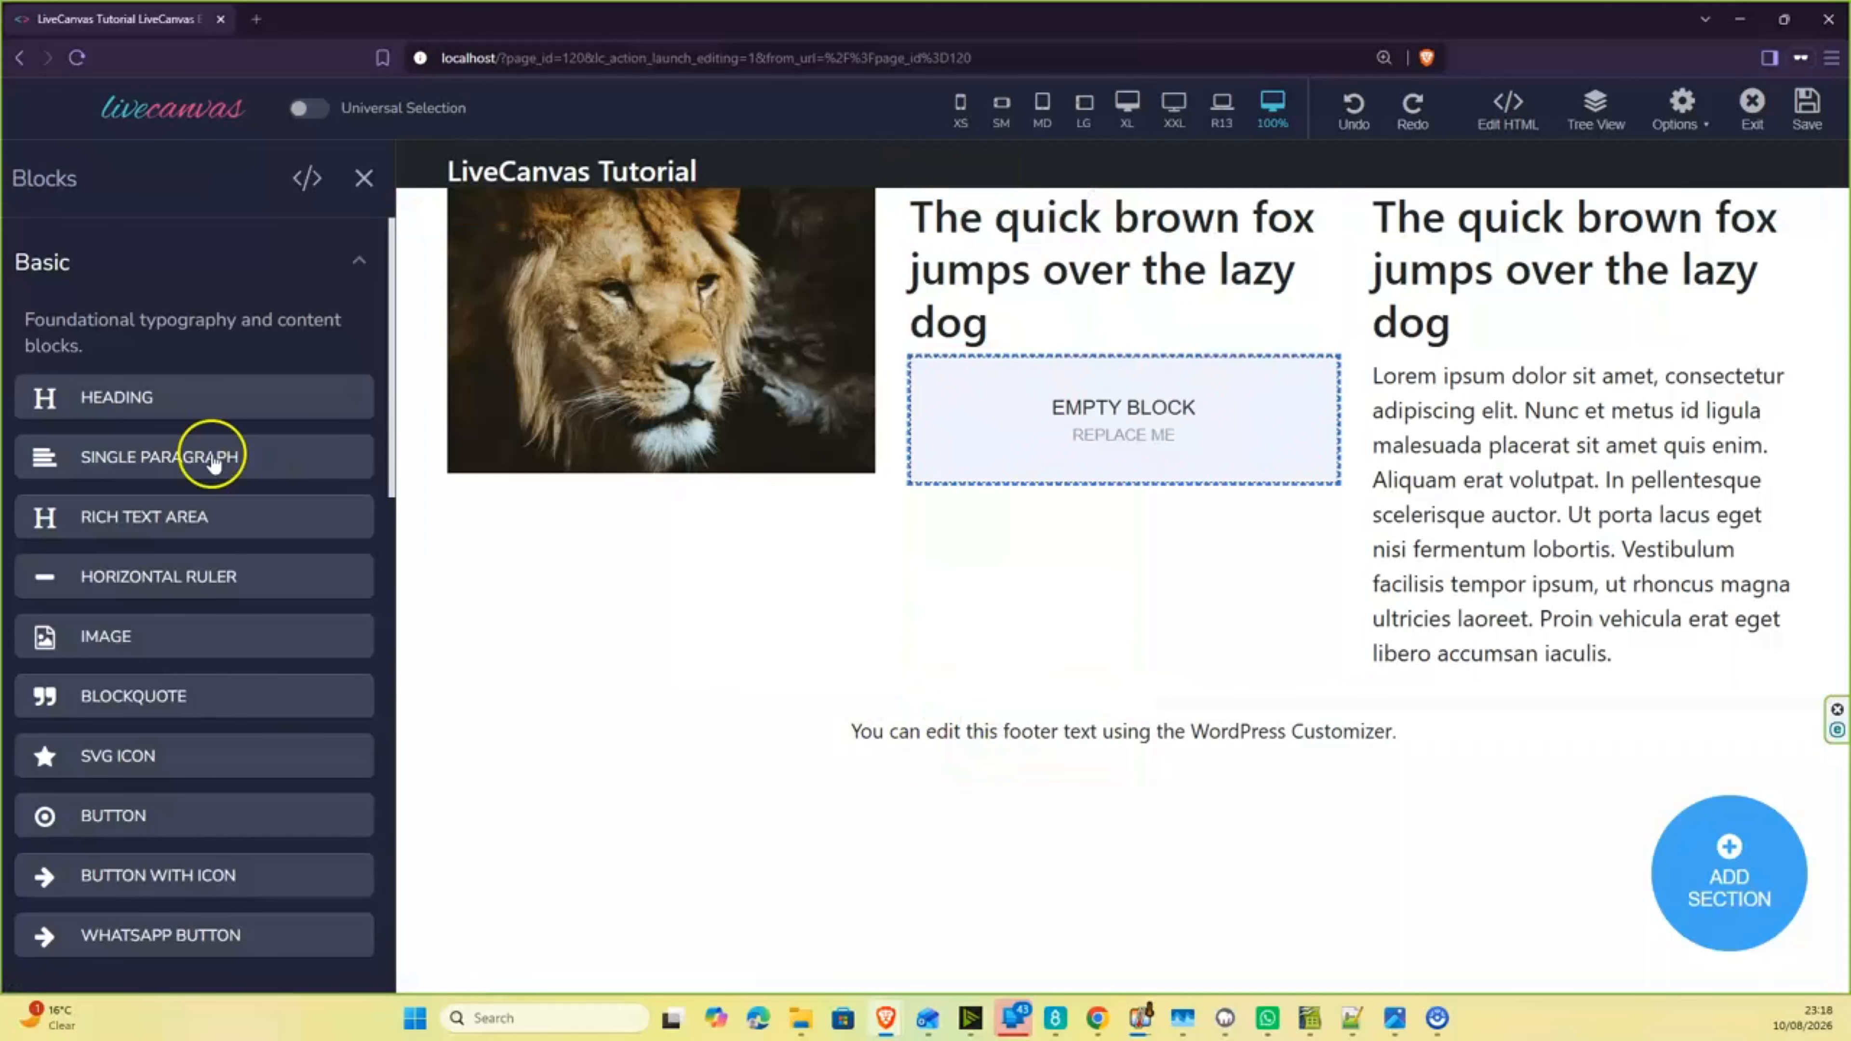
left_click(140, 465)
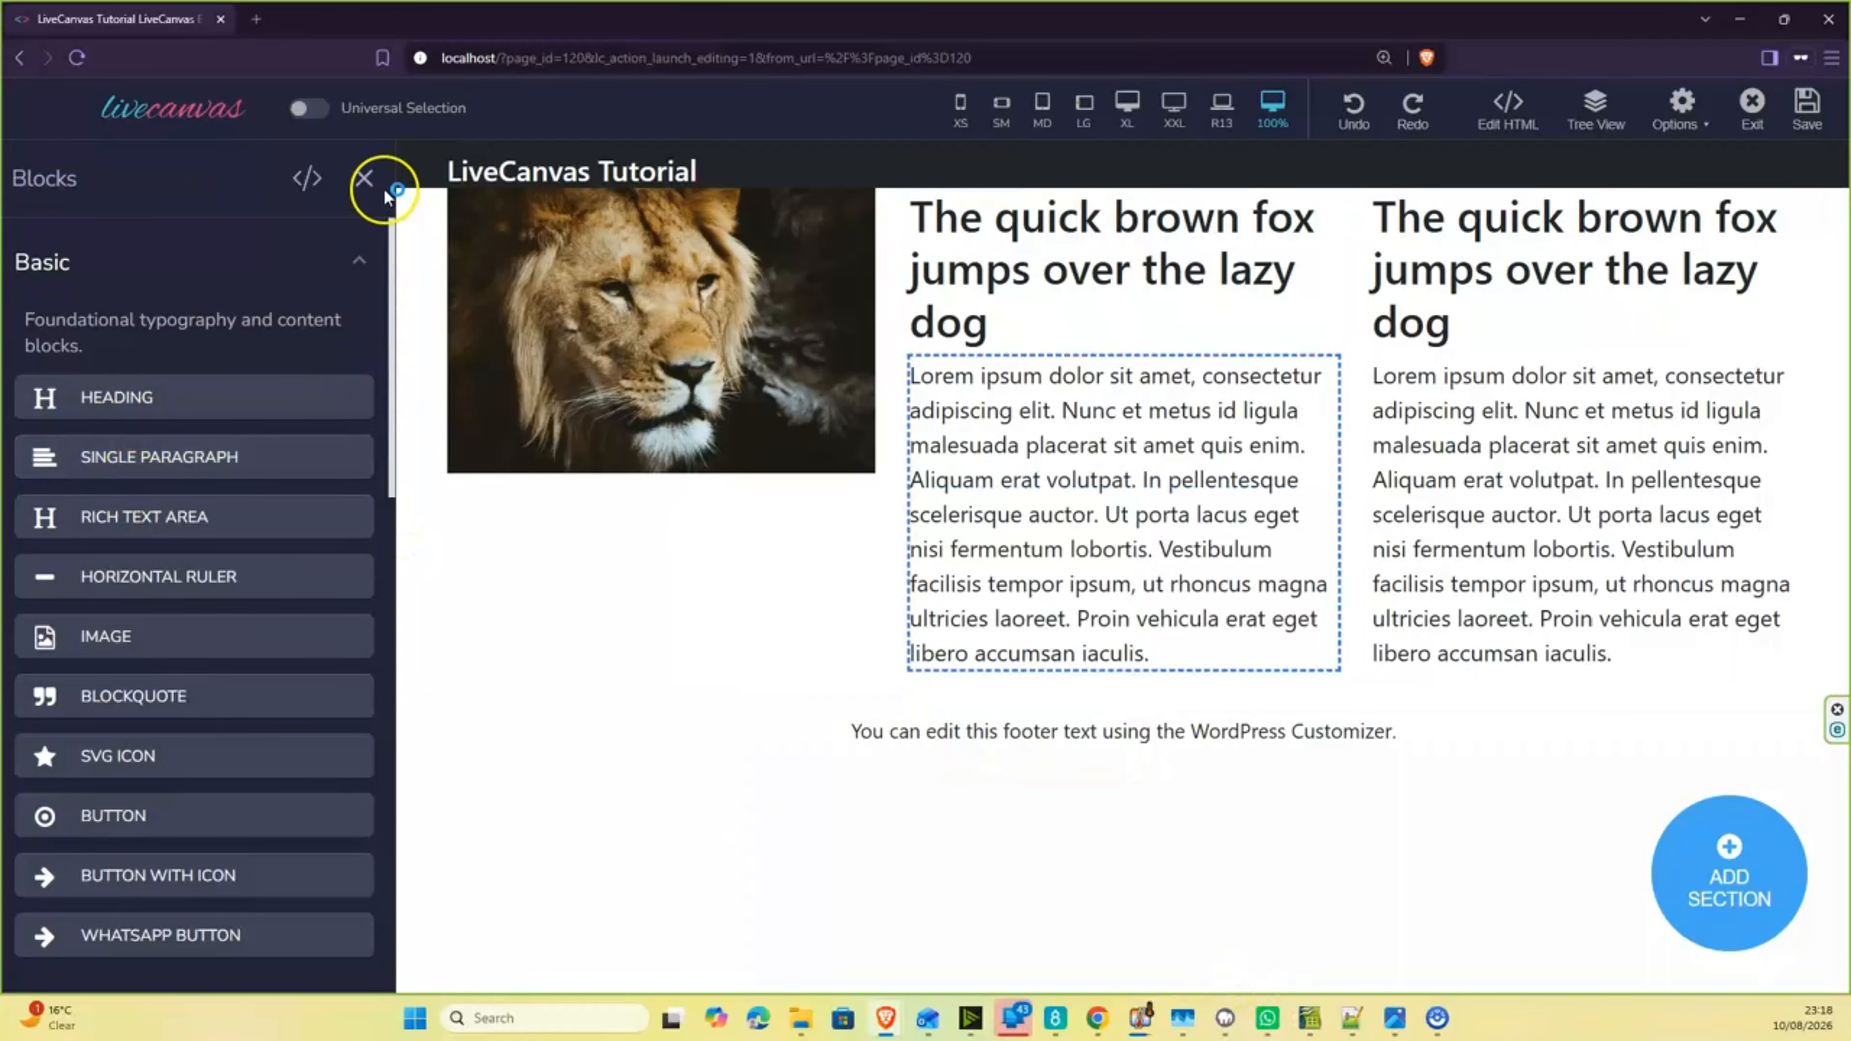
left_click(364, 180)
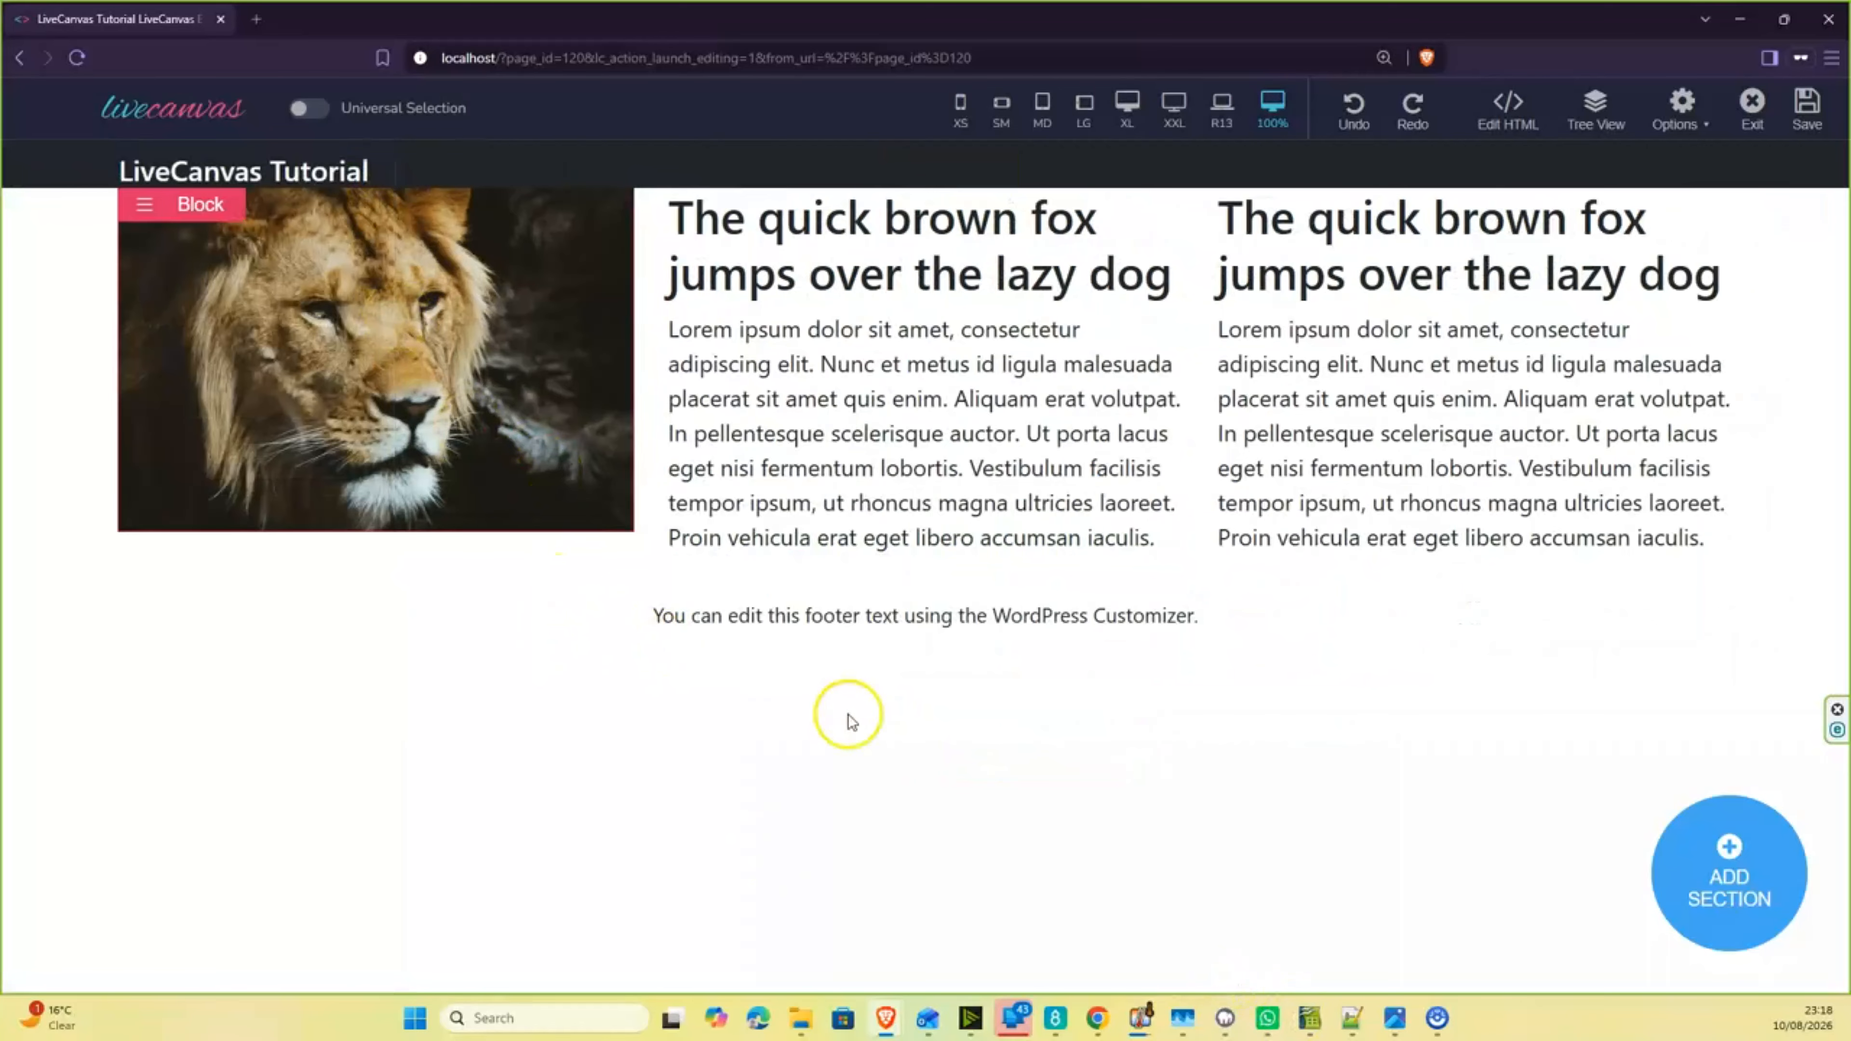
- Preview the three-column layout at the R13, XXL, XL, LG, MD, SM and XS sizes, and return to 100%
key("ctrl+minus")
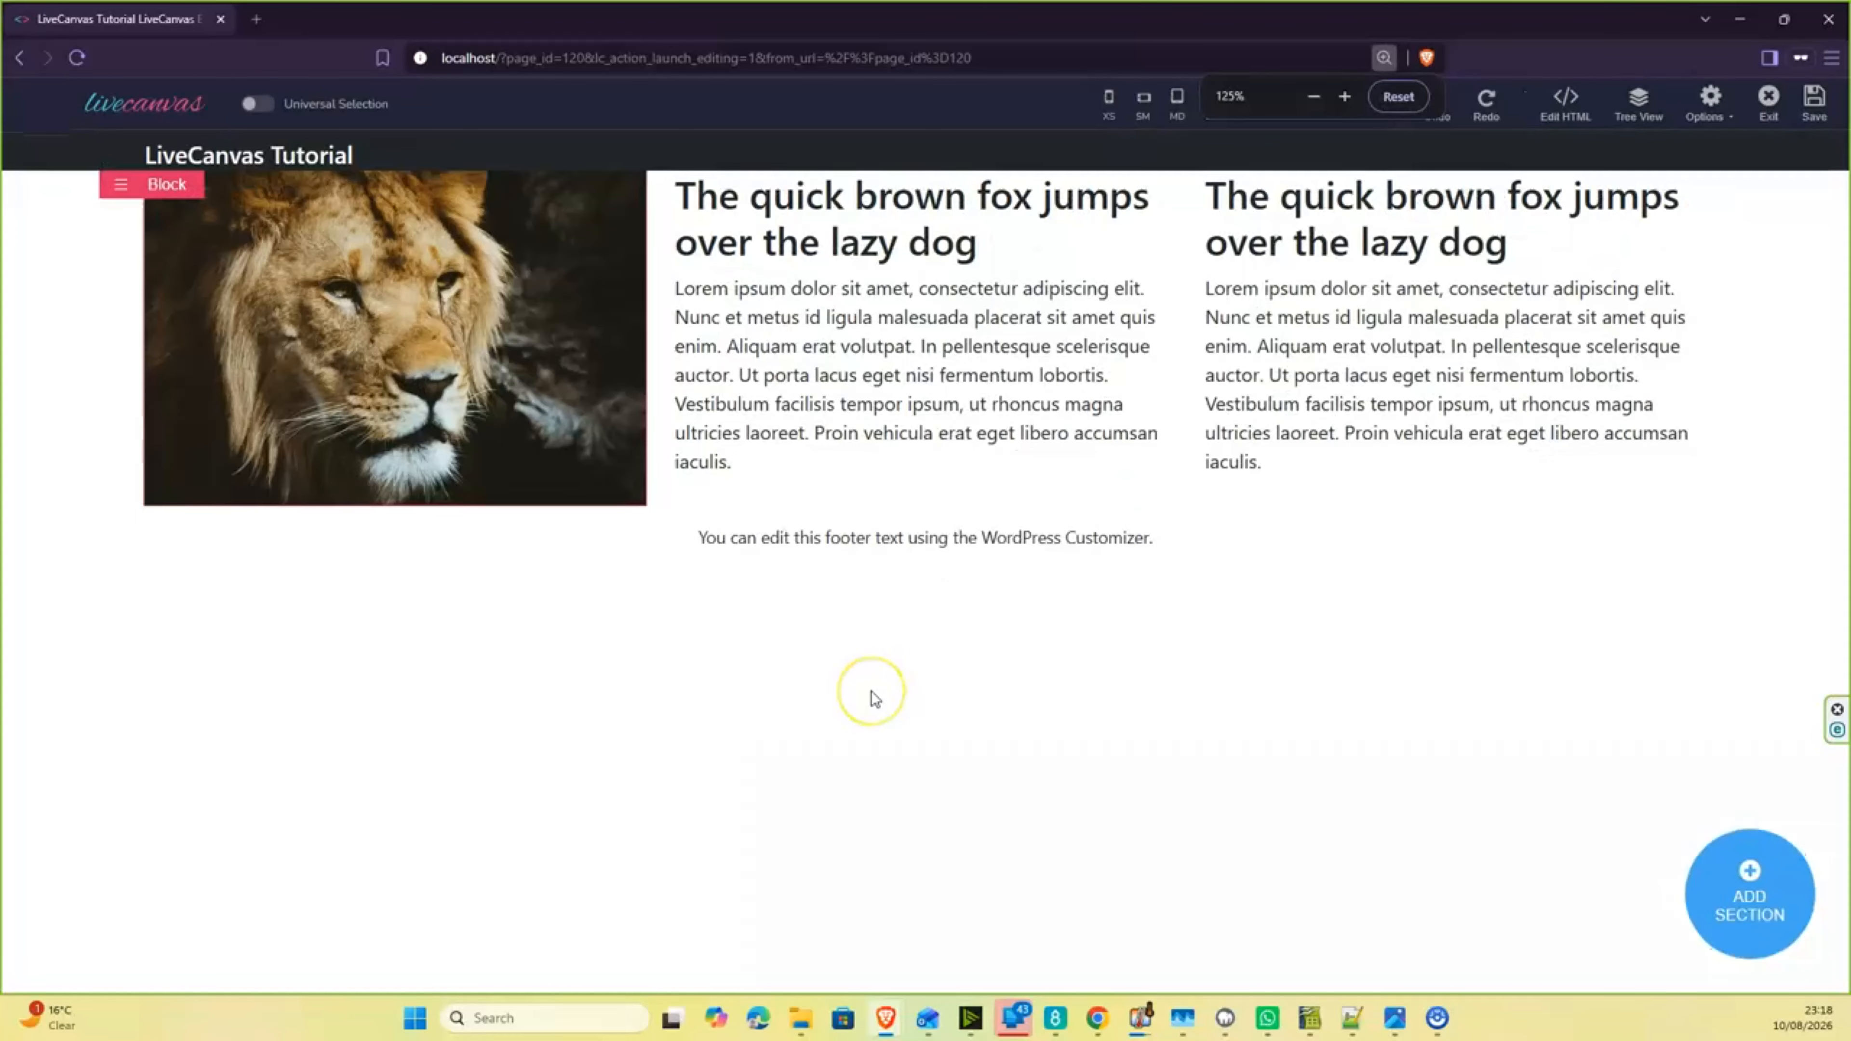
key("ctrl+minus")
key("ctrl+minus")
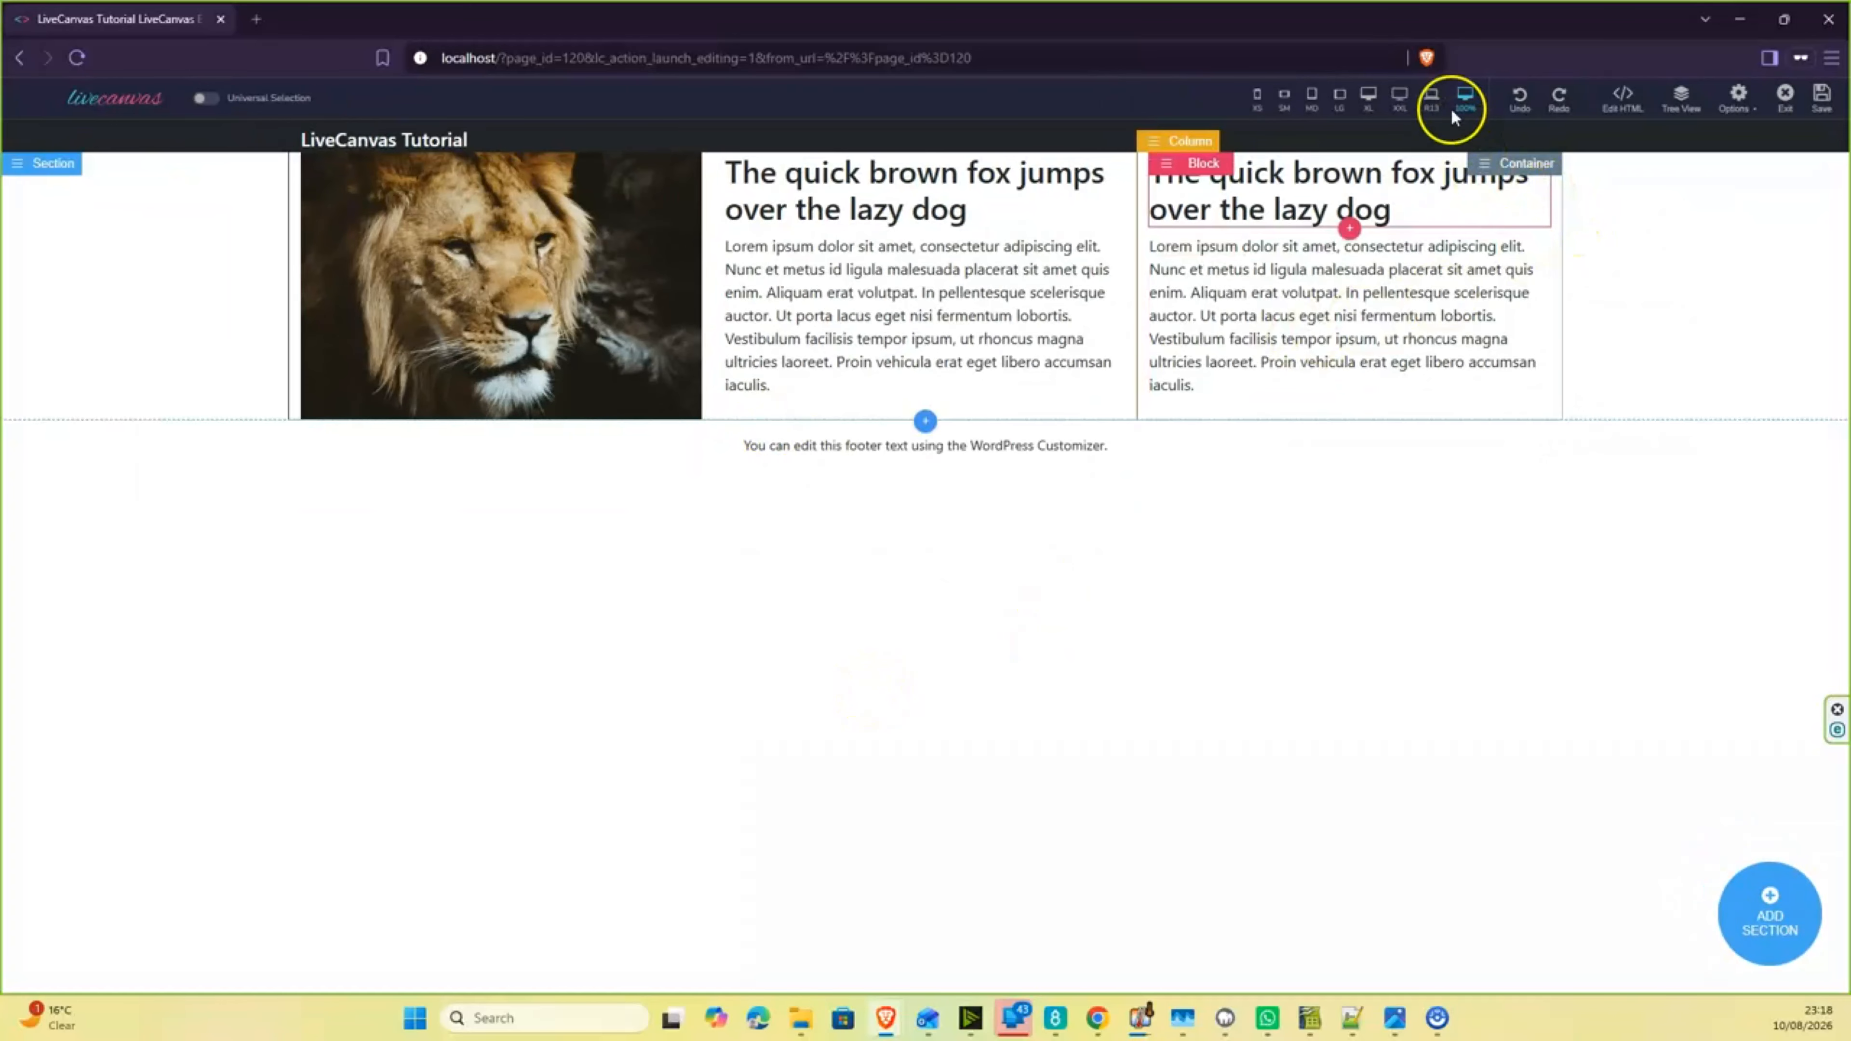
left_click(1433, 108)
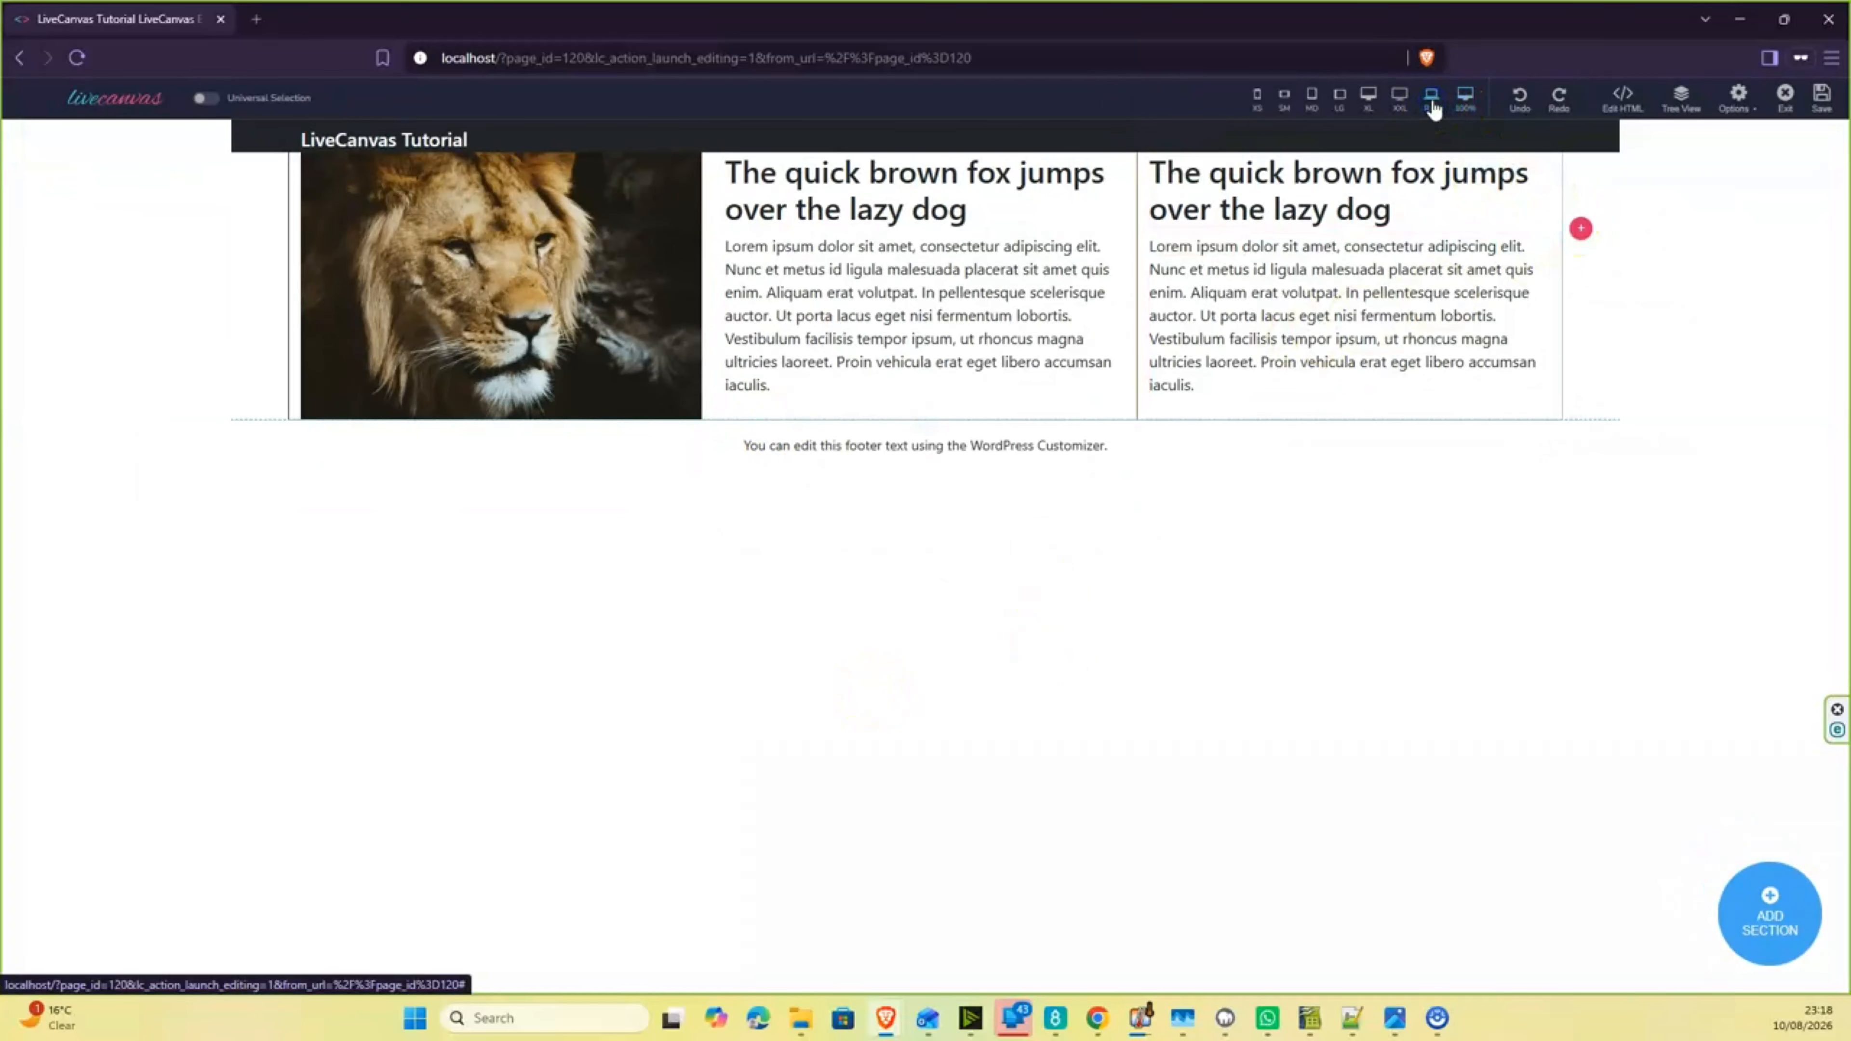
left_click(1400, 111)
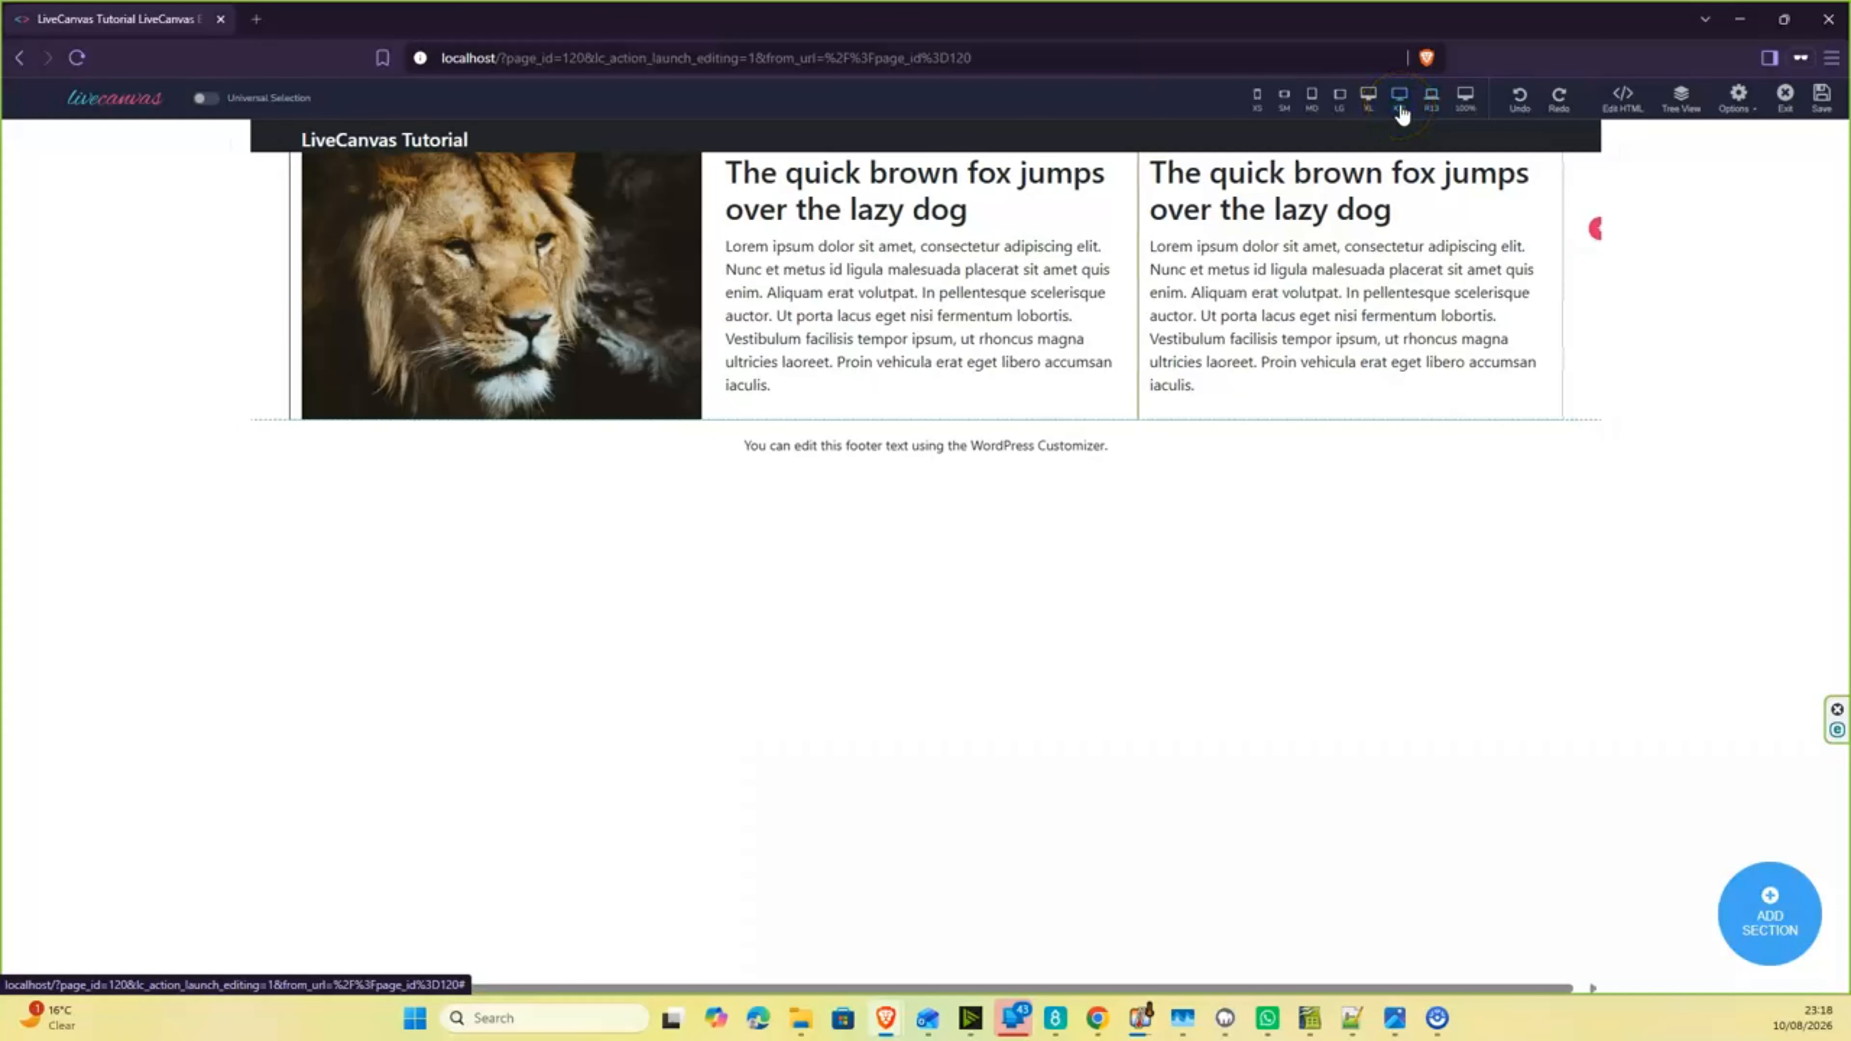
left_click(1368, 104)
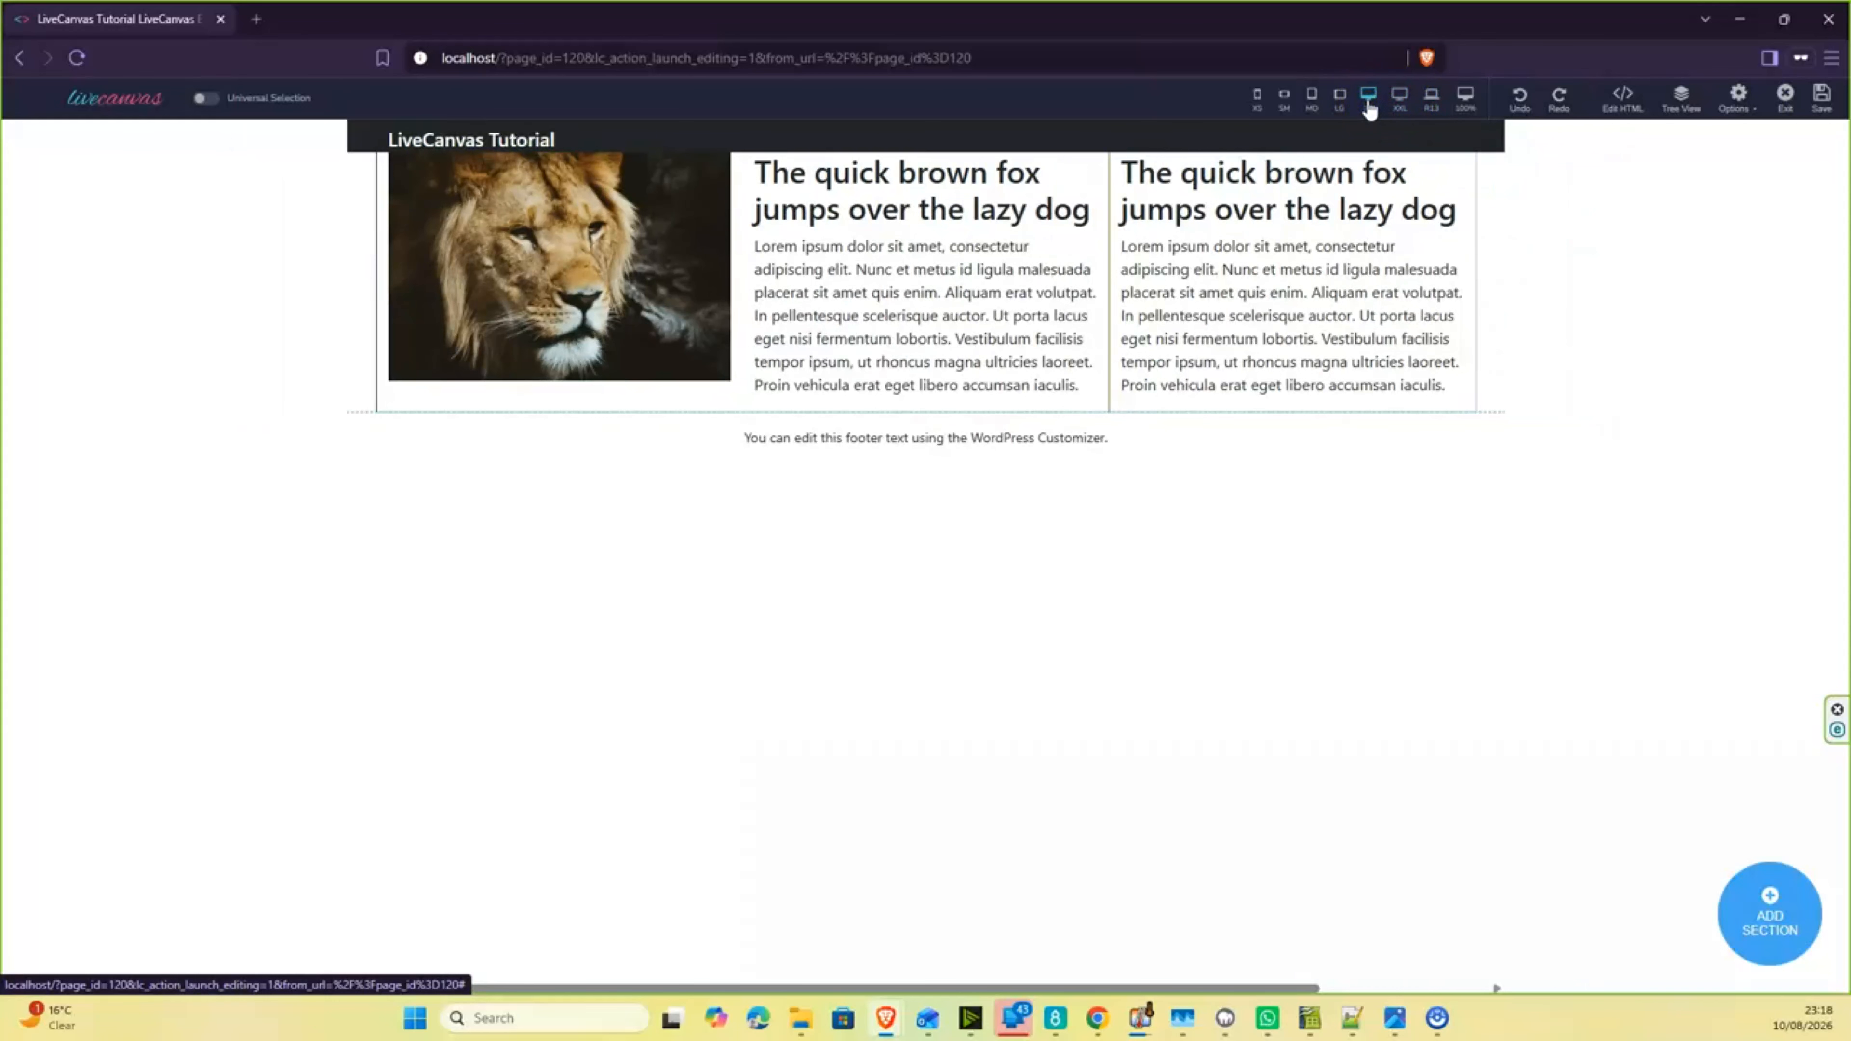
left_click(1341, 105)
left_click(1313, 106)
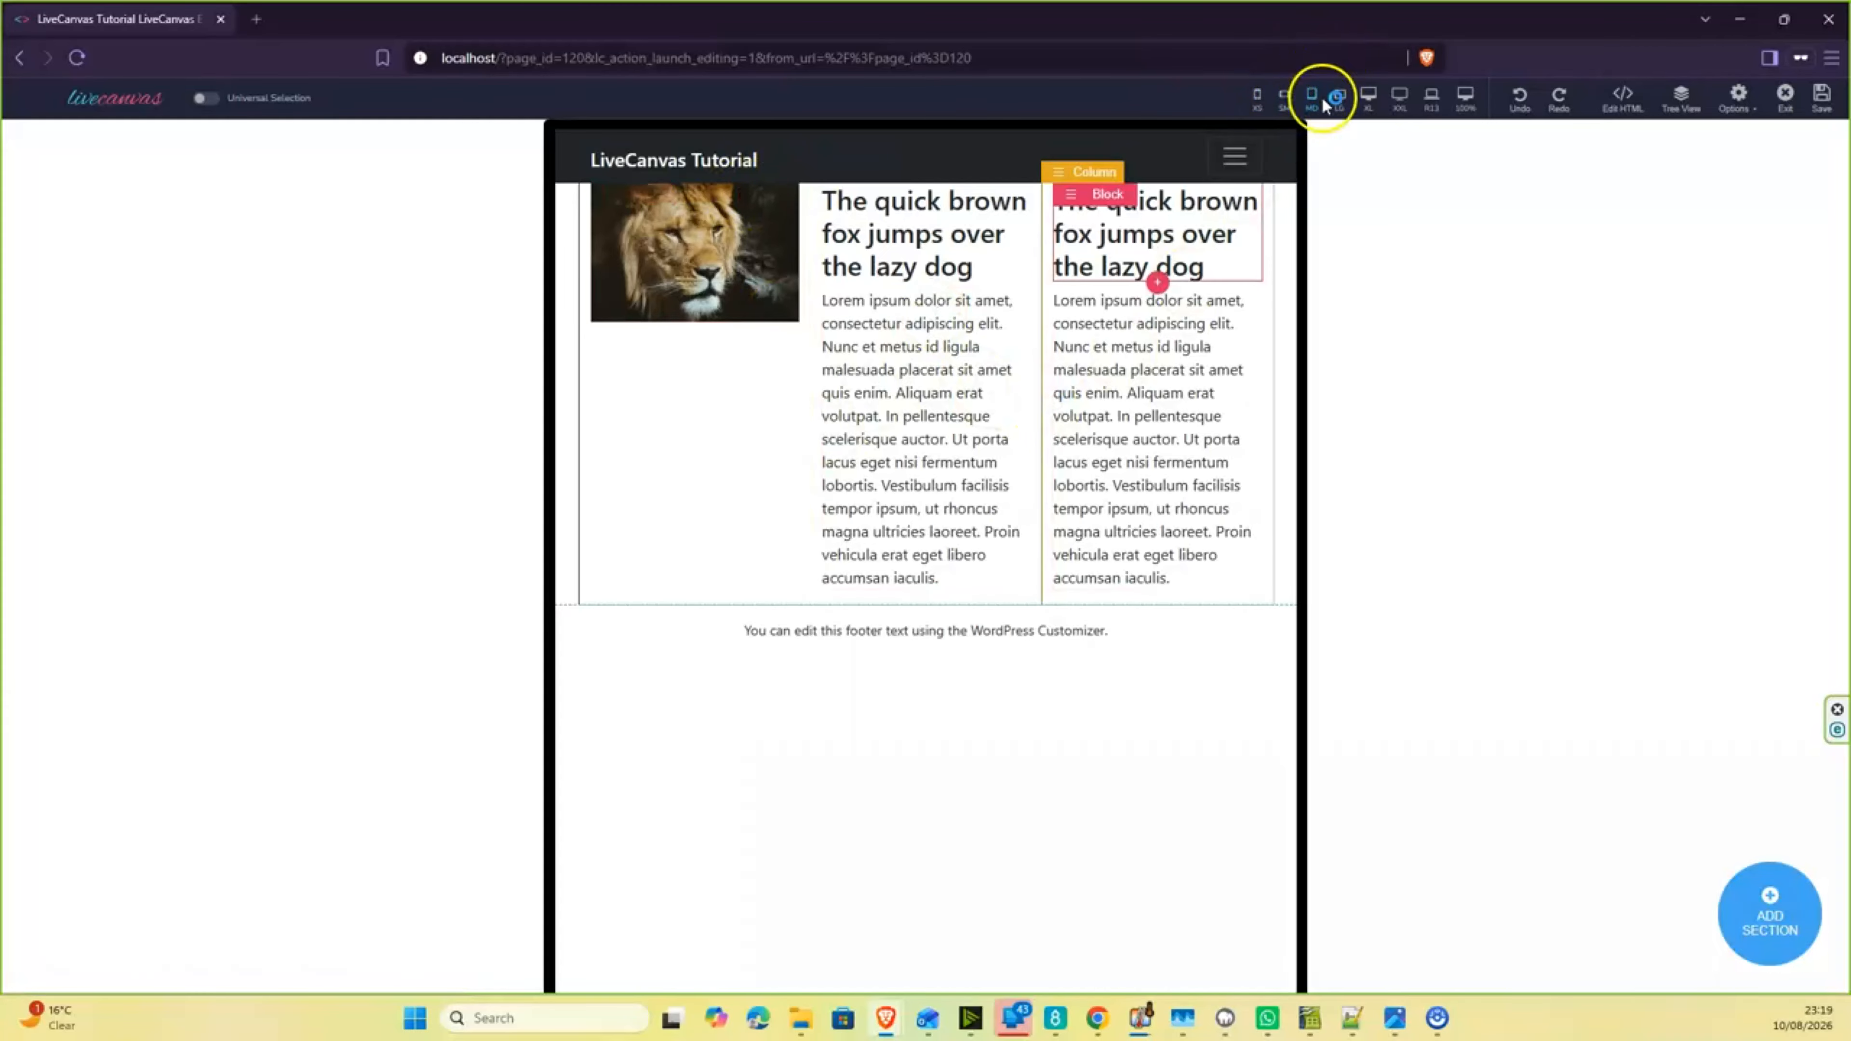
left_click(1284, 108)
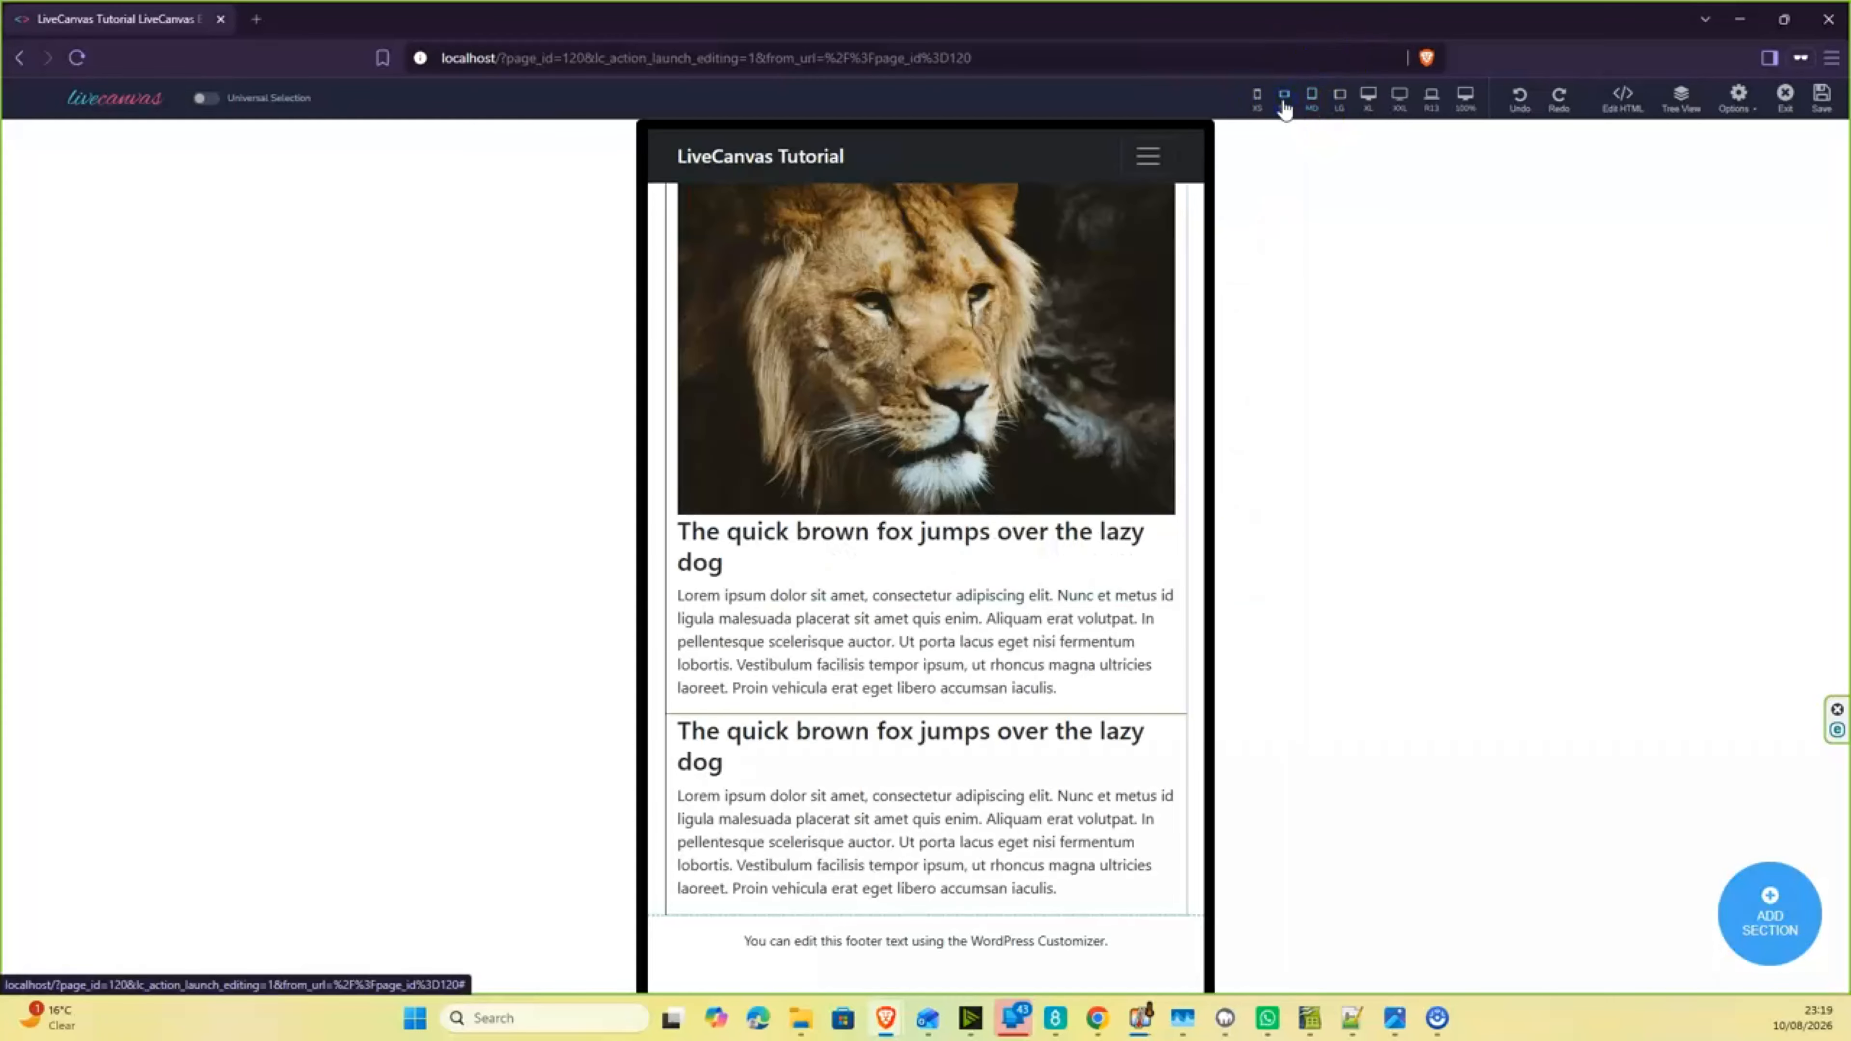
left_click(1257, 103)
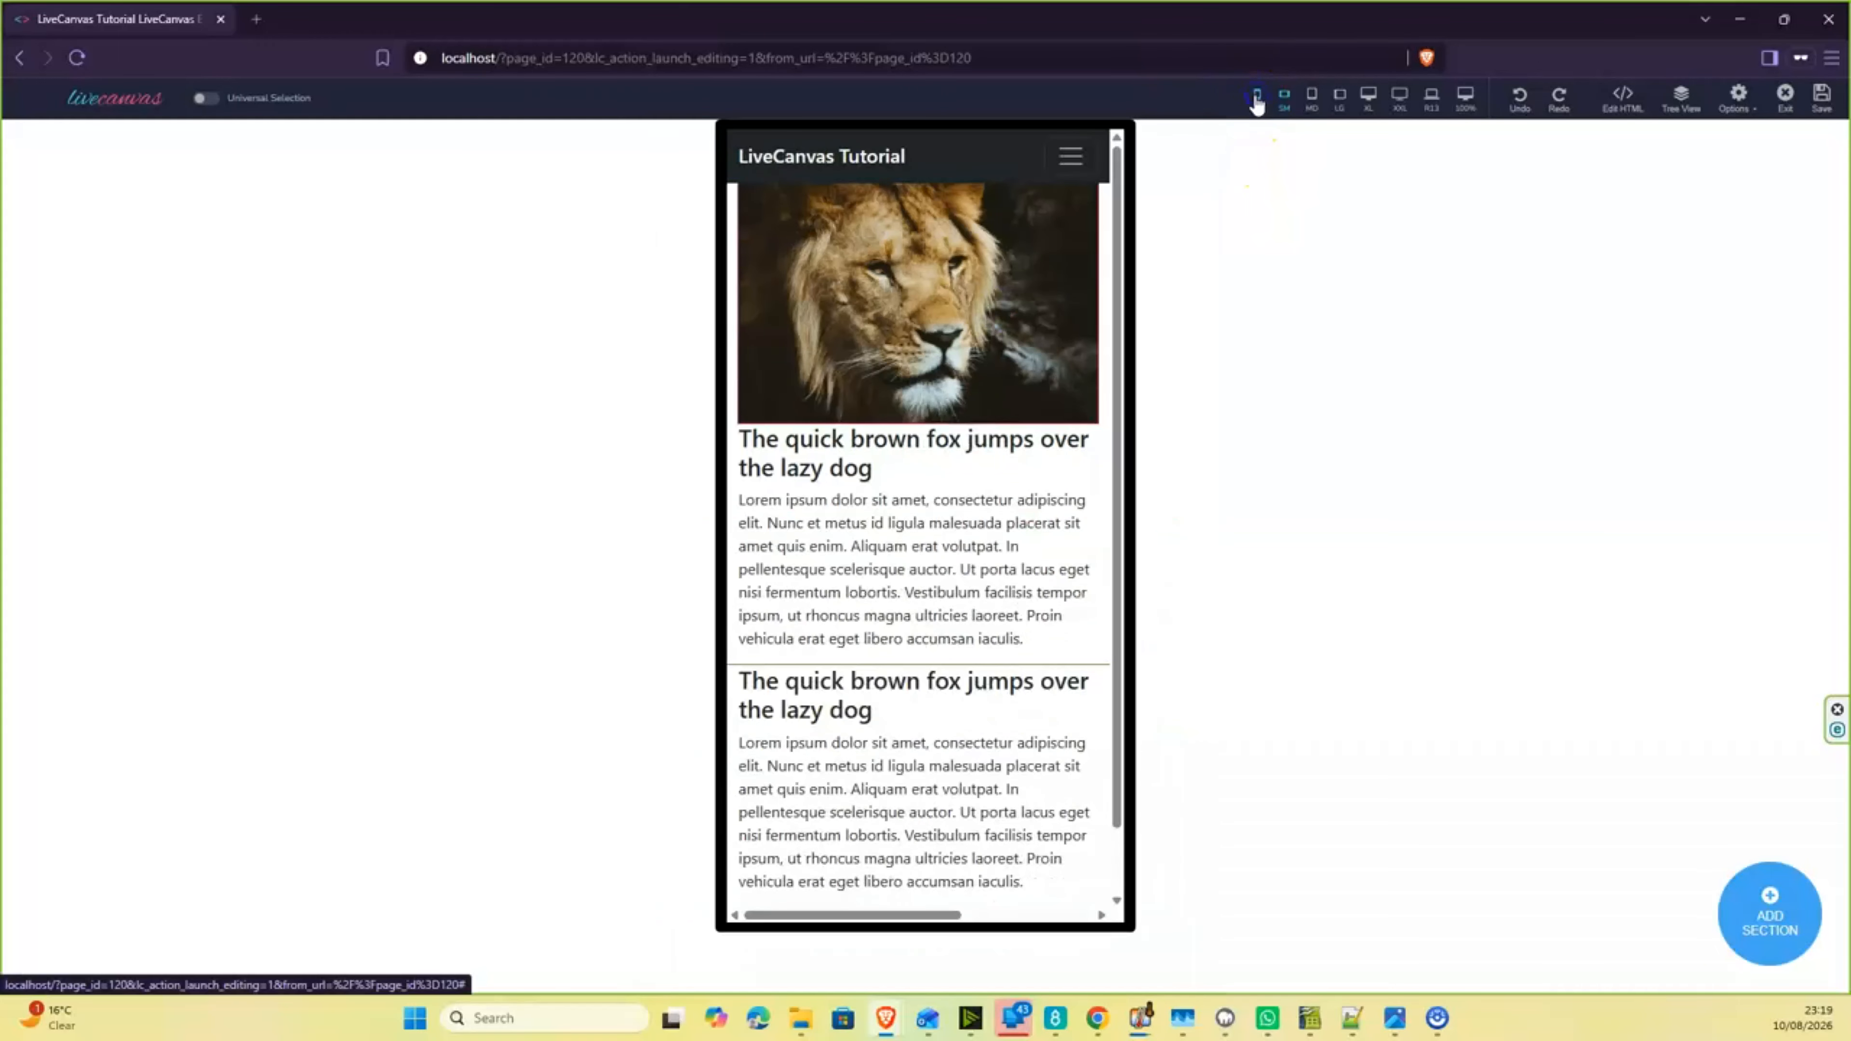
left_click(1466, 103)
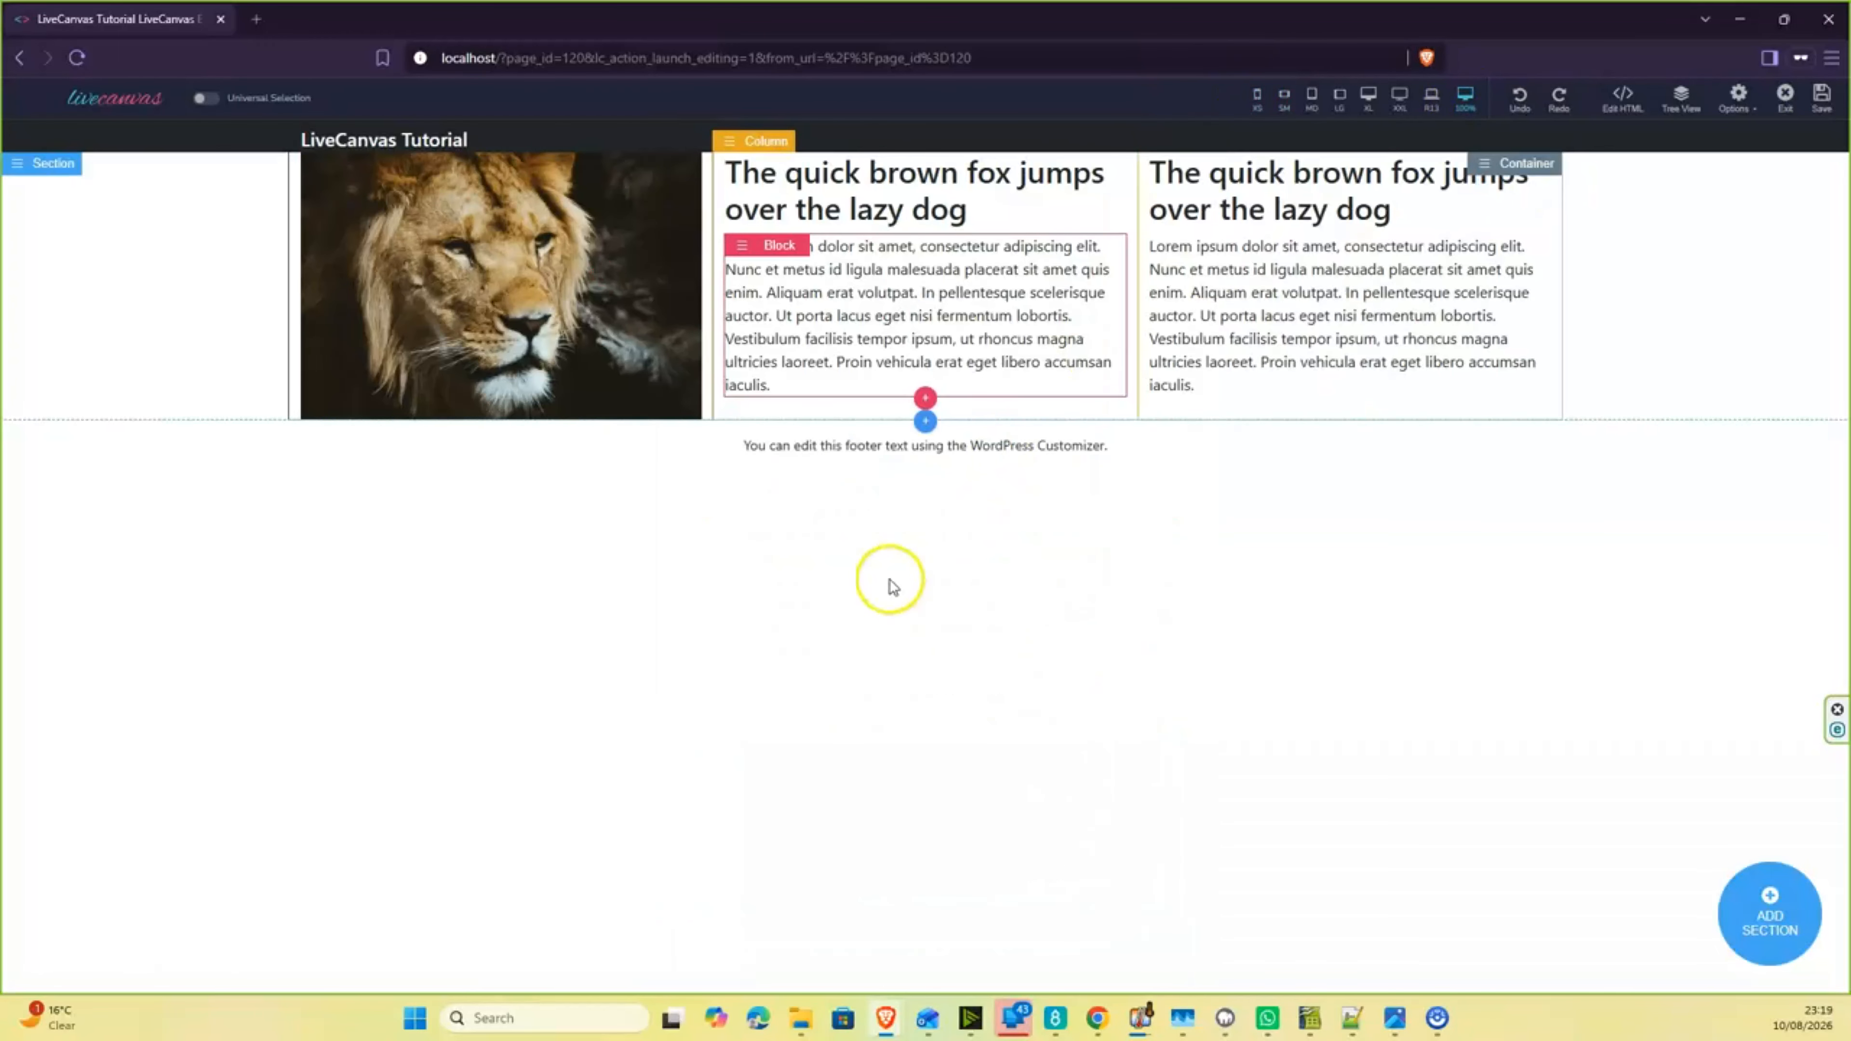
scroll(872, 607, "up", 3, "ctrl")
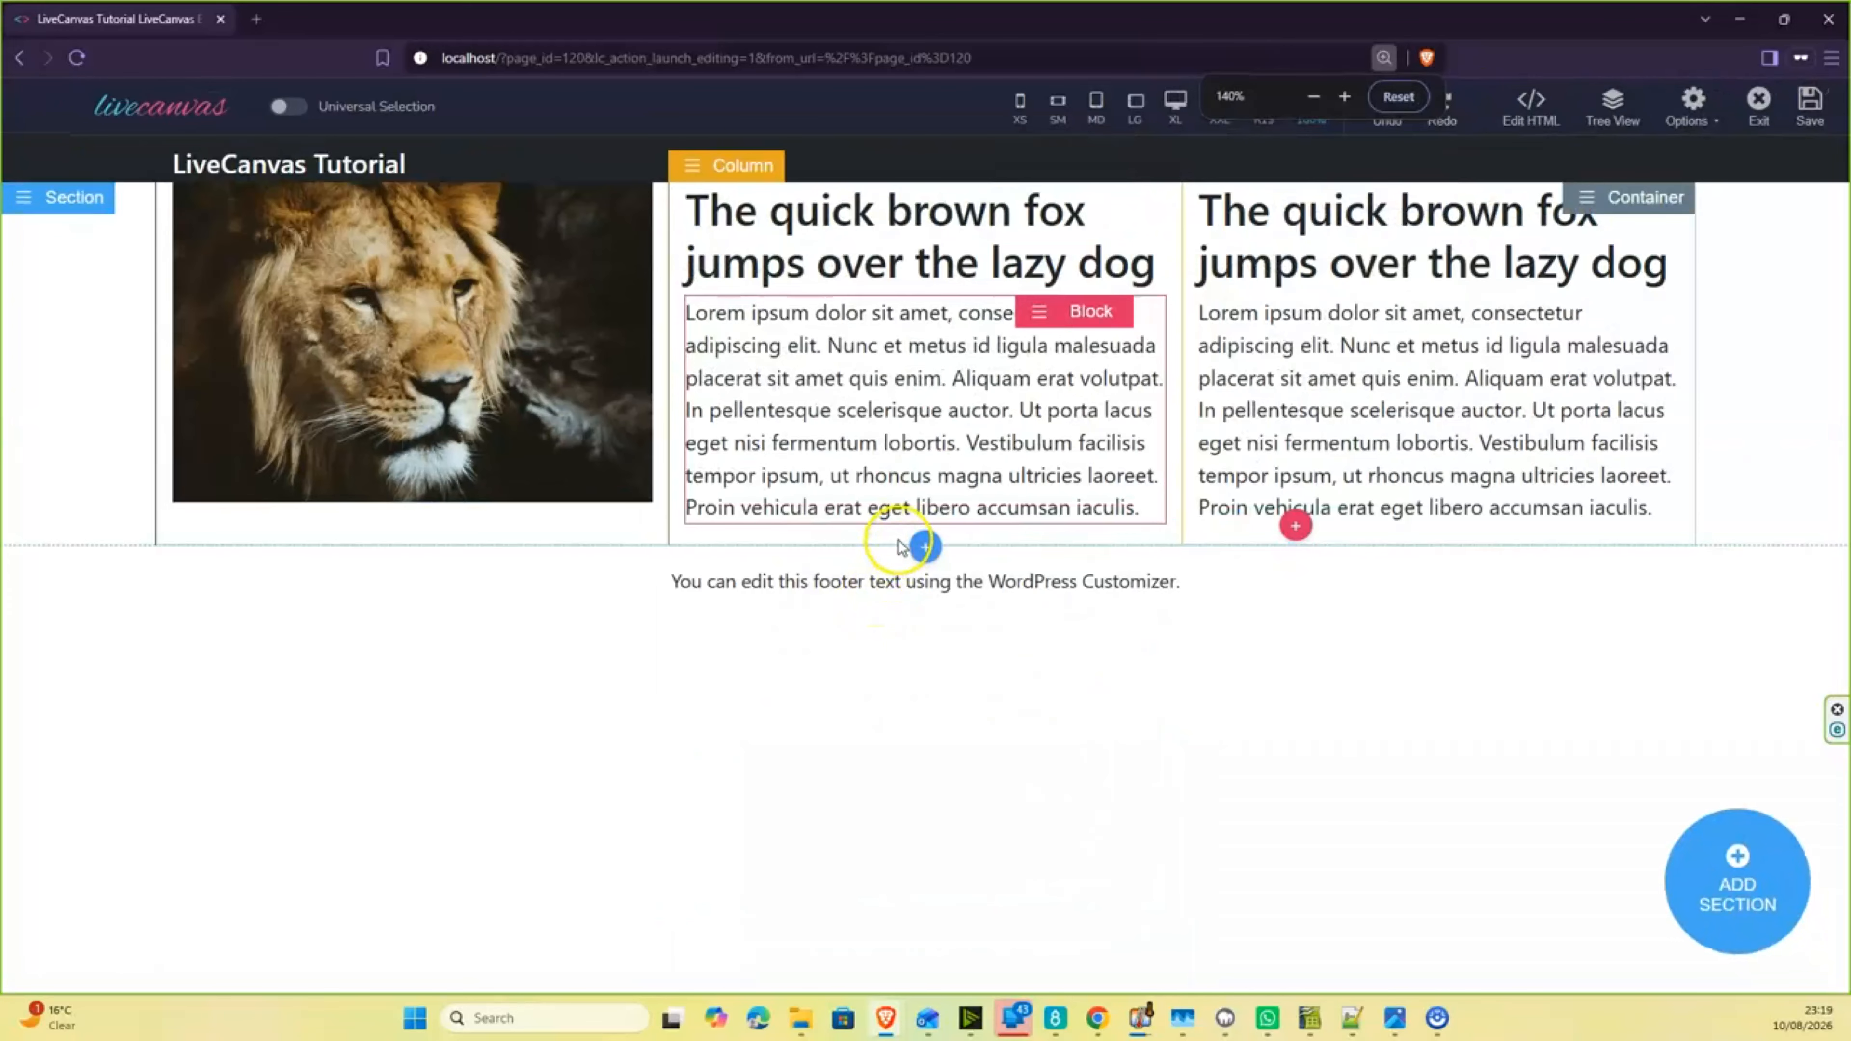
scroll(902, 546, "up", 1, "ctrl")
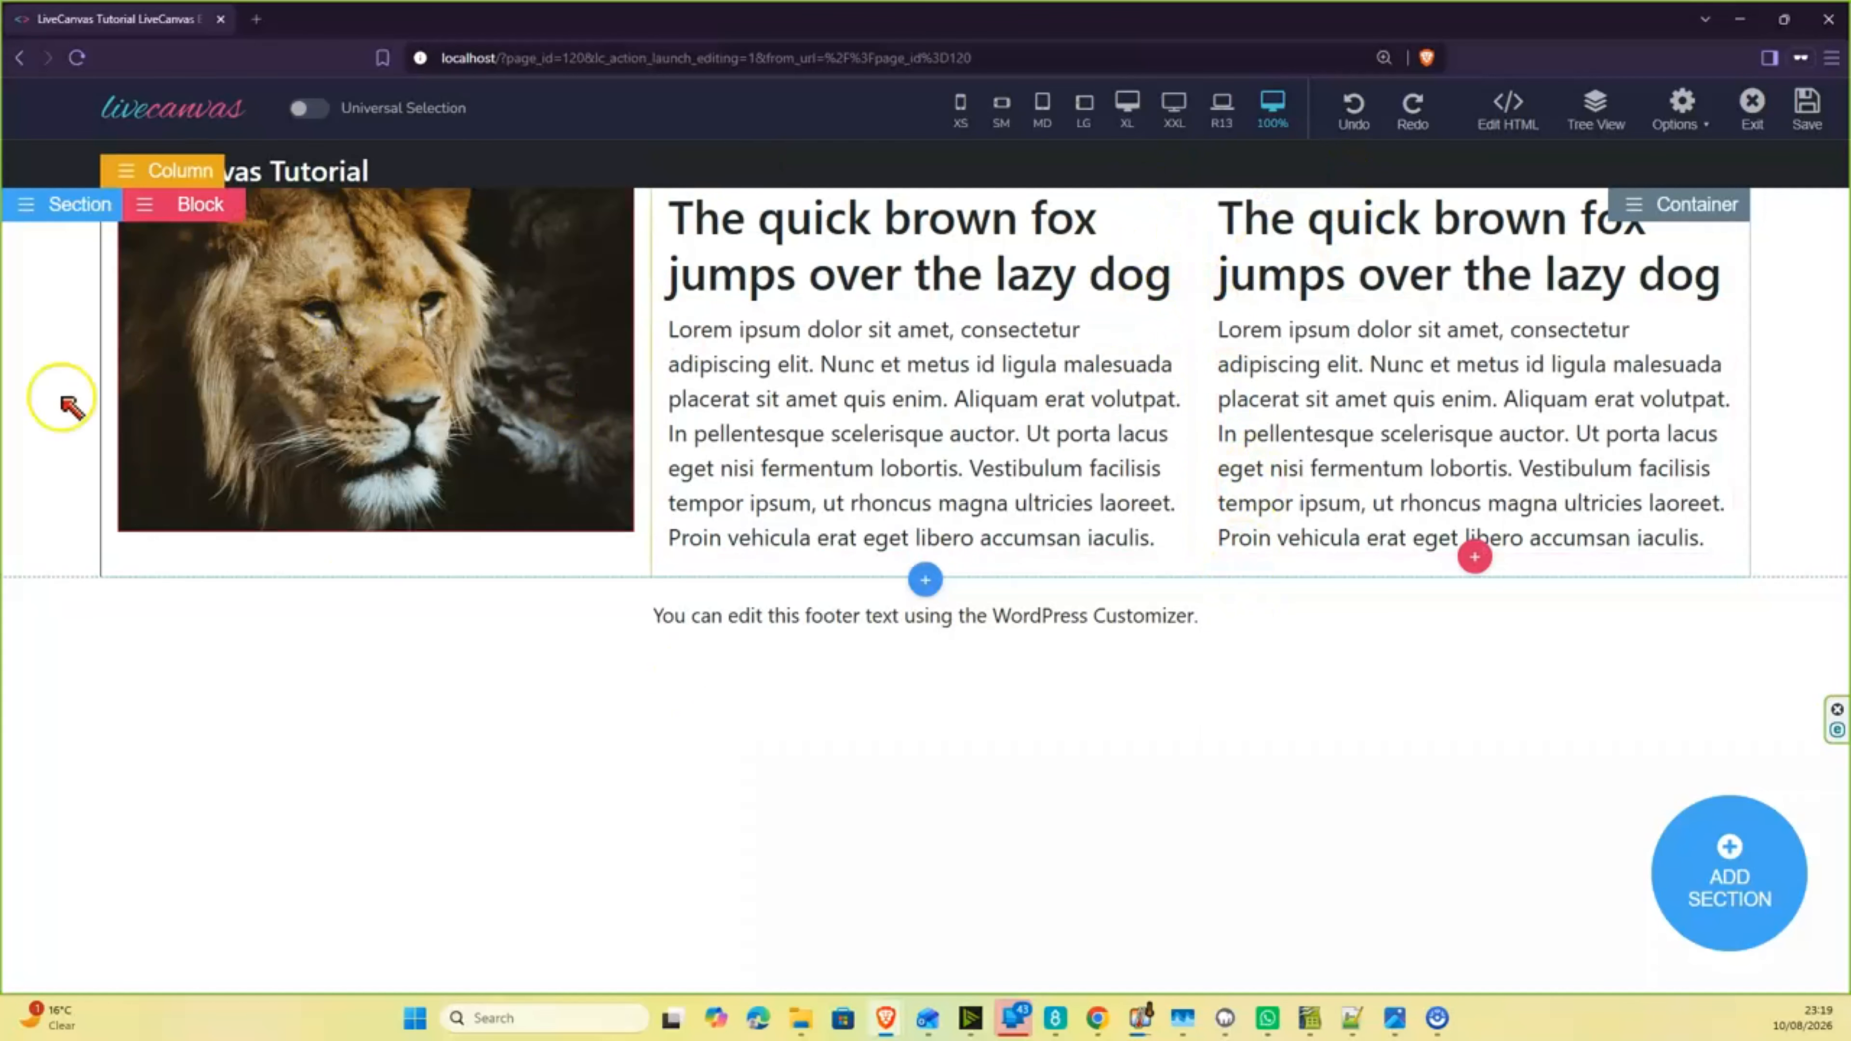
- Reopen the section's HTML and set the image column's class to col-md-3
left_click(64, 208)
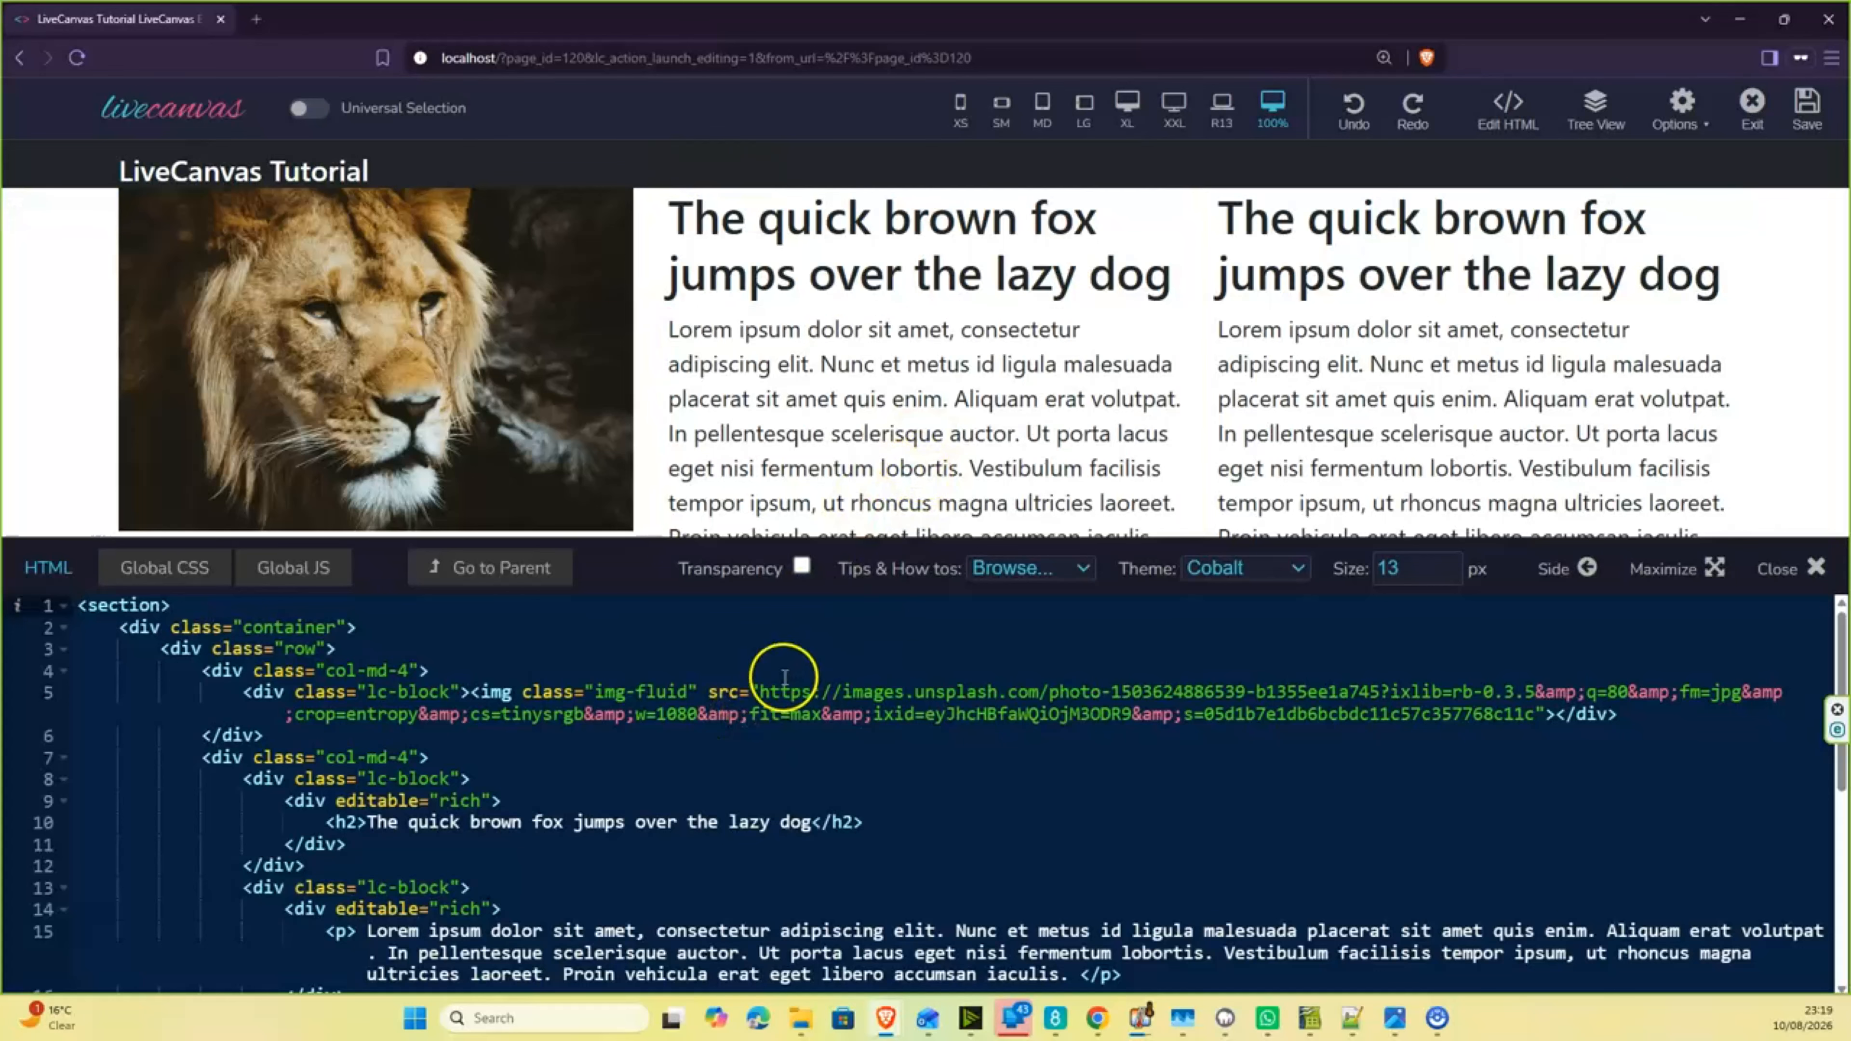
scroll(671, 692, "down", 1)
scroll(671, 692, "up", 1)
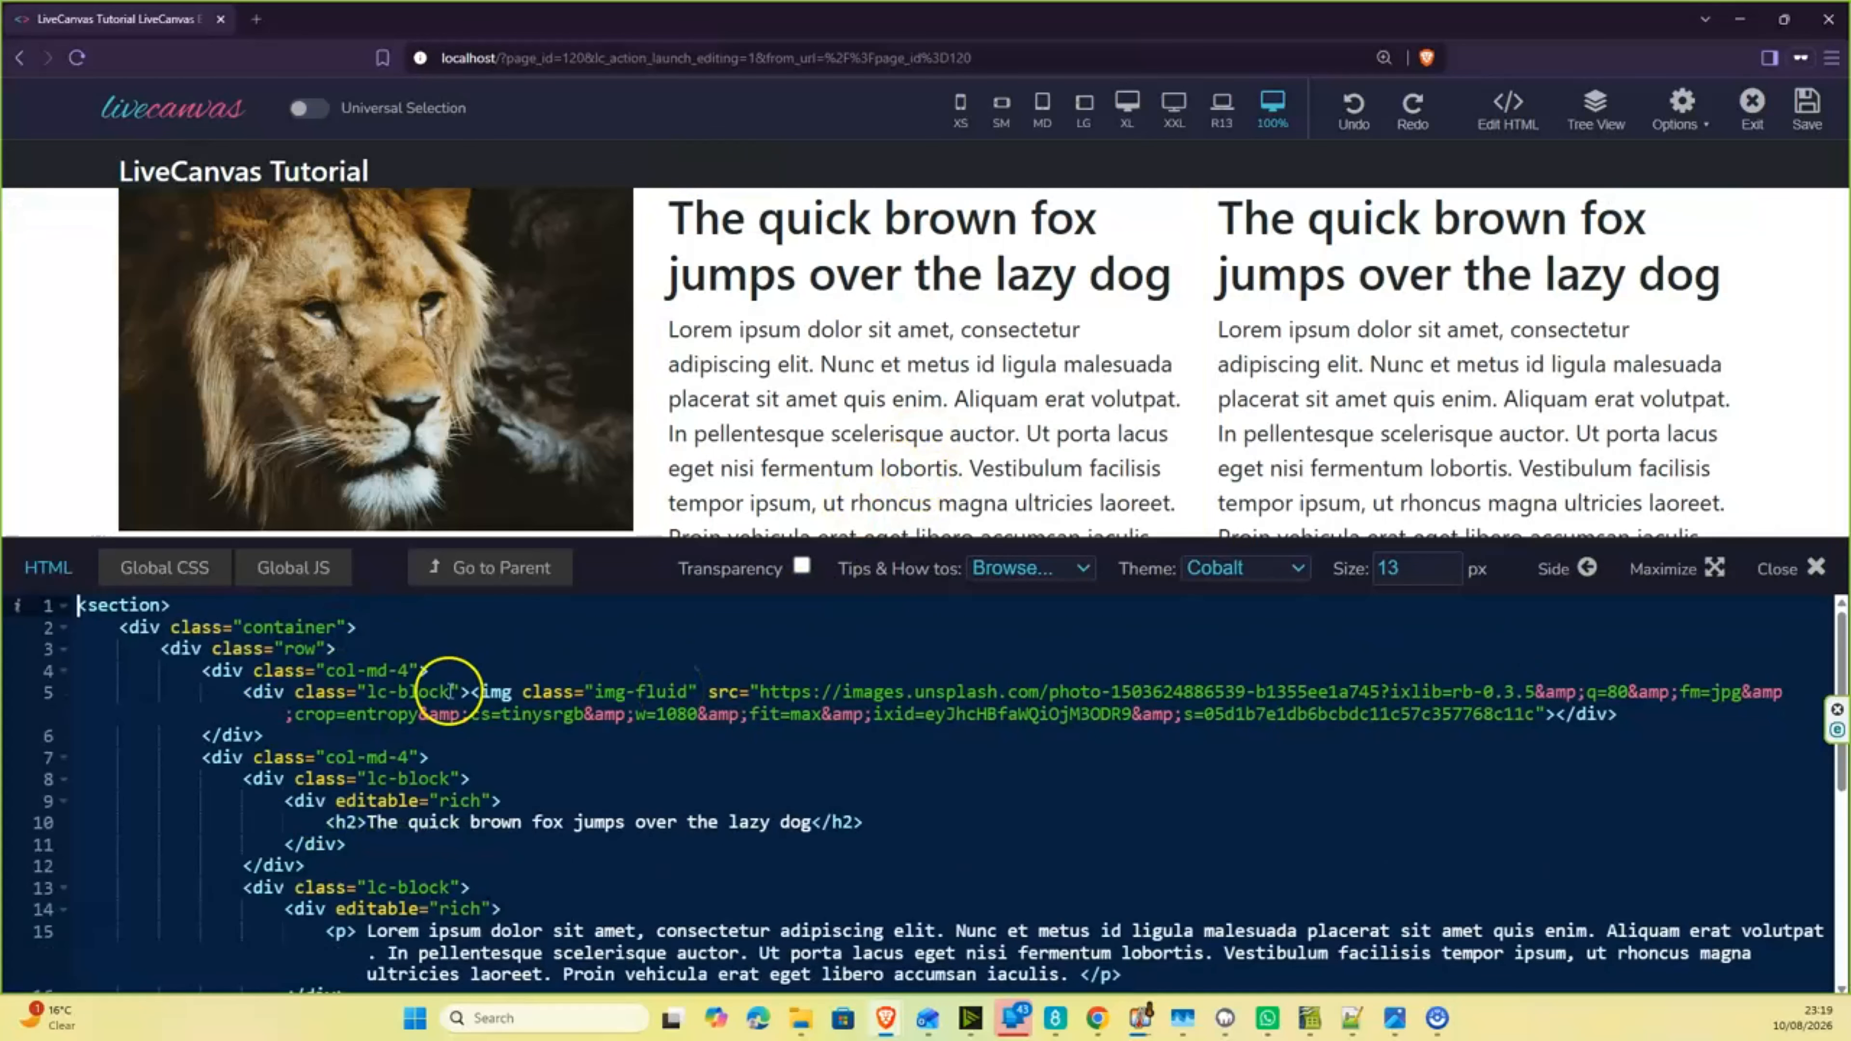
left_click(406, 674)
left_click(402, 674)
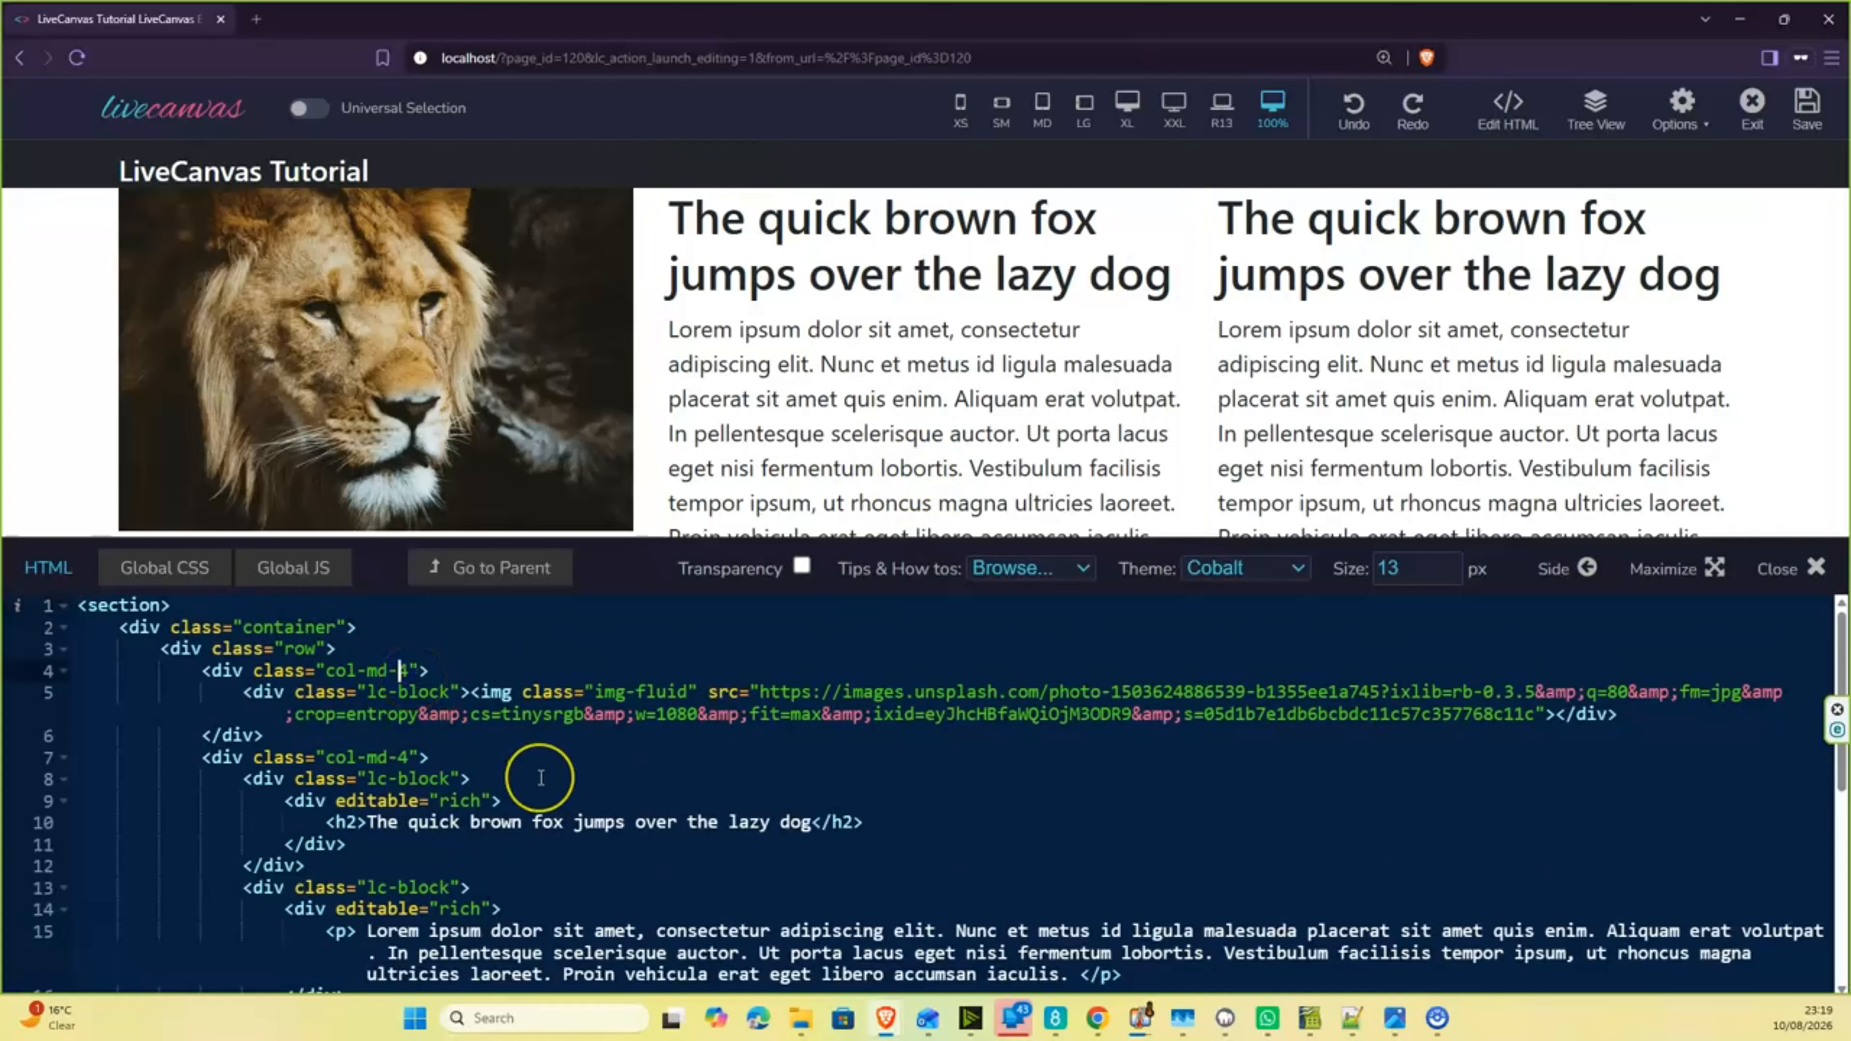
key("Delete")
type("3")
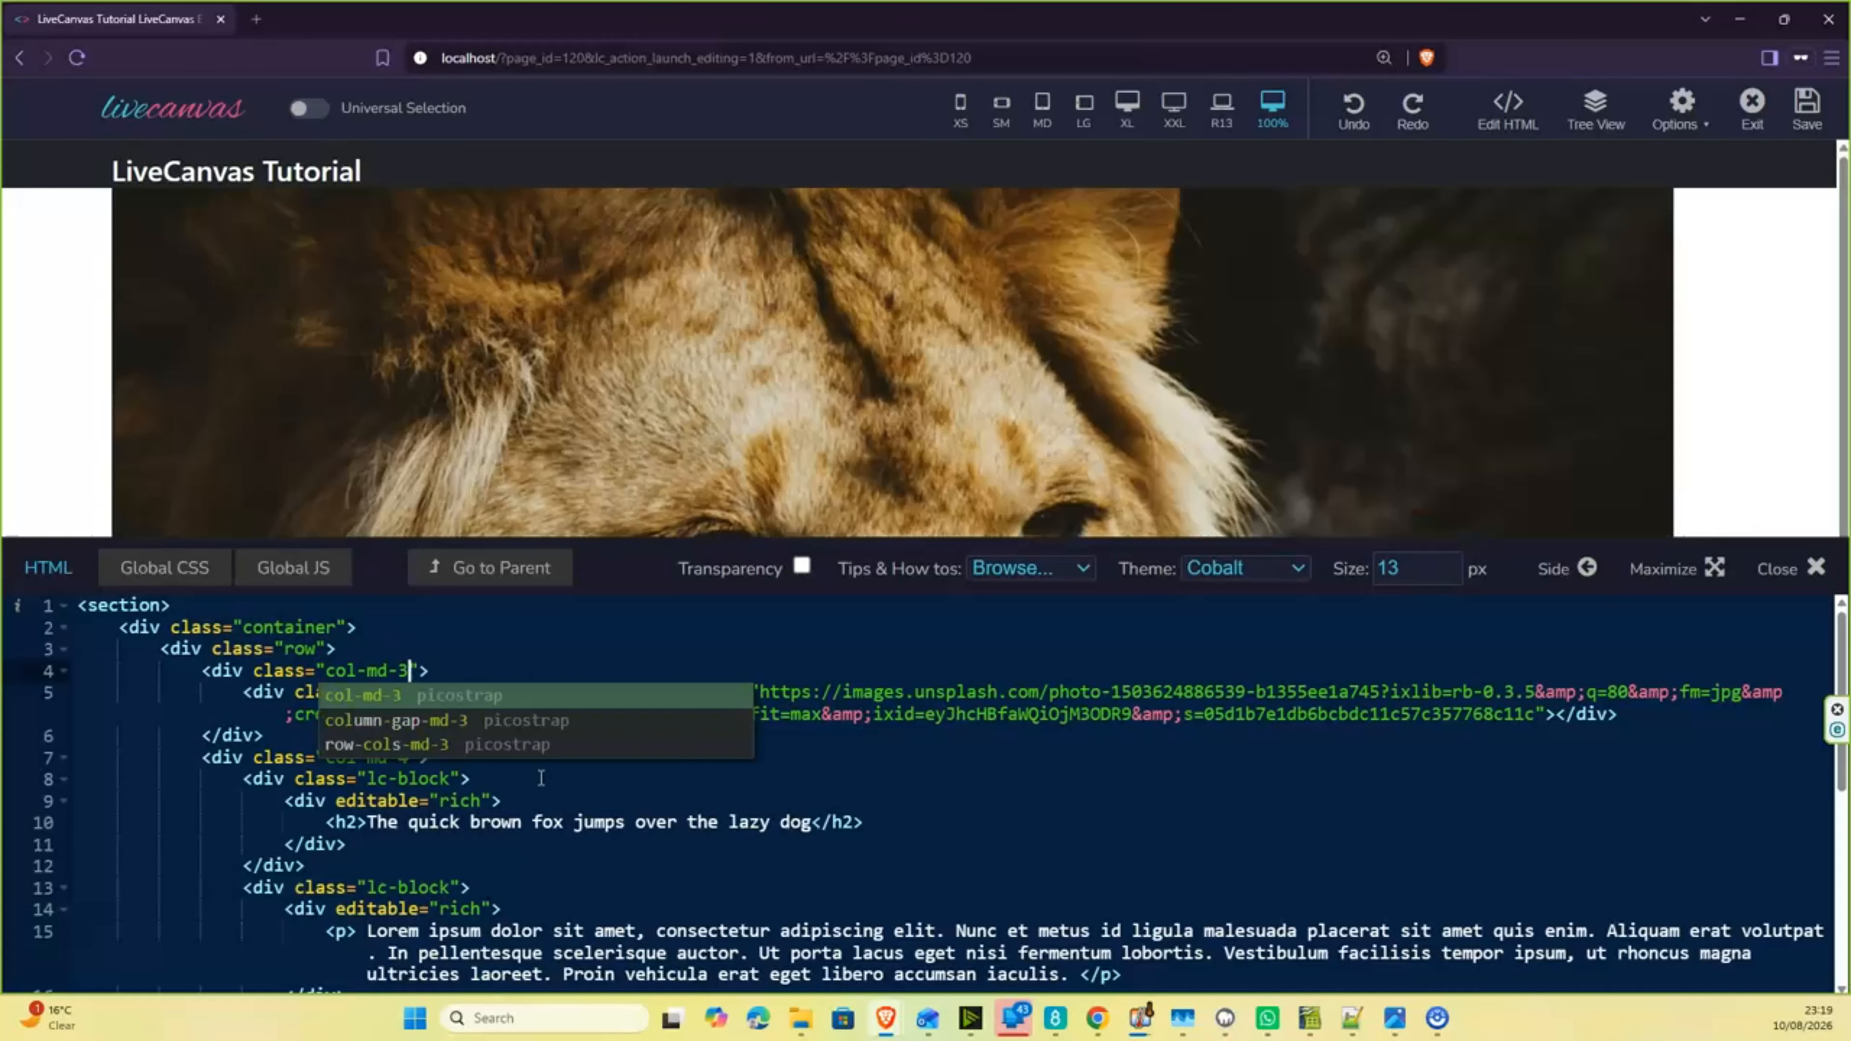
key("Escape")
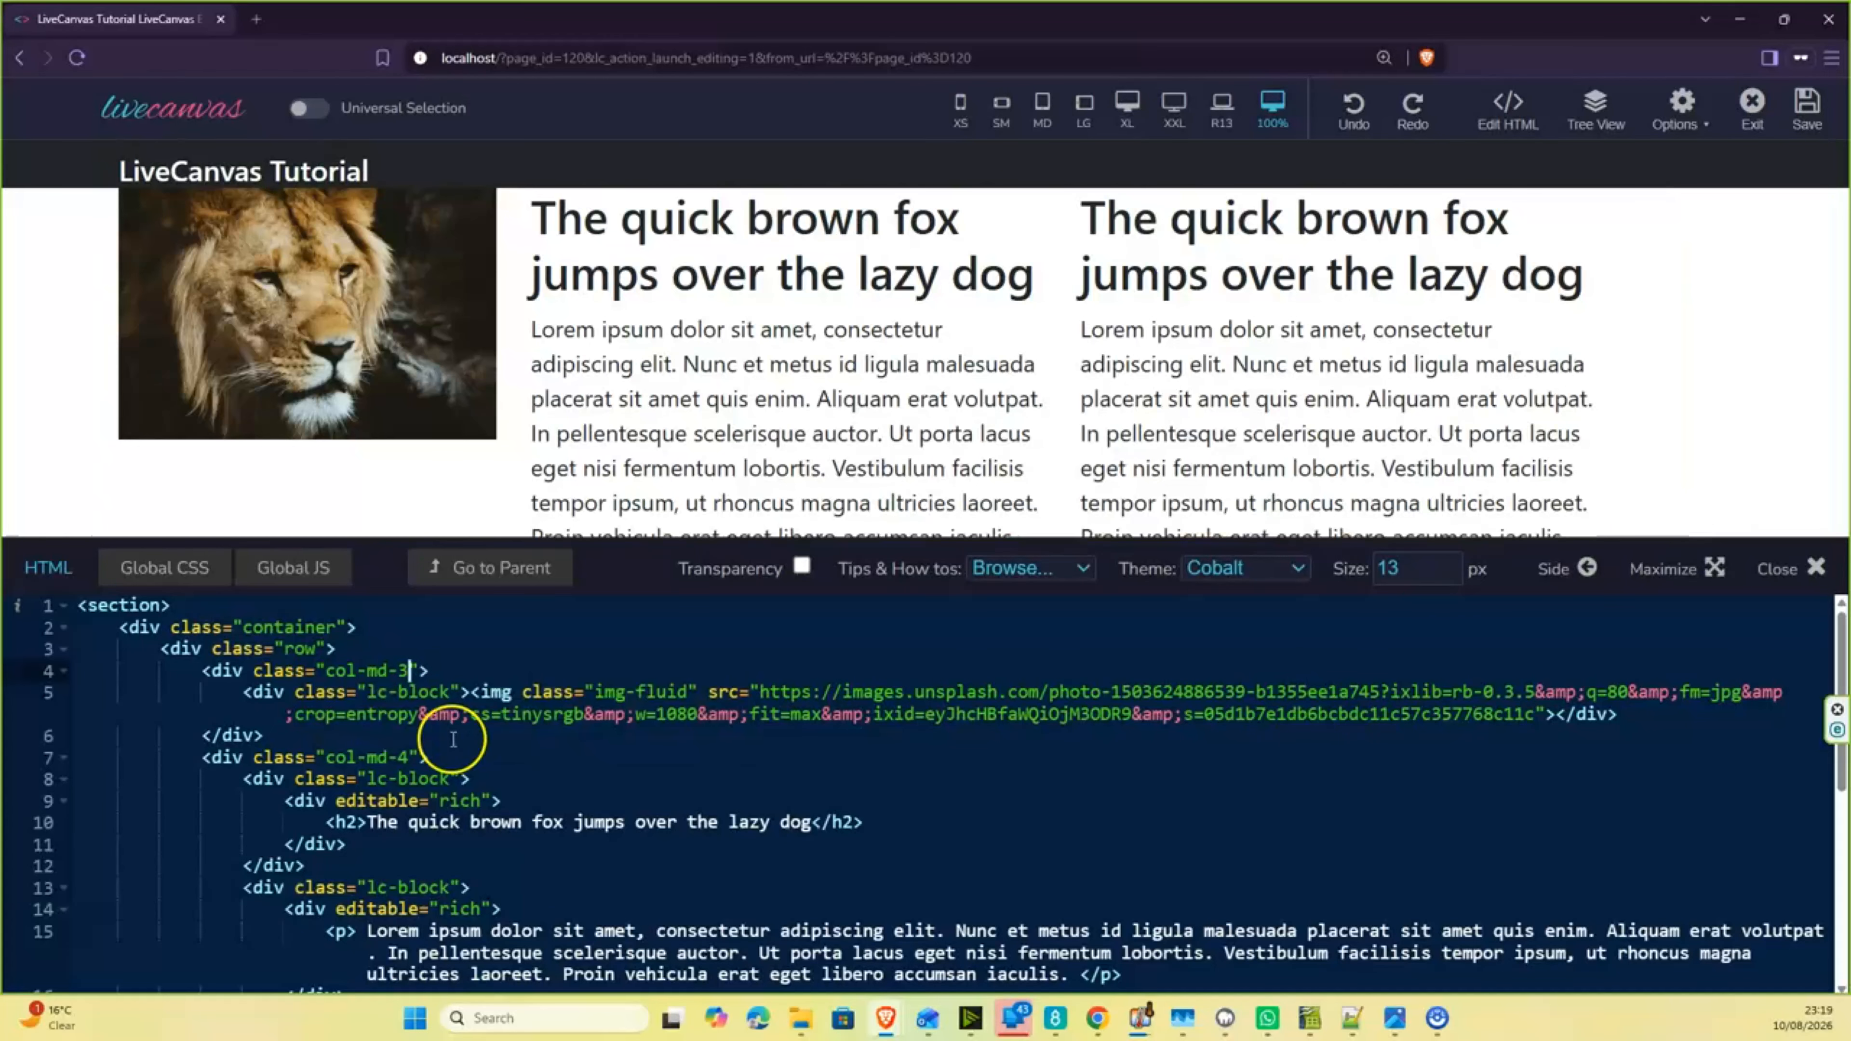
- Set the class of the middle column holding the first heading and paragraph to col-md-3
left_click(400, 757)
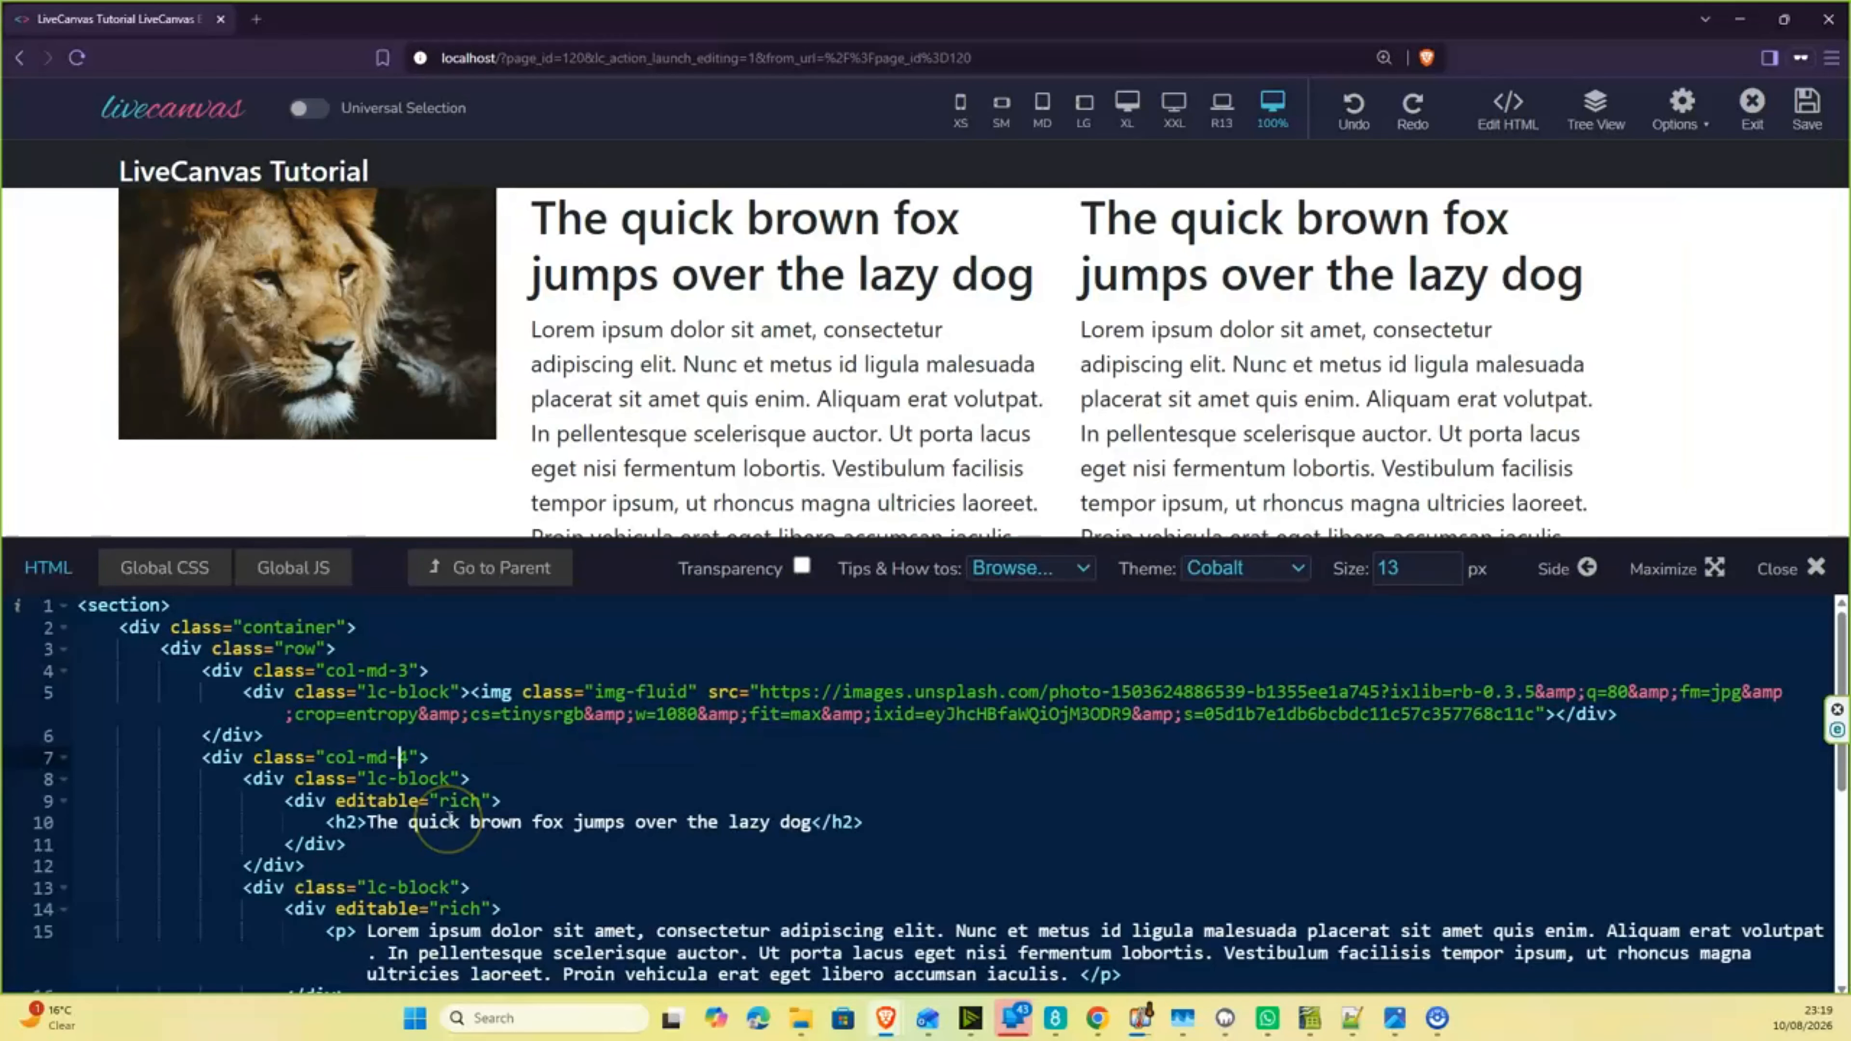
key("Delete")
type("3")
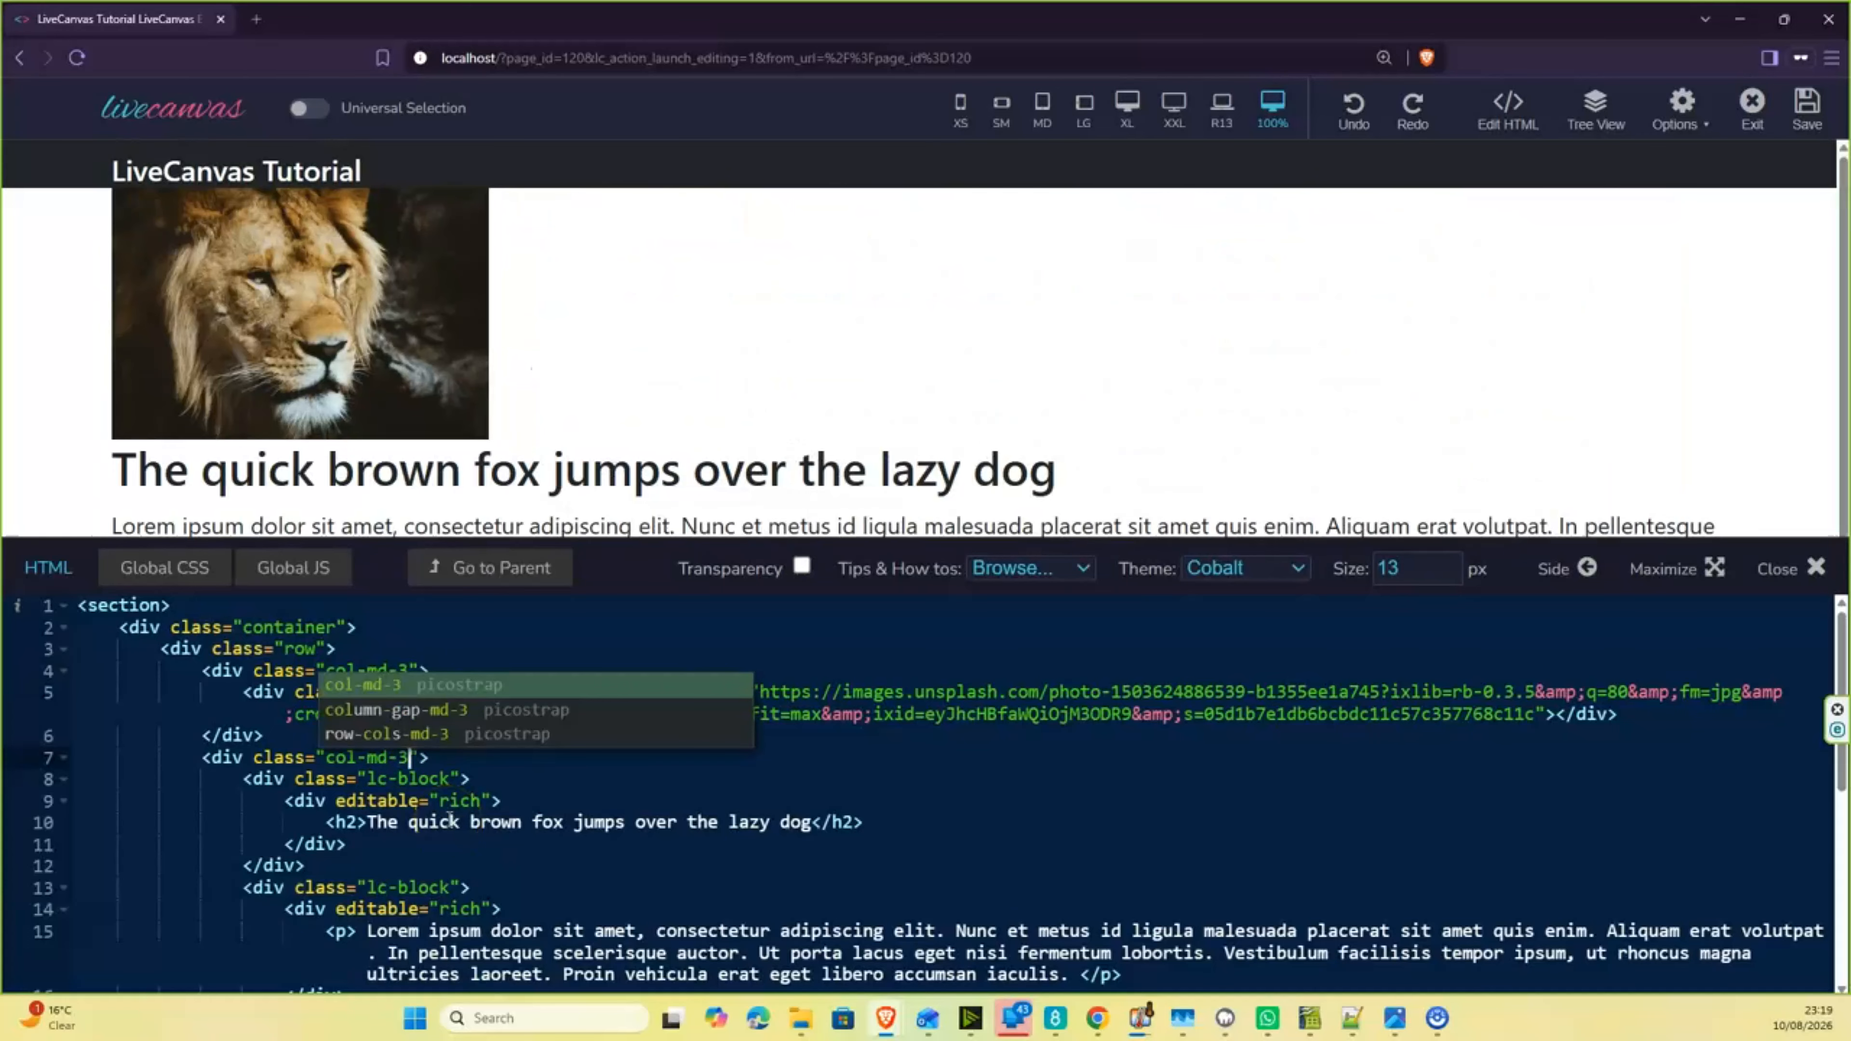
key("Escape")
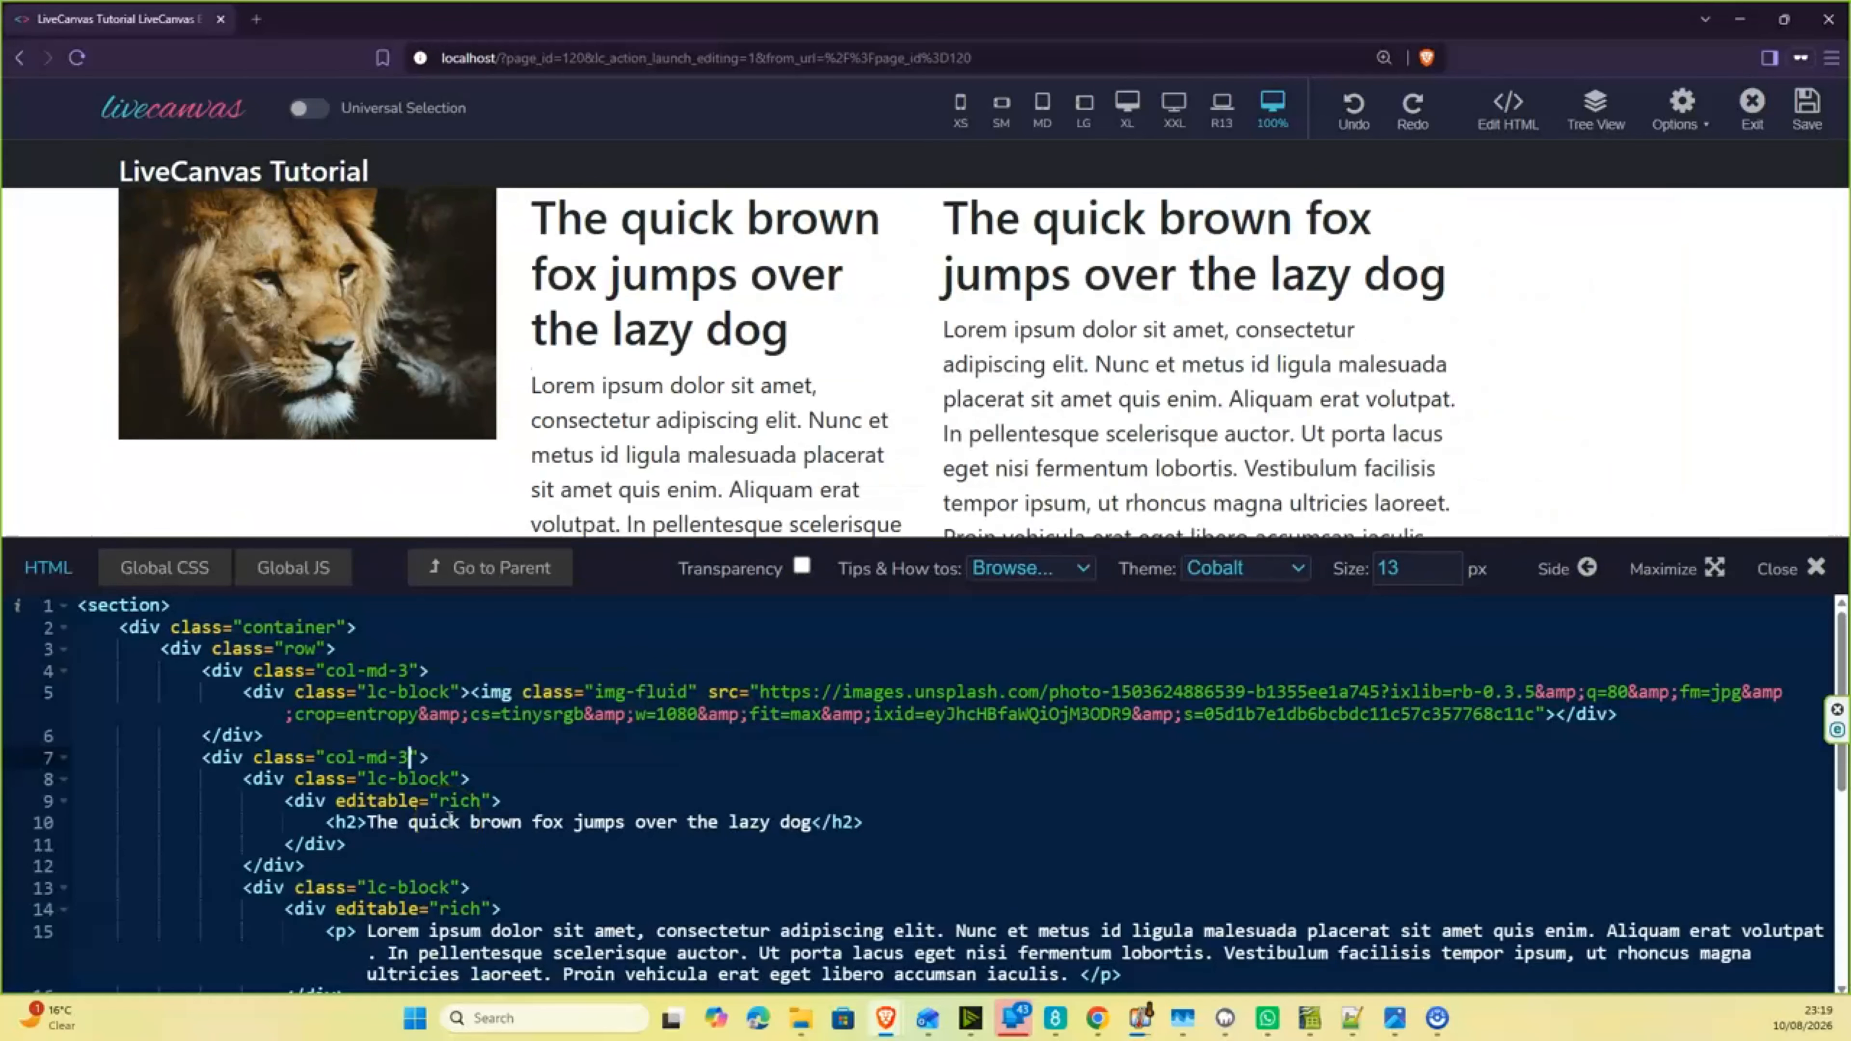
- Set the class of the last column, with the second heading and paragraph, to col-md-3
scroll(664, 844, "down", 1)
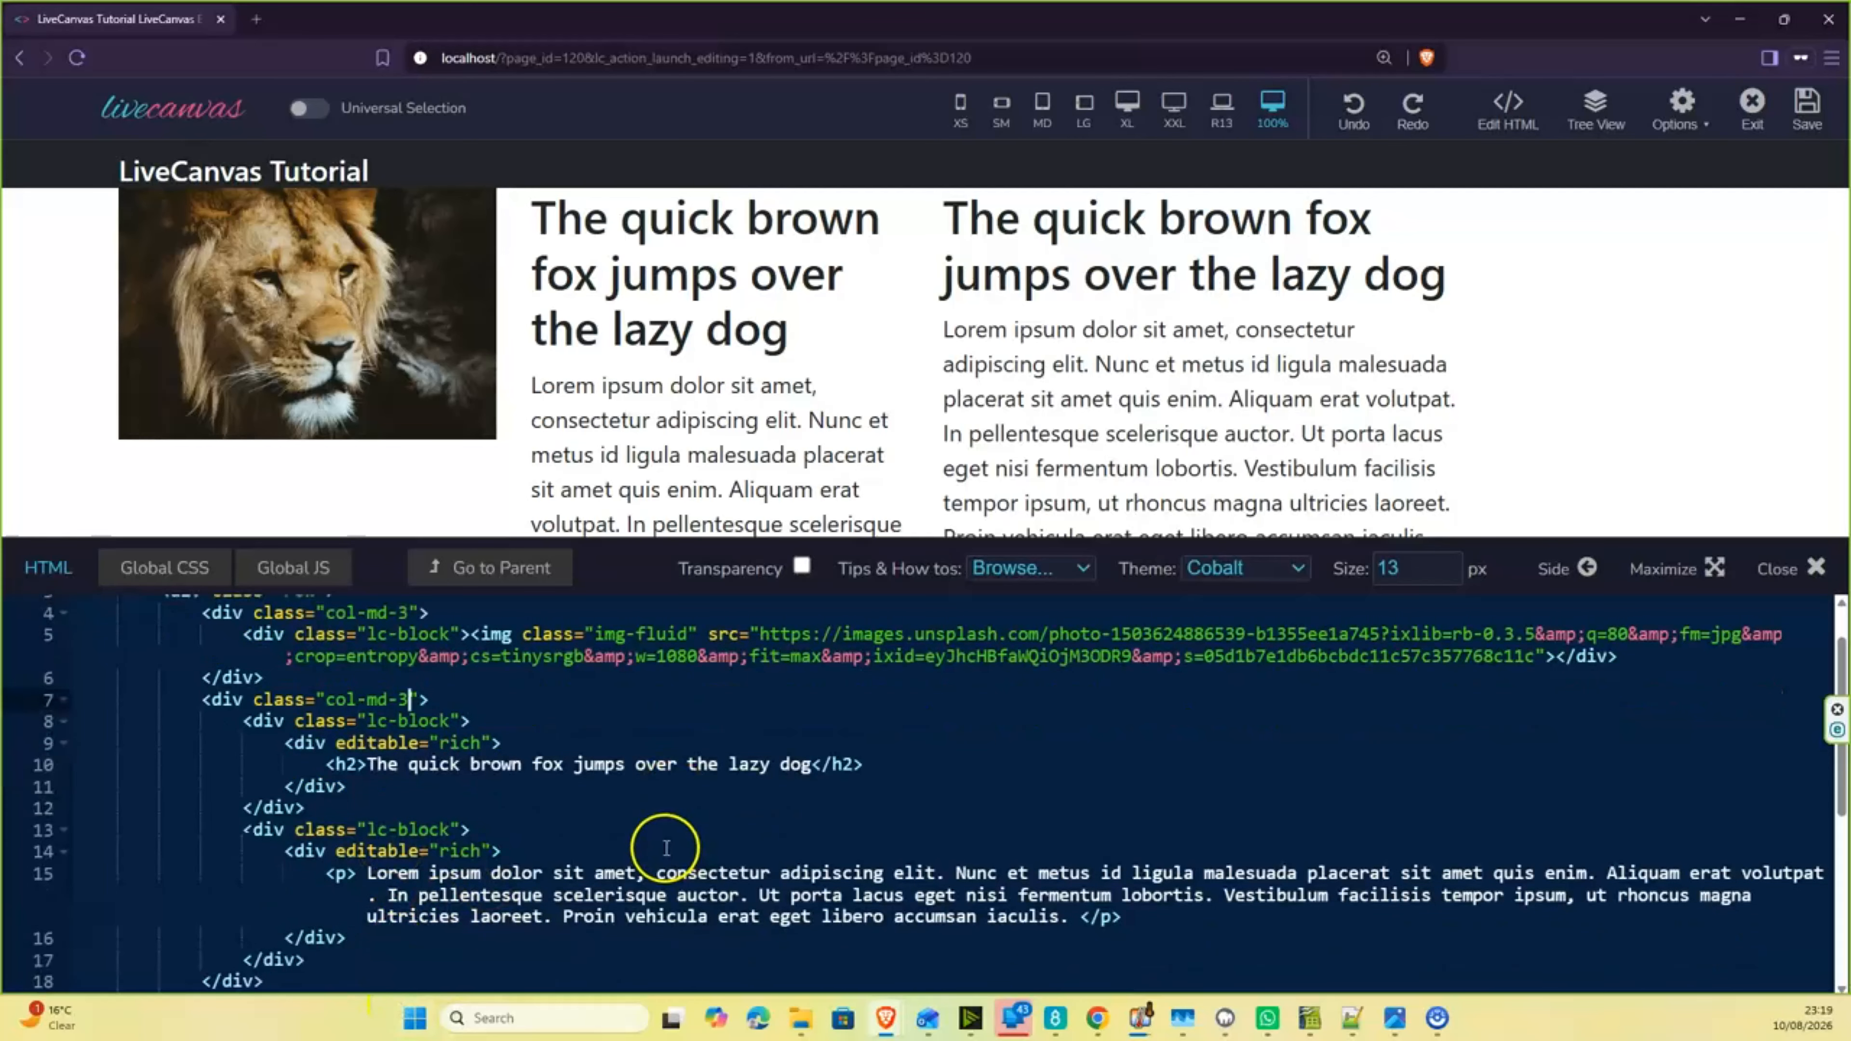
scroll(655, 841, "up", 1)
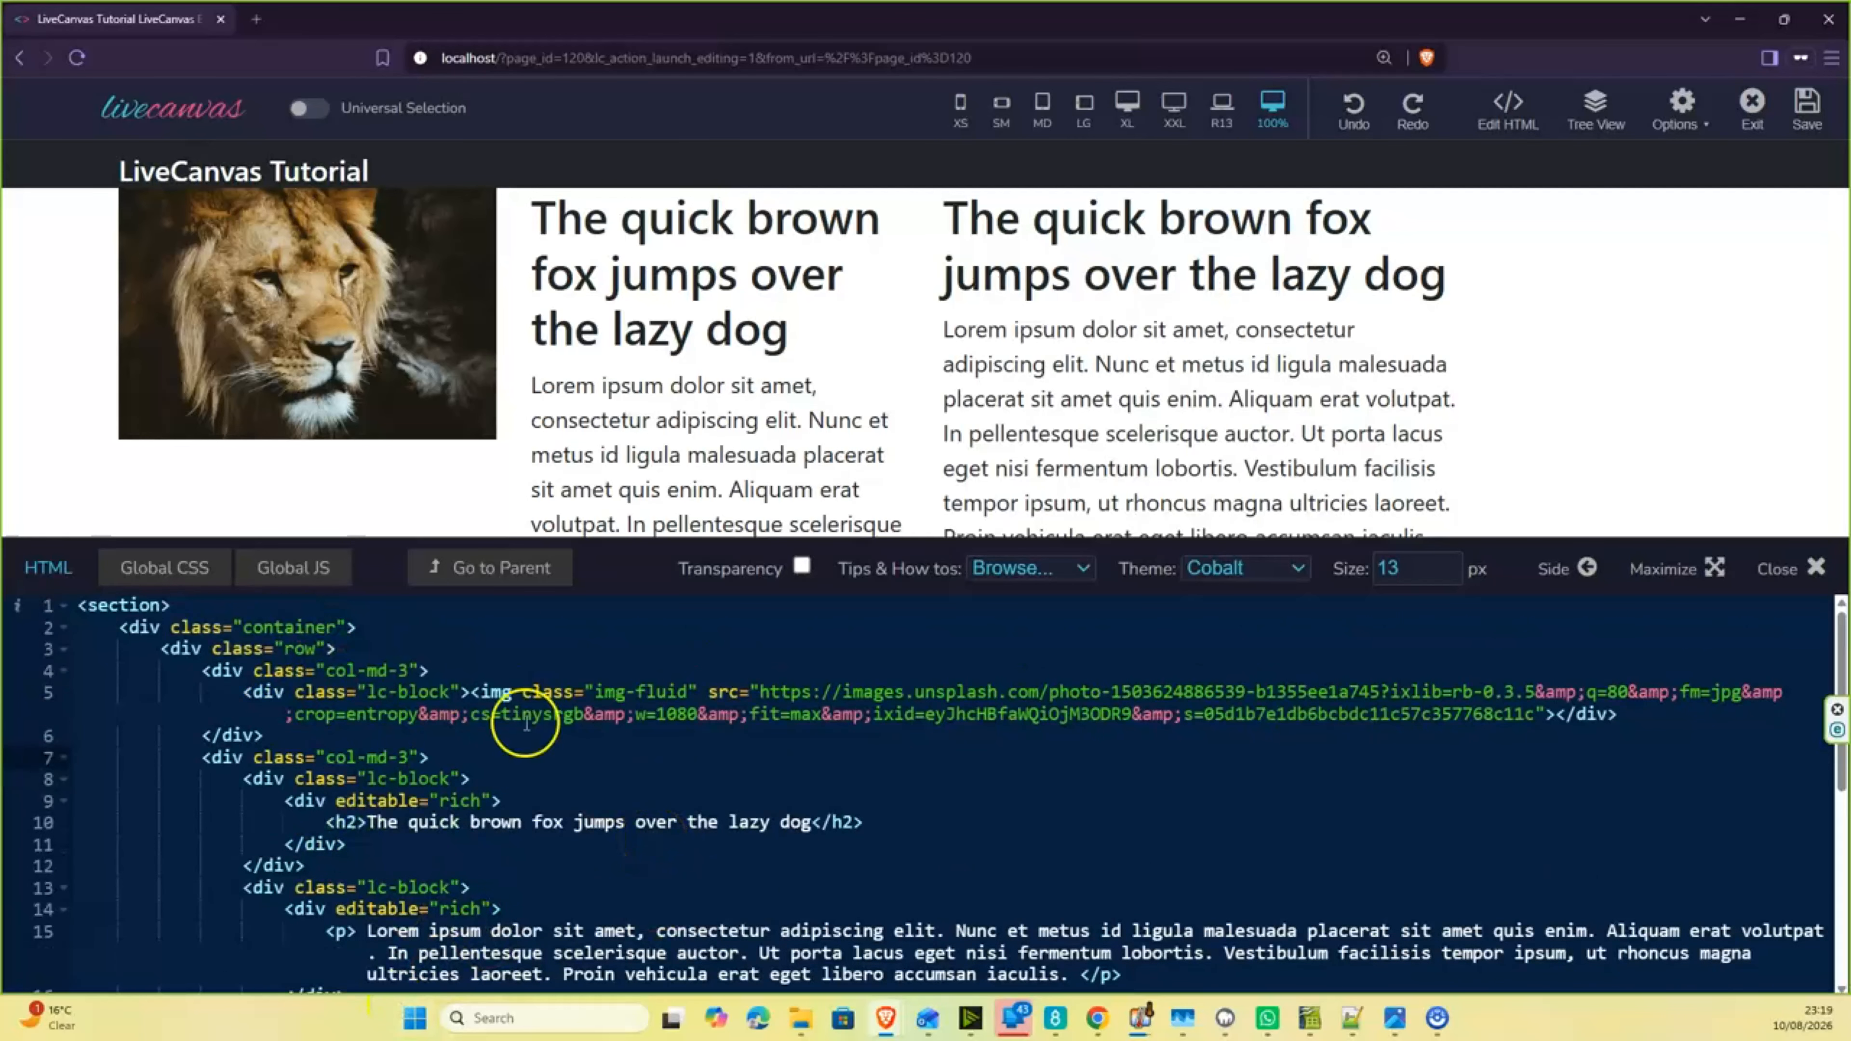
scroll(412, 696, "down", 1)
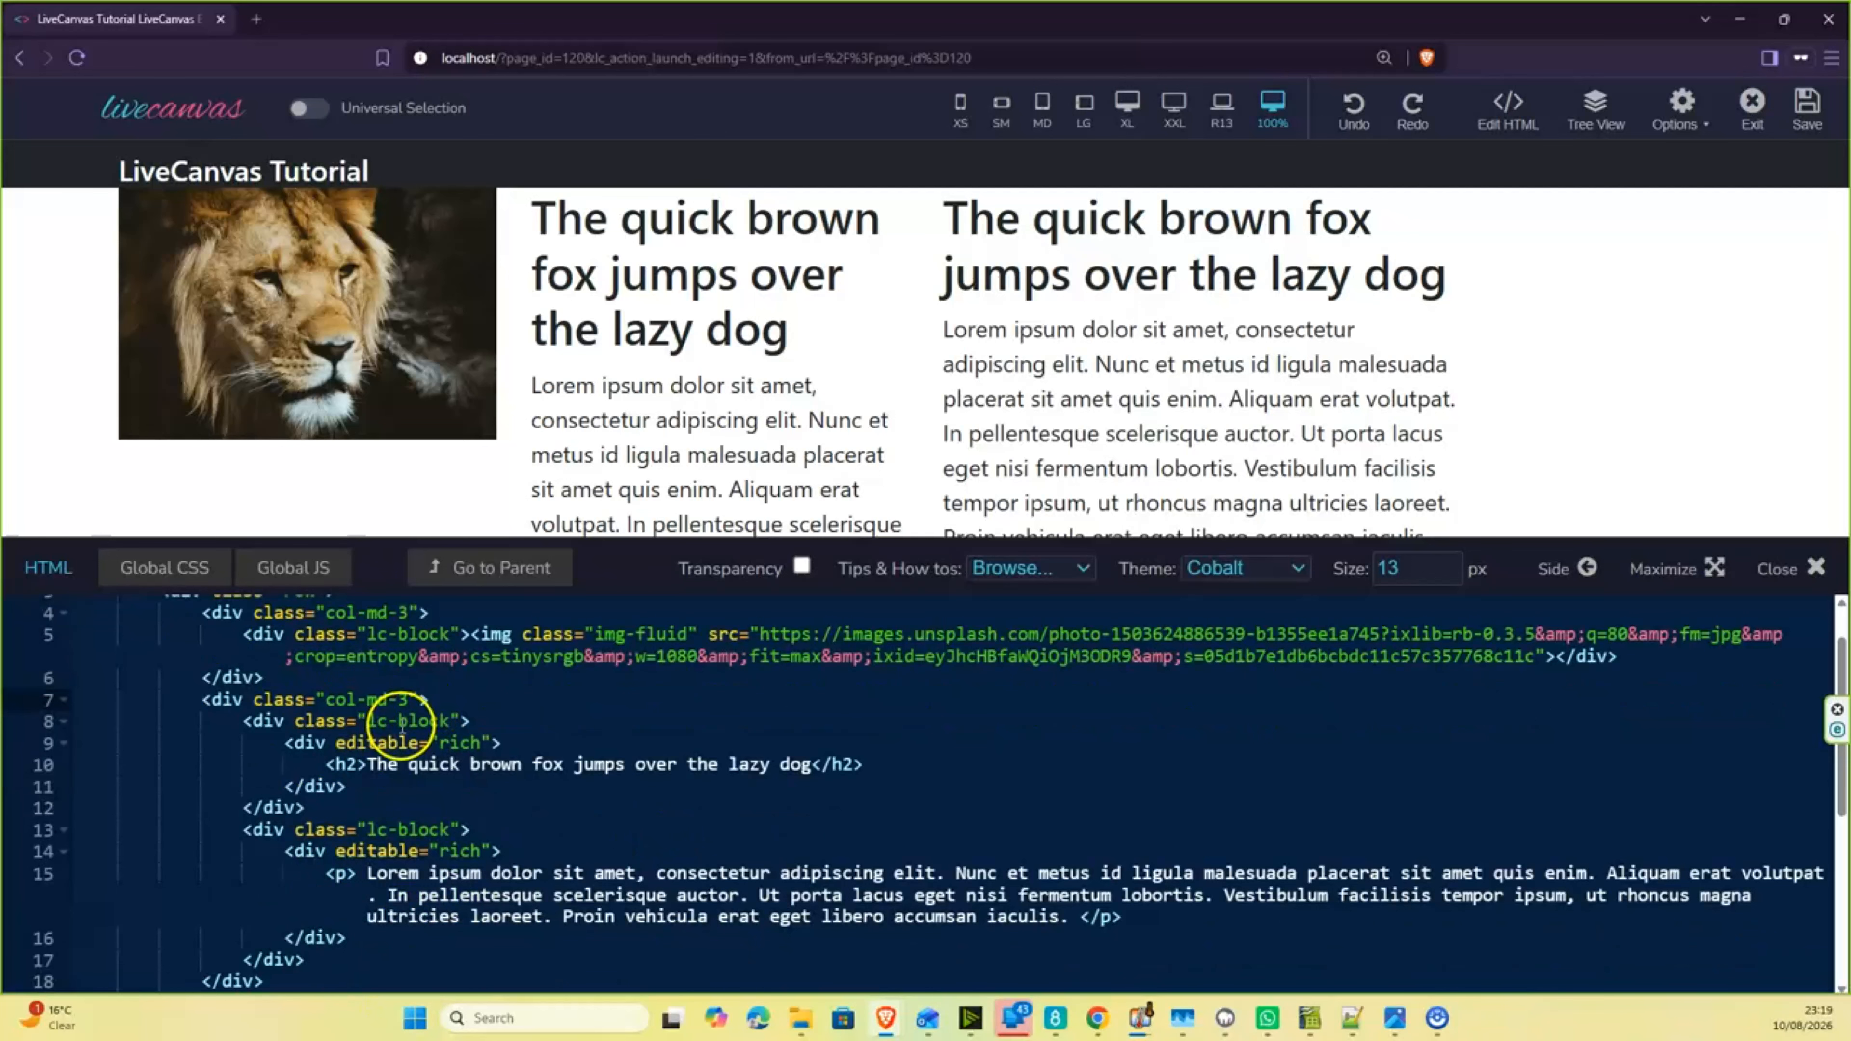
scroll(573, 815, "up", 1)
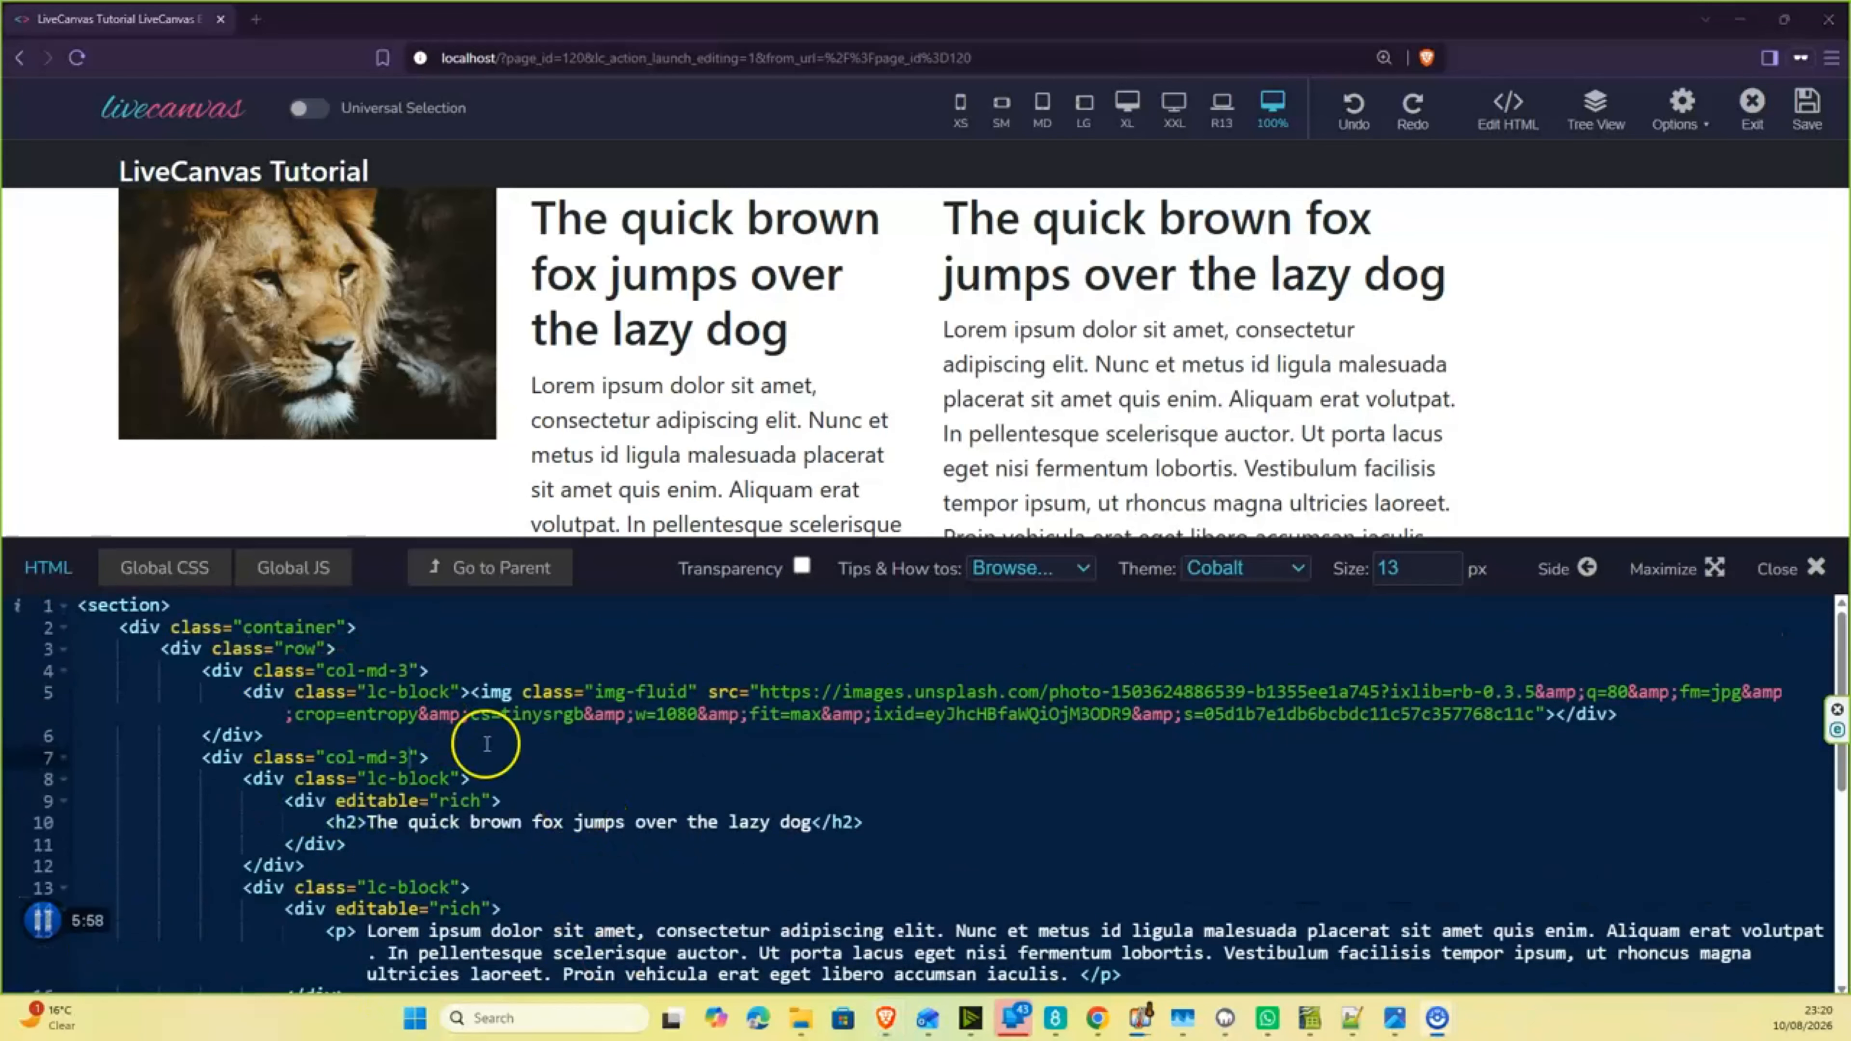
scroll(486, 744, "down", 1)
scroll(486, 744, "down", 1)
scroll(486, 744, "down", 1)
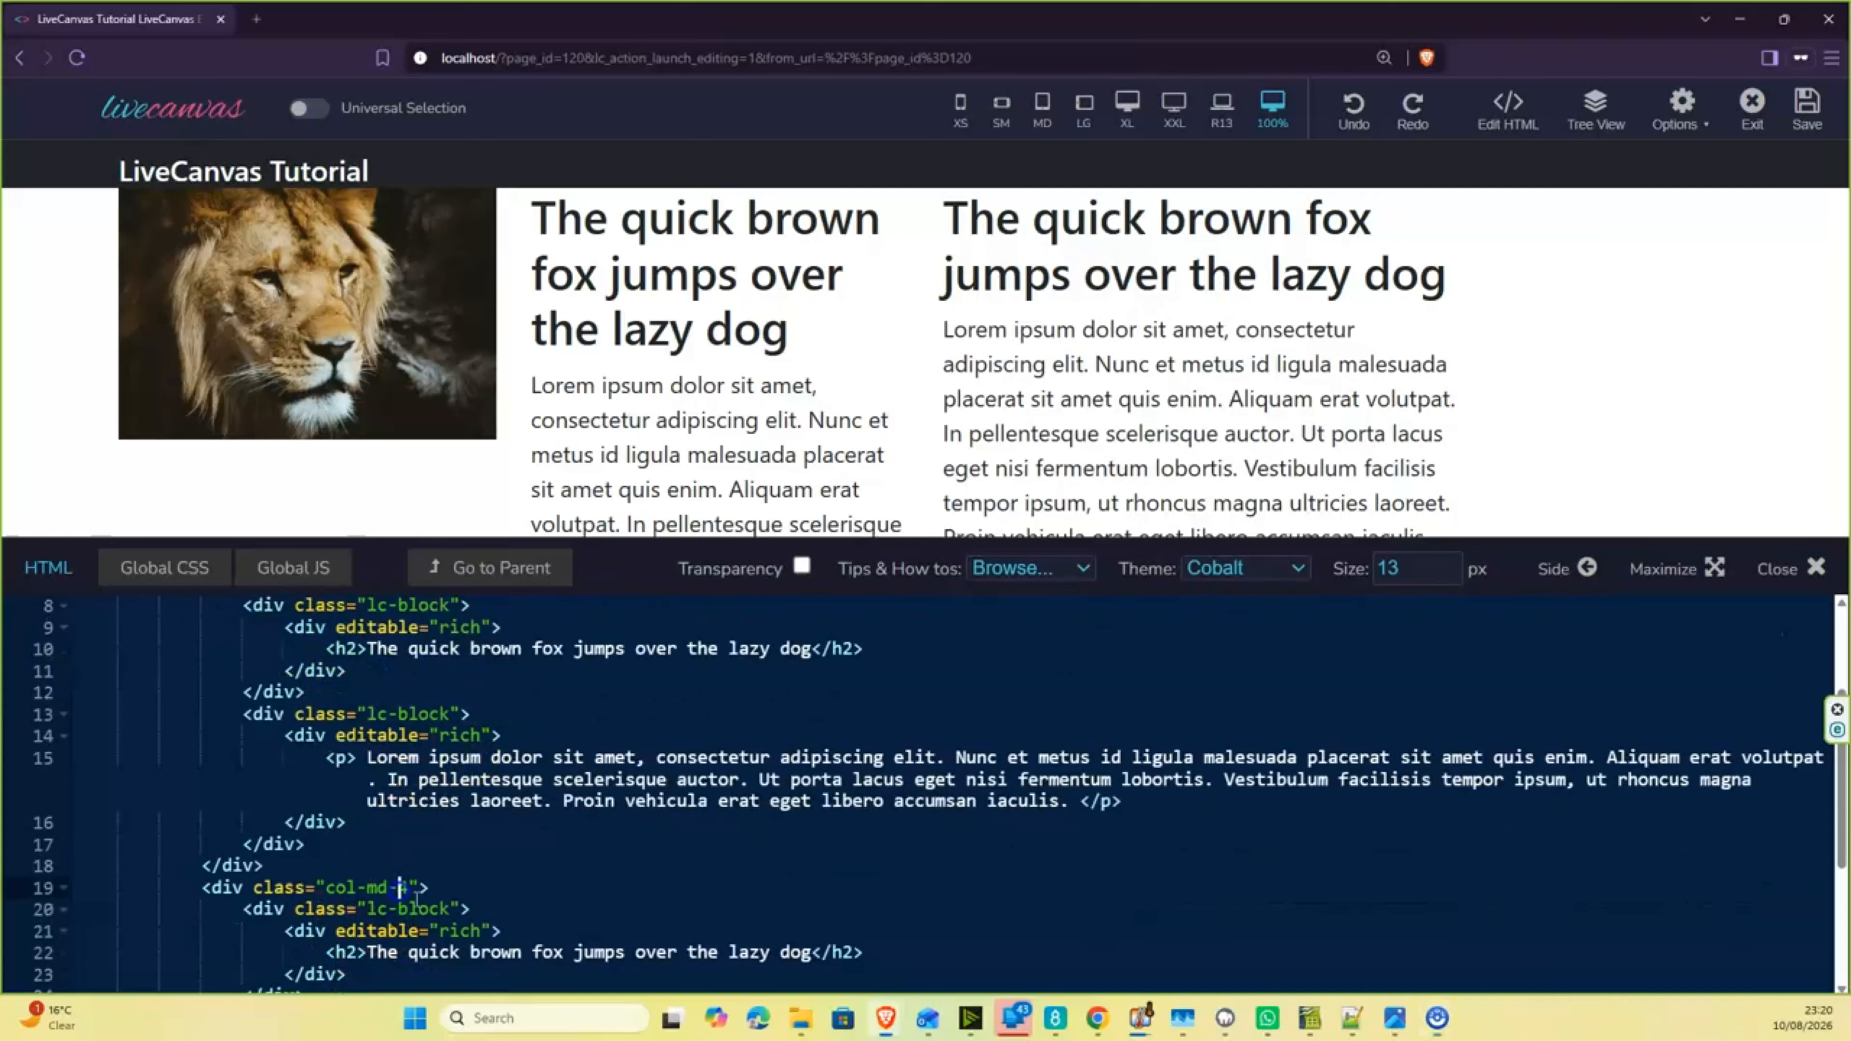
type("3")
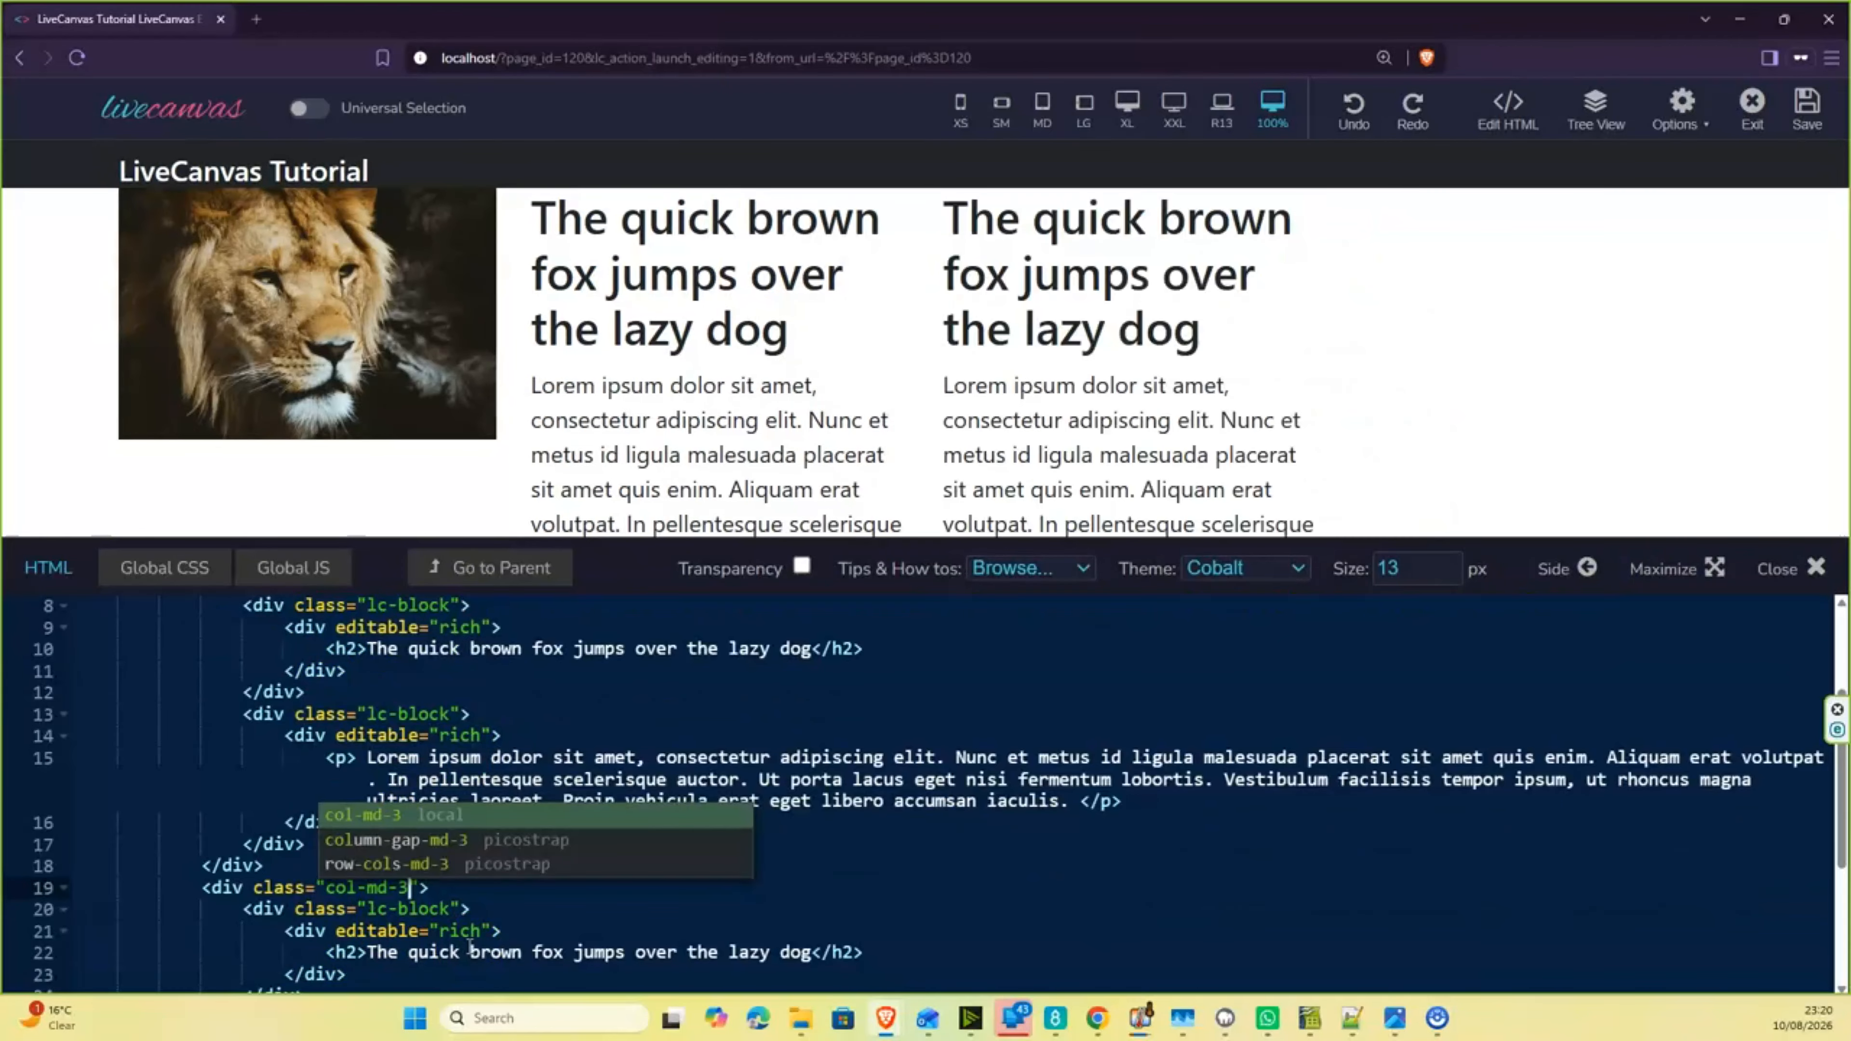
key("Escape")
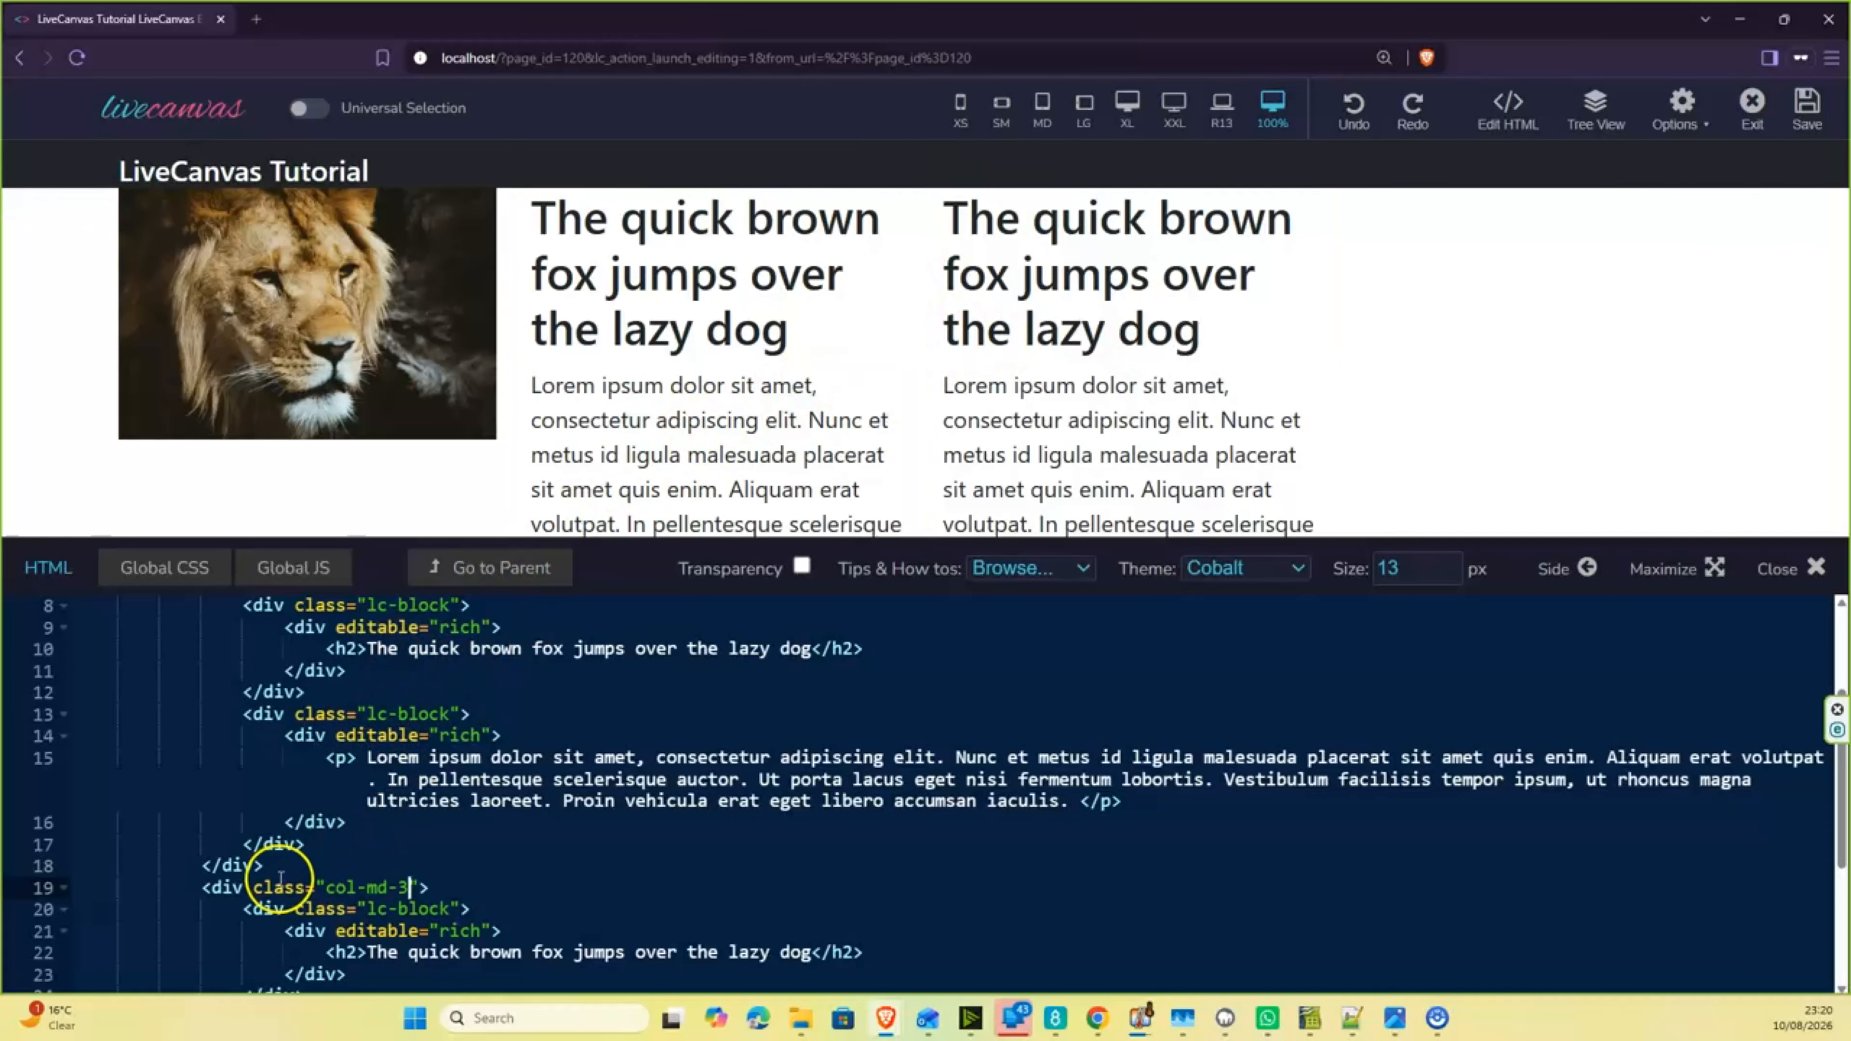
- Insert a new div with class col-md-3 between the first text column and the last column in the HTML
left_click(266, 865)
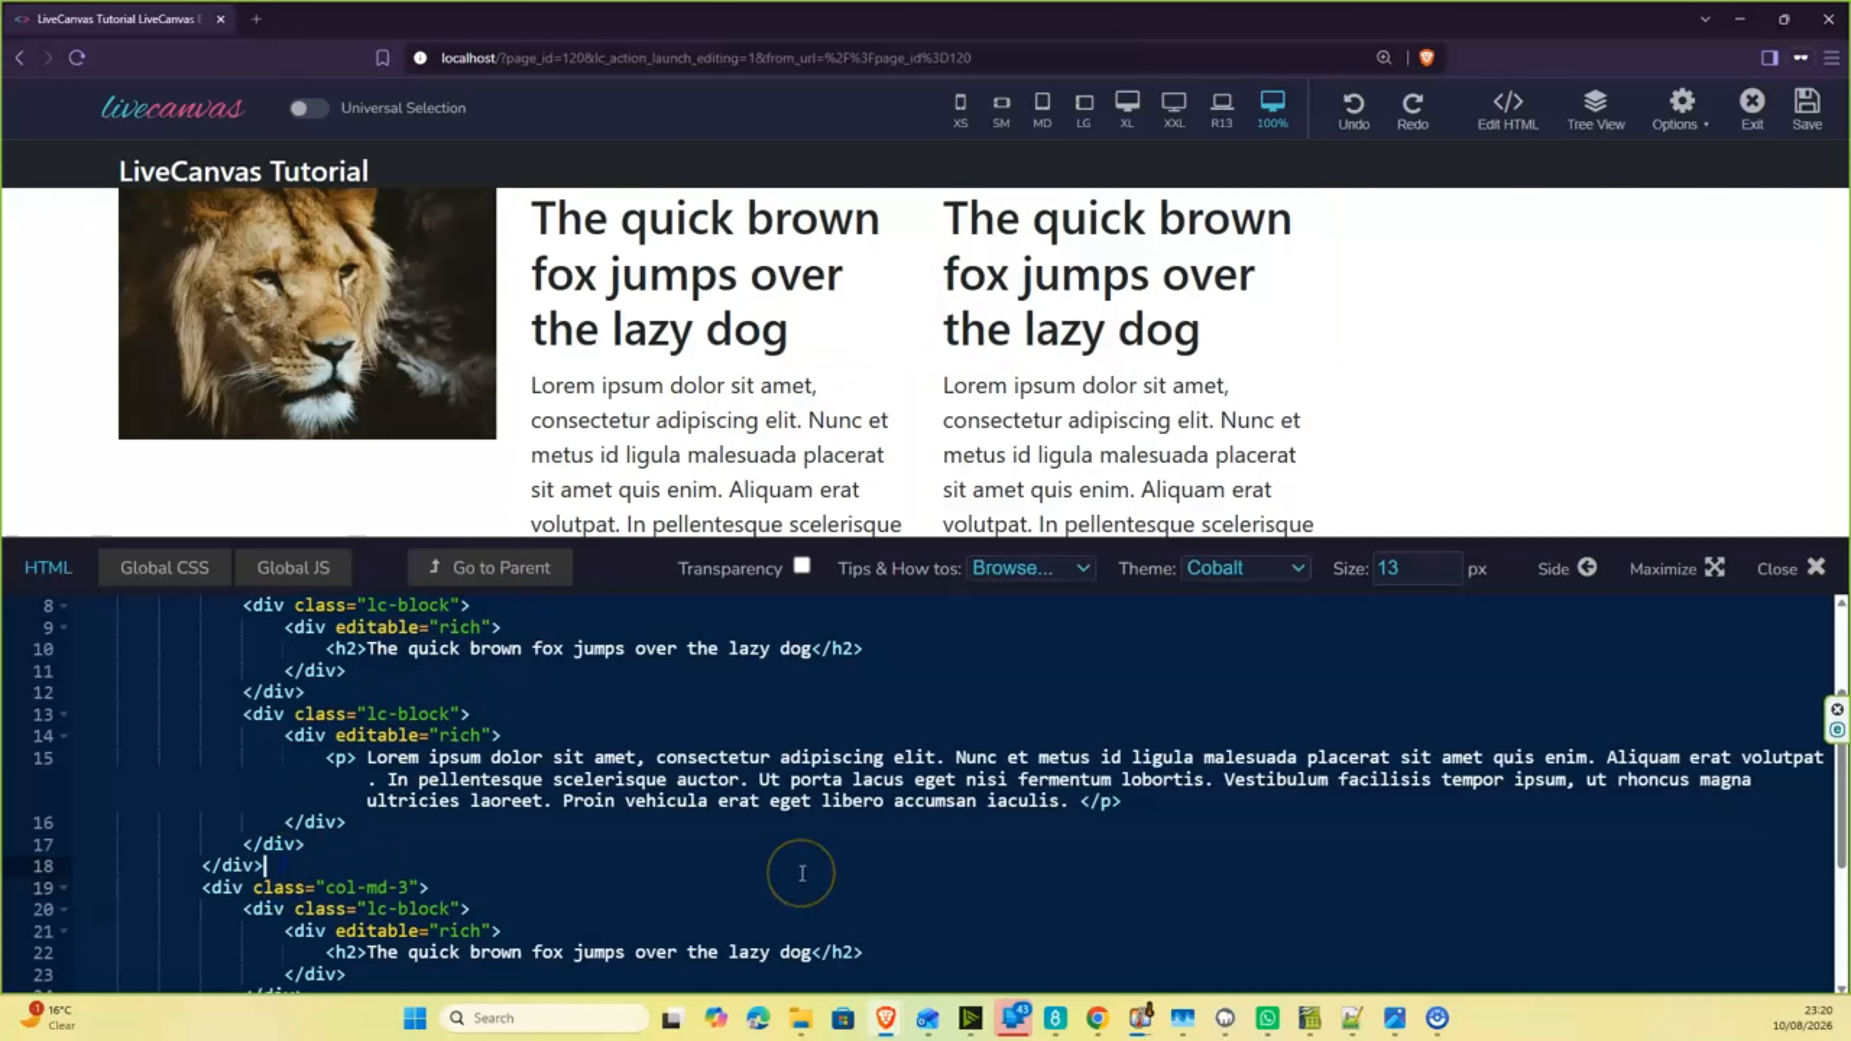
key("Return")
scroll(712, 733, "down", 4)
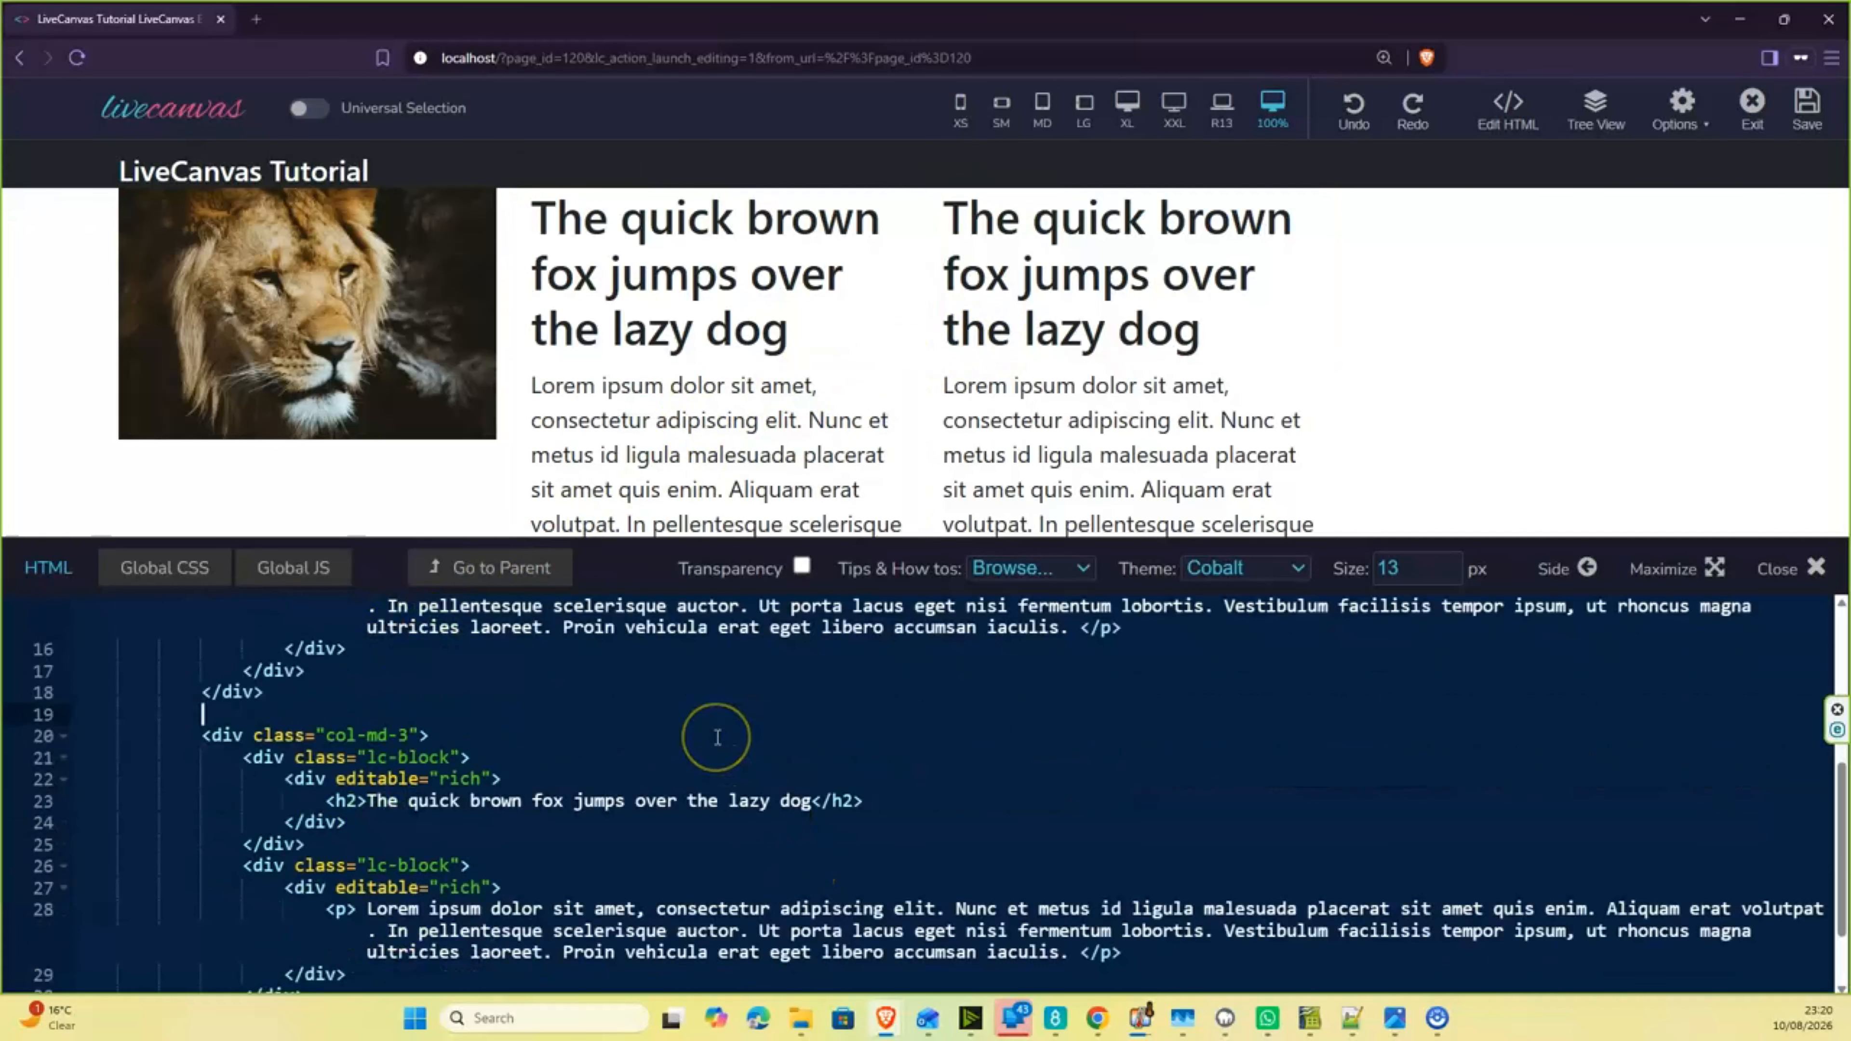
type("<")
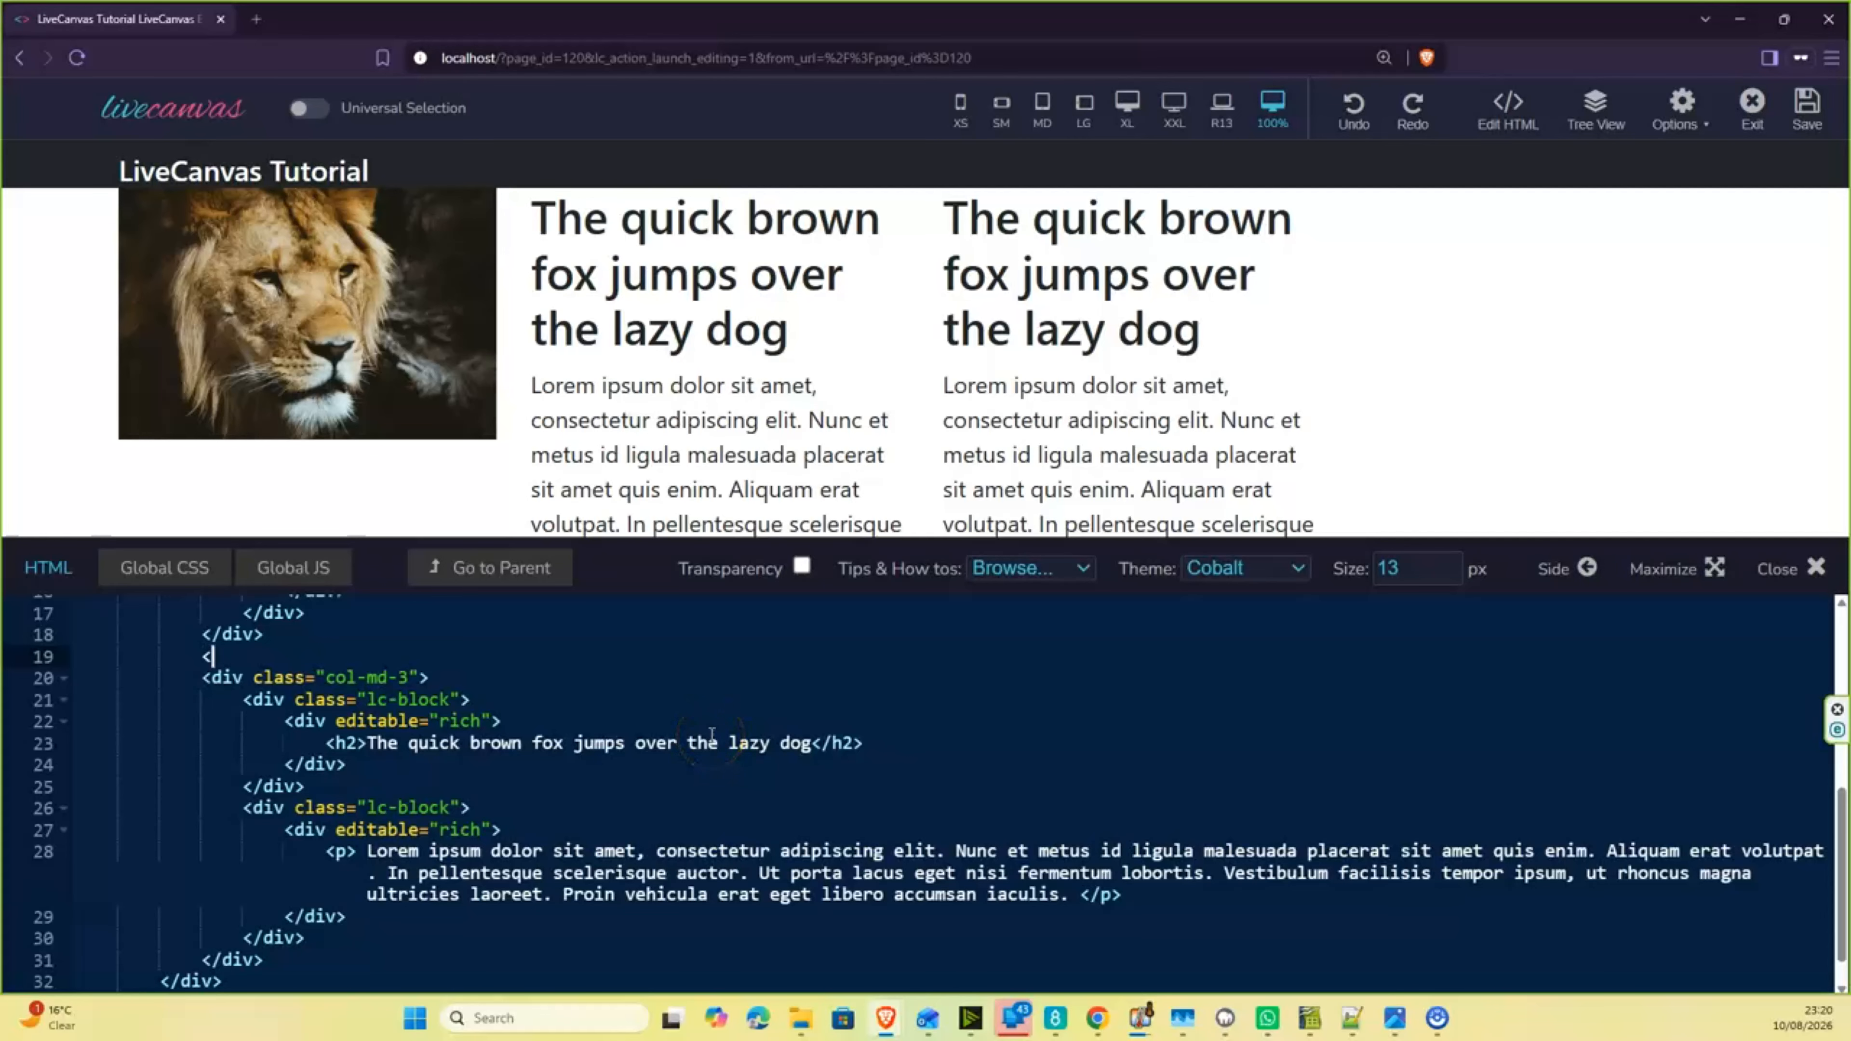
type("div cl")
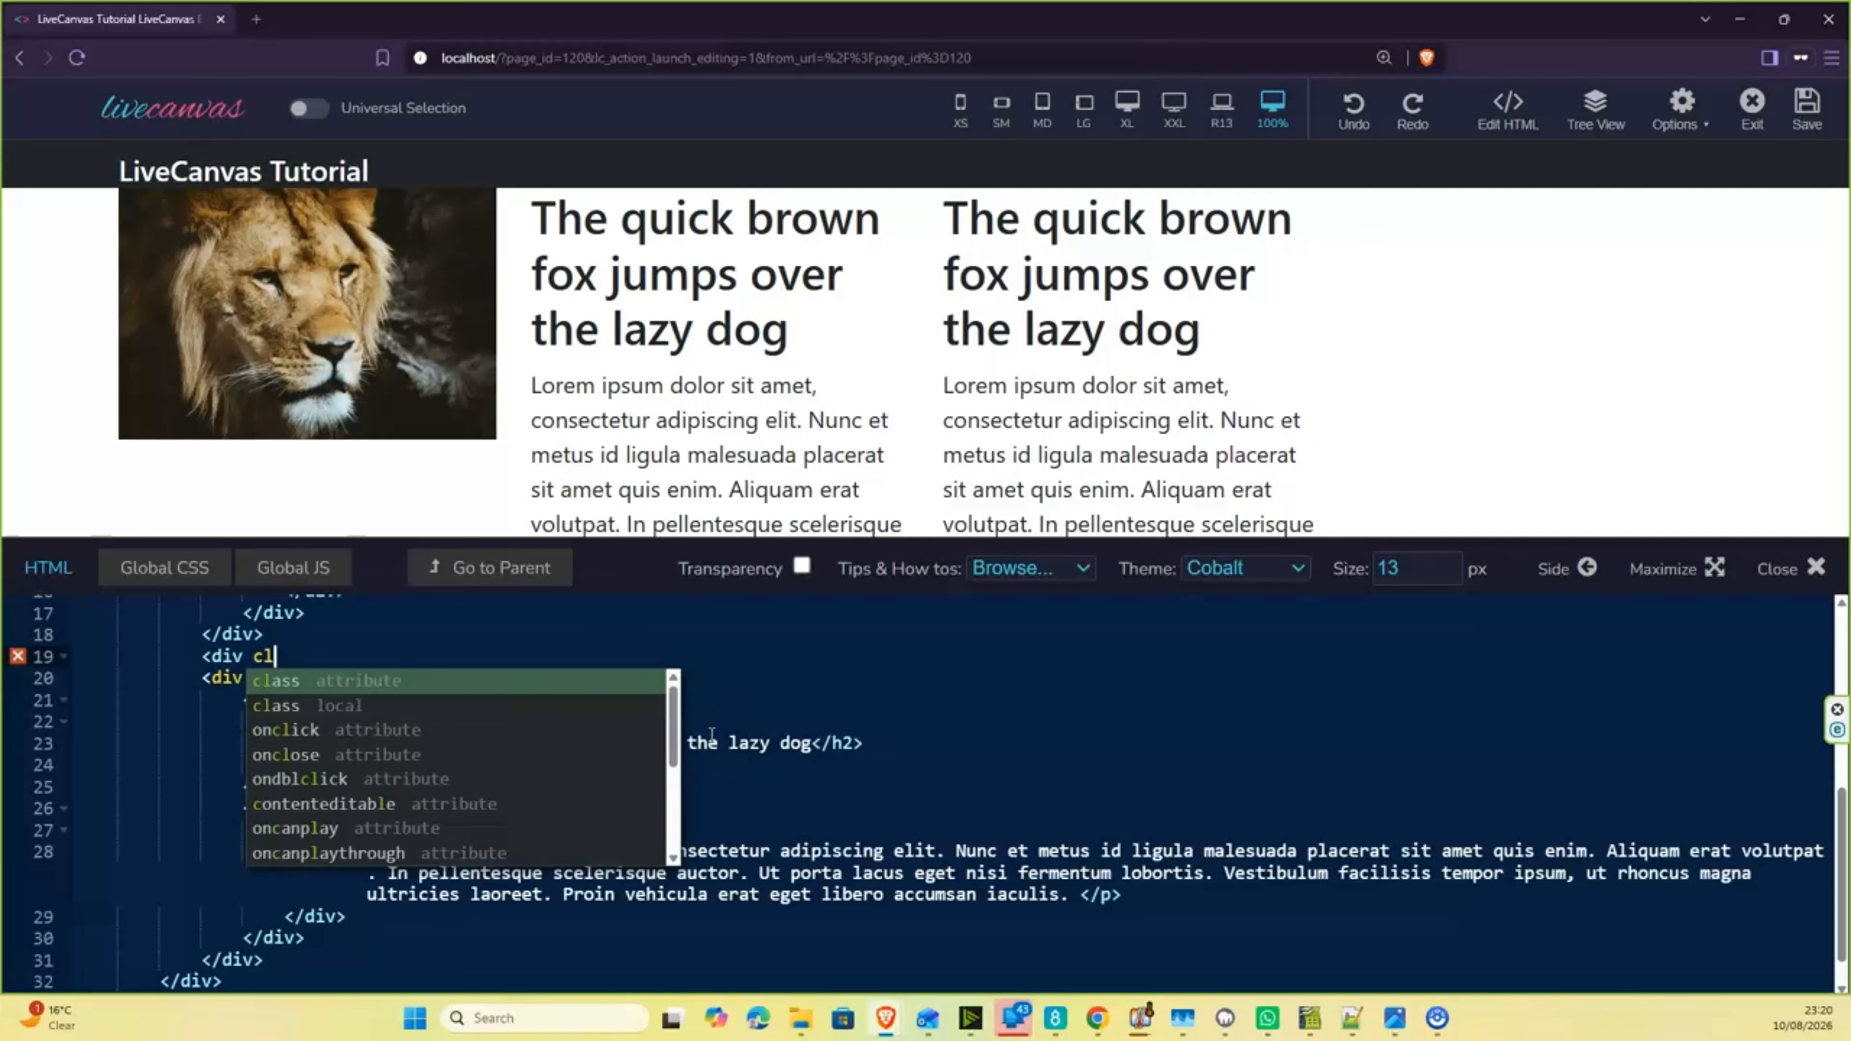
type("ass=")
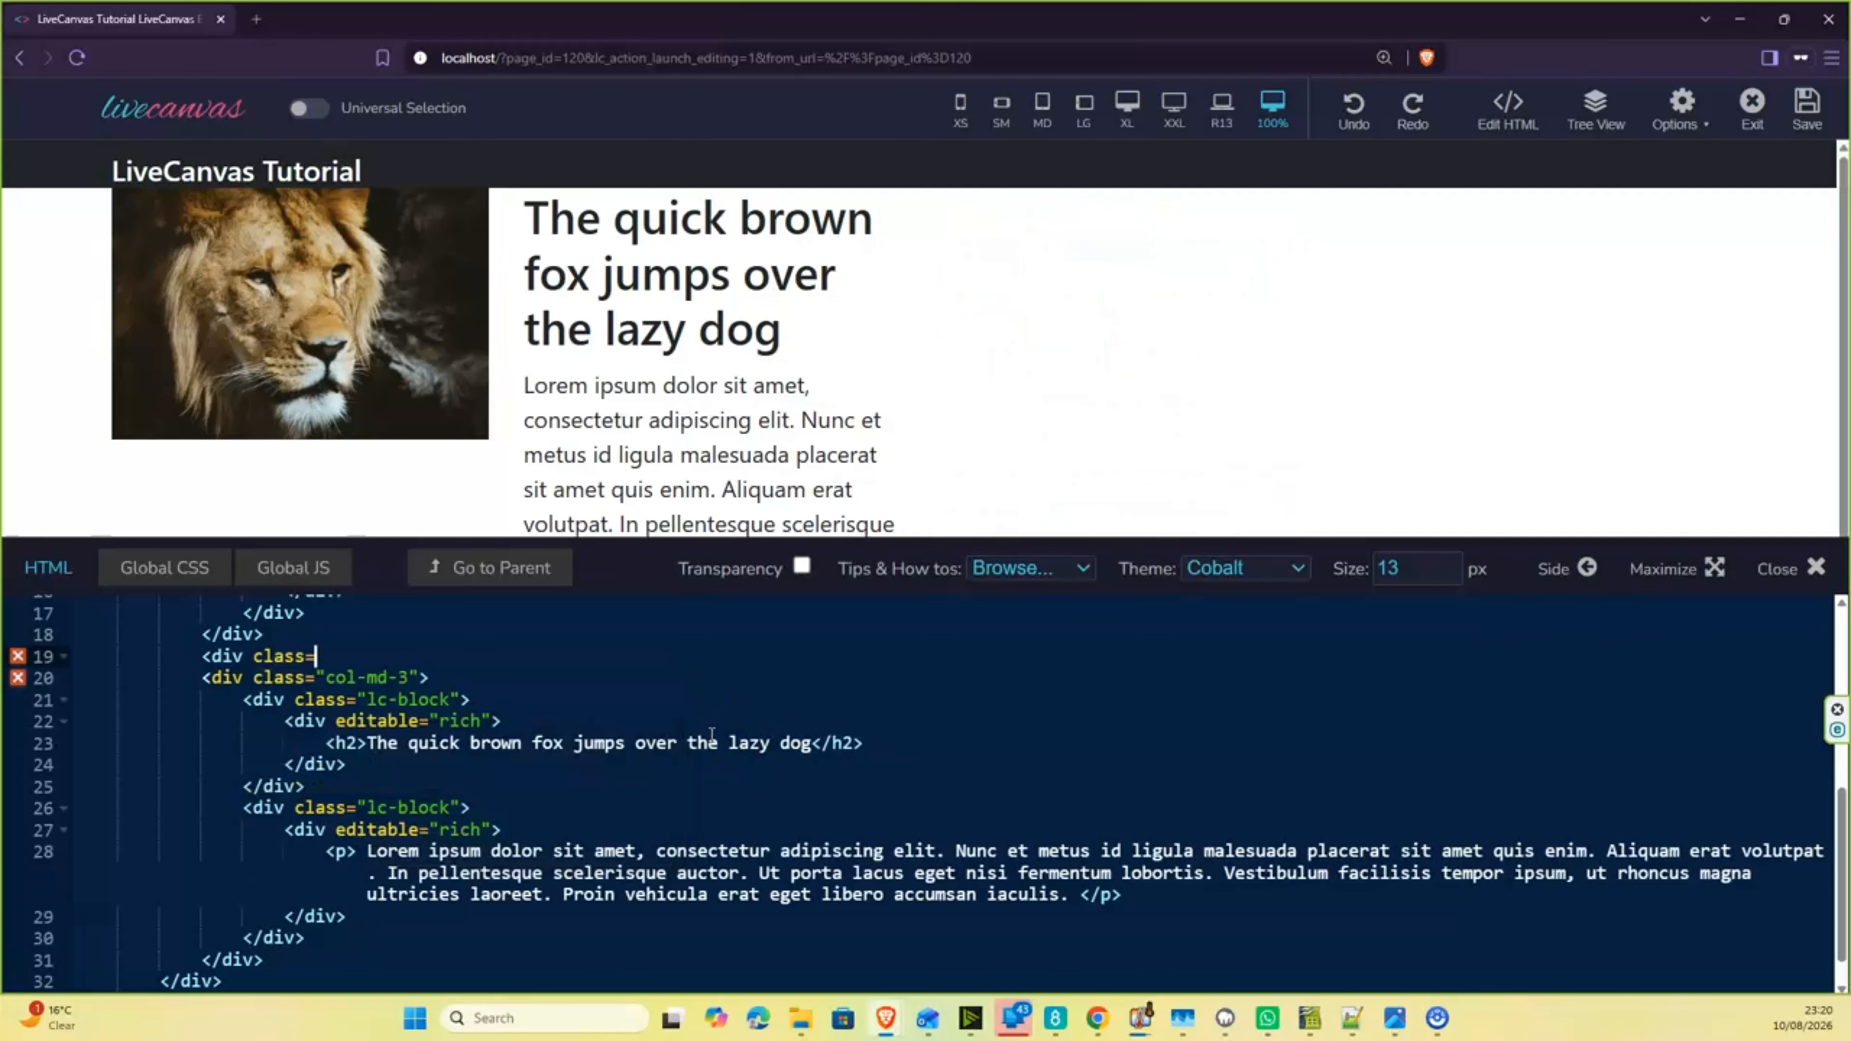
type("\"col-")
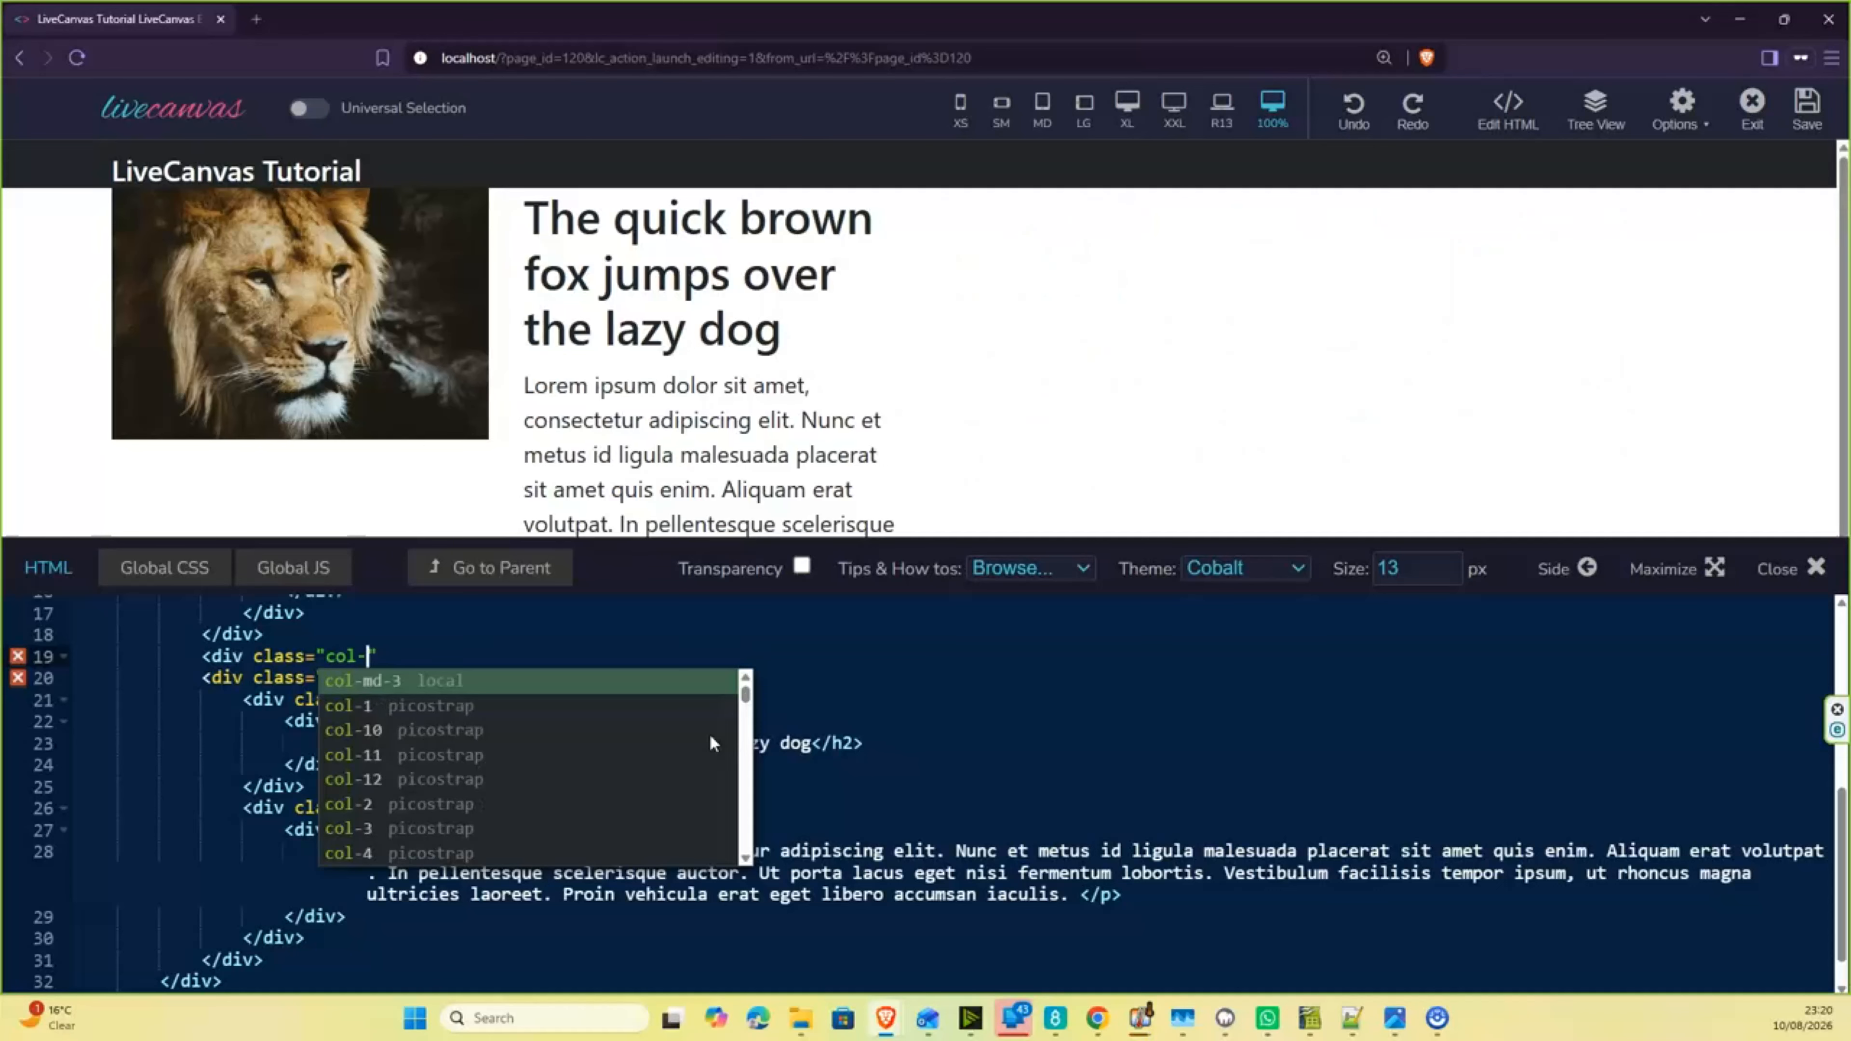
left_click(406, 683)
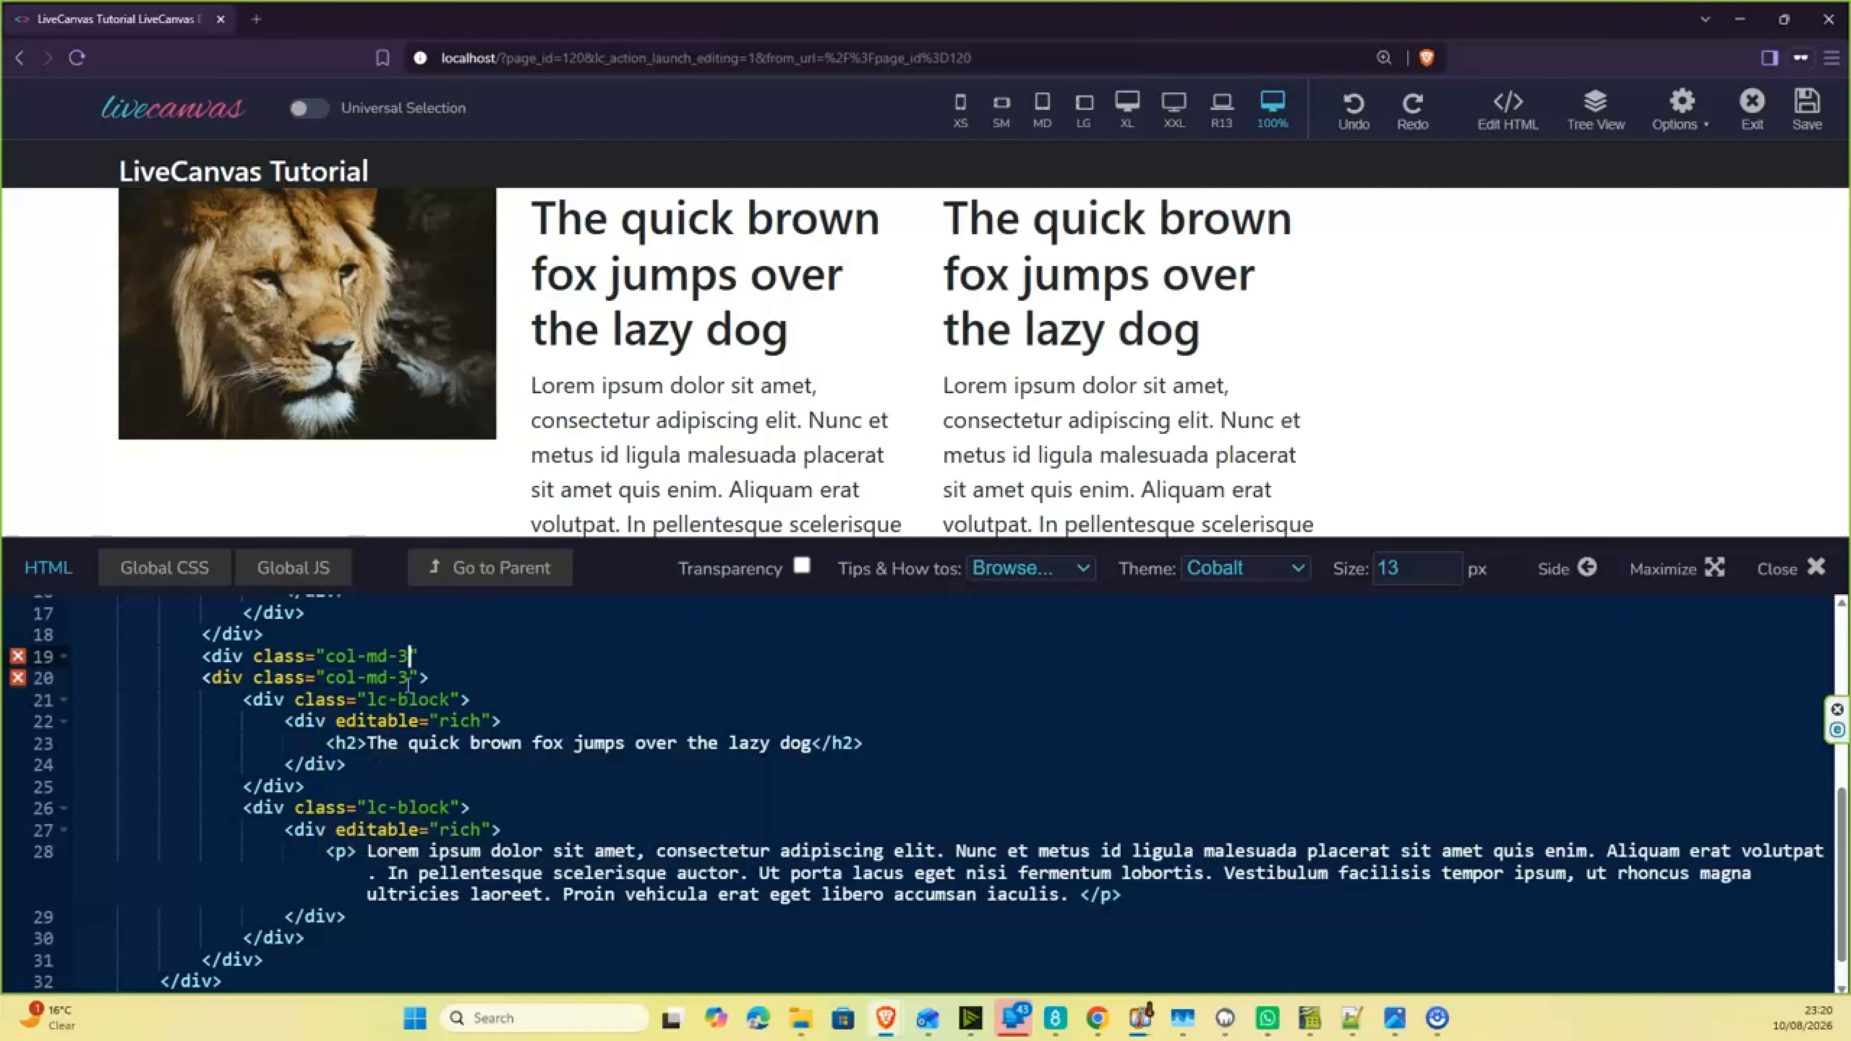
left_click(433, 653)
left_click(428, 655)
type("></div>")
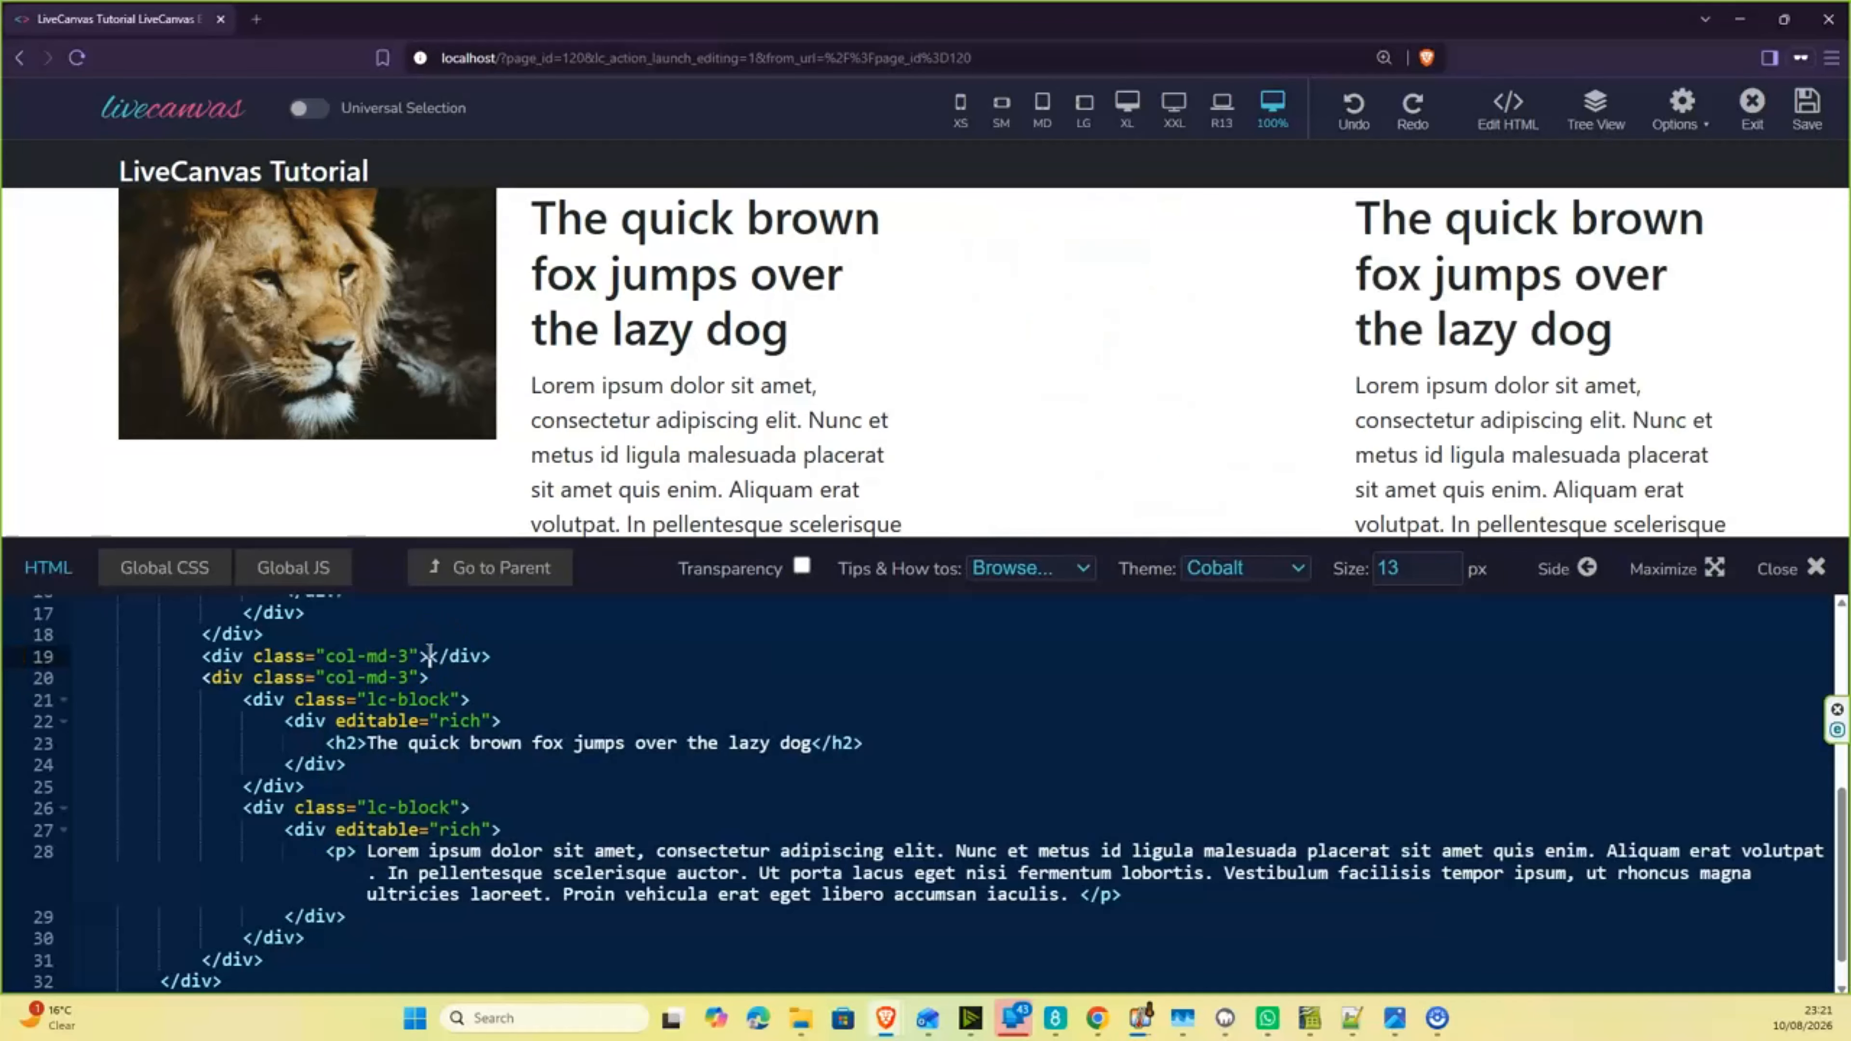
- Nest an empty div with class lc-block inside the new col-md-3 column and close the HTML editor
key("Return")
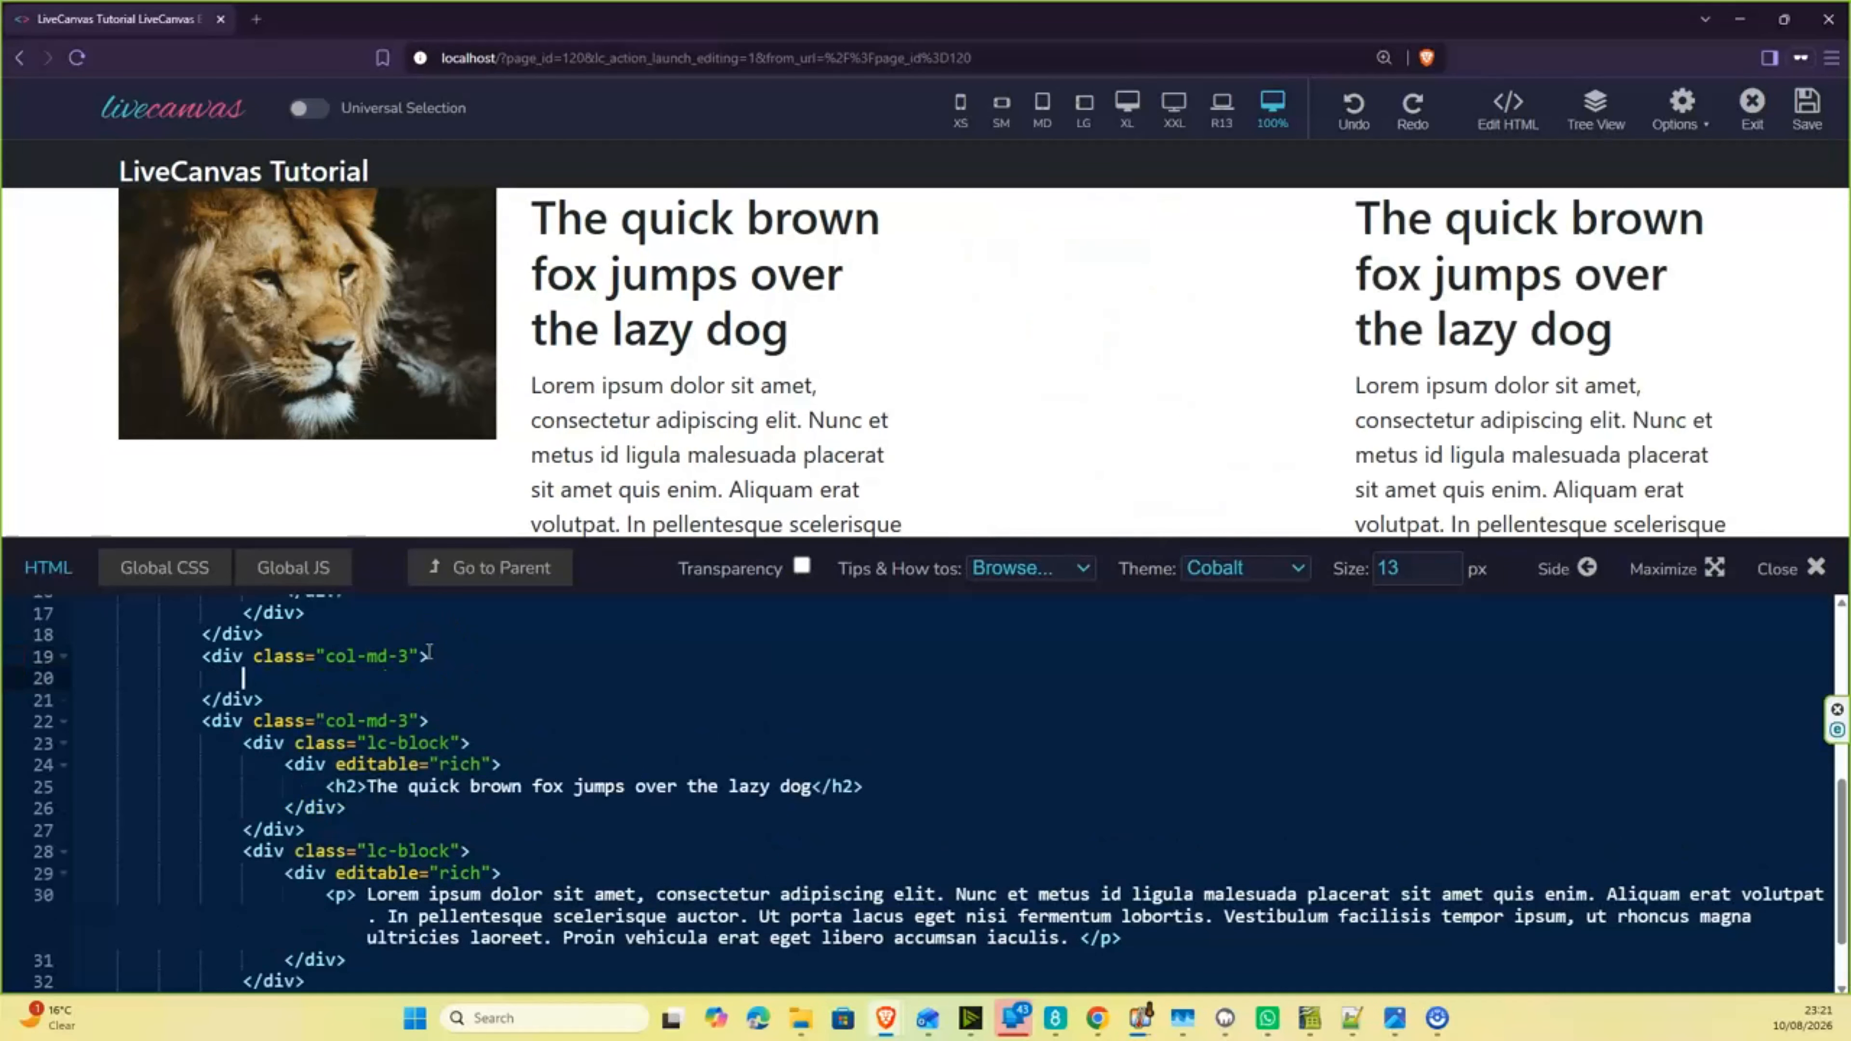
type("<div")
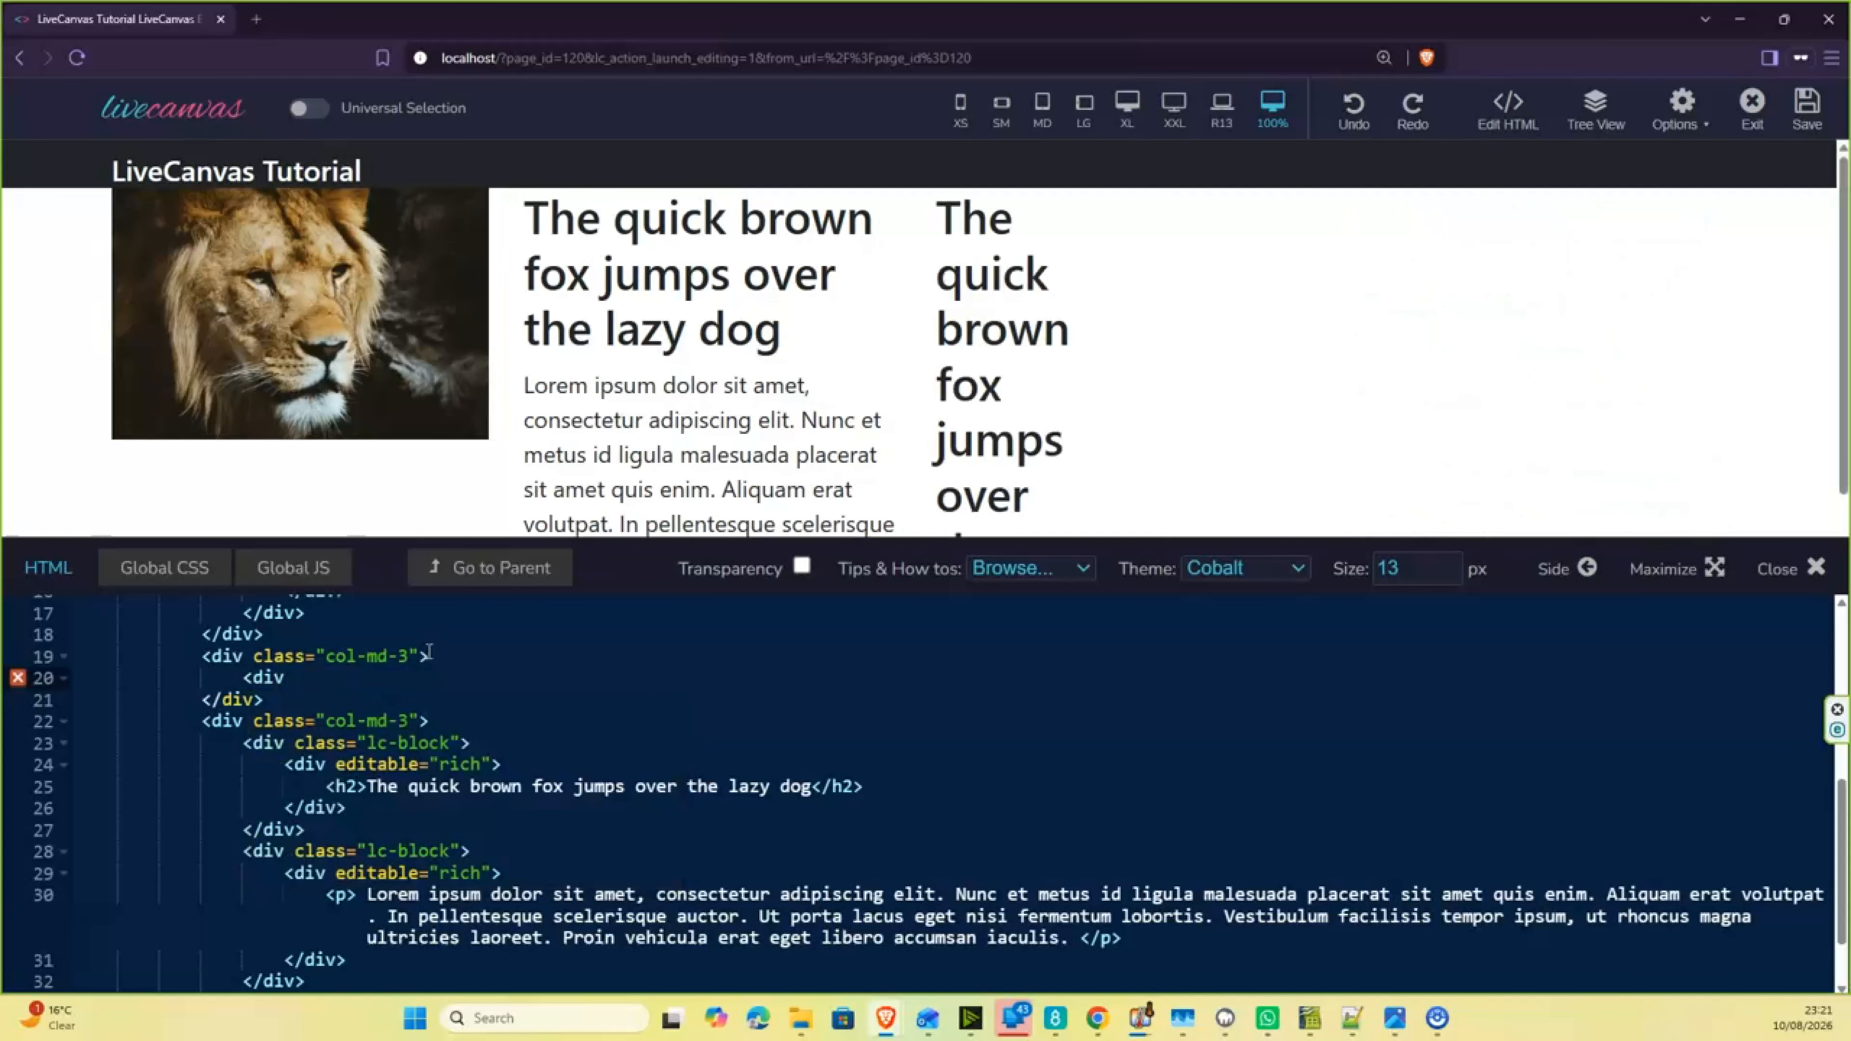
type(" class=\"lc")
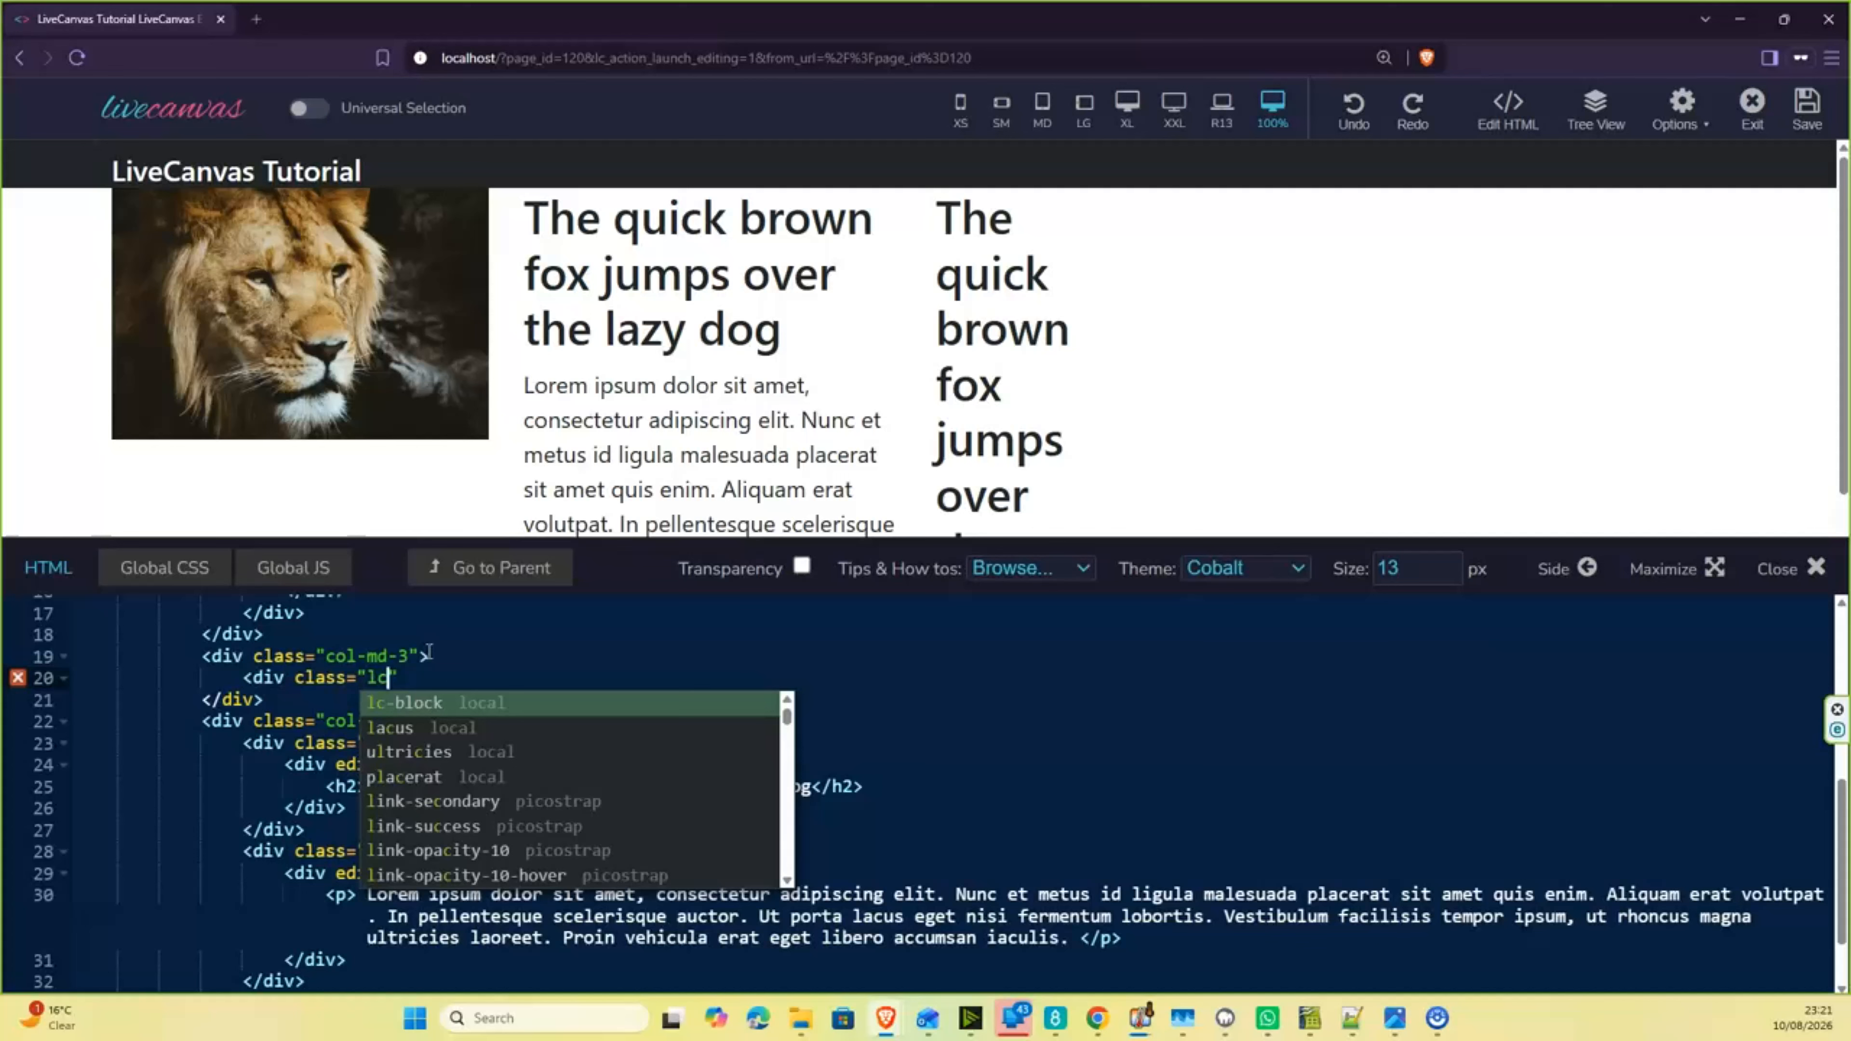
key("Return")
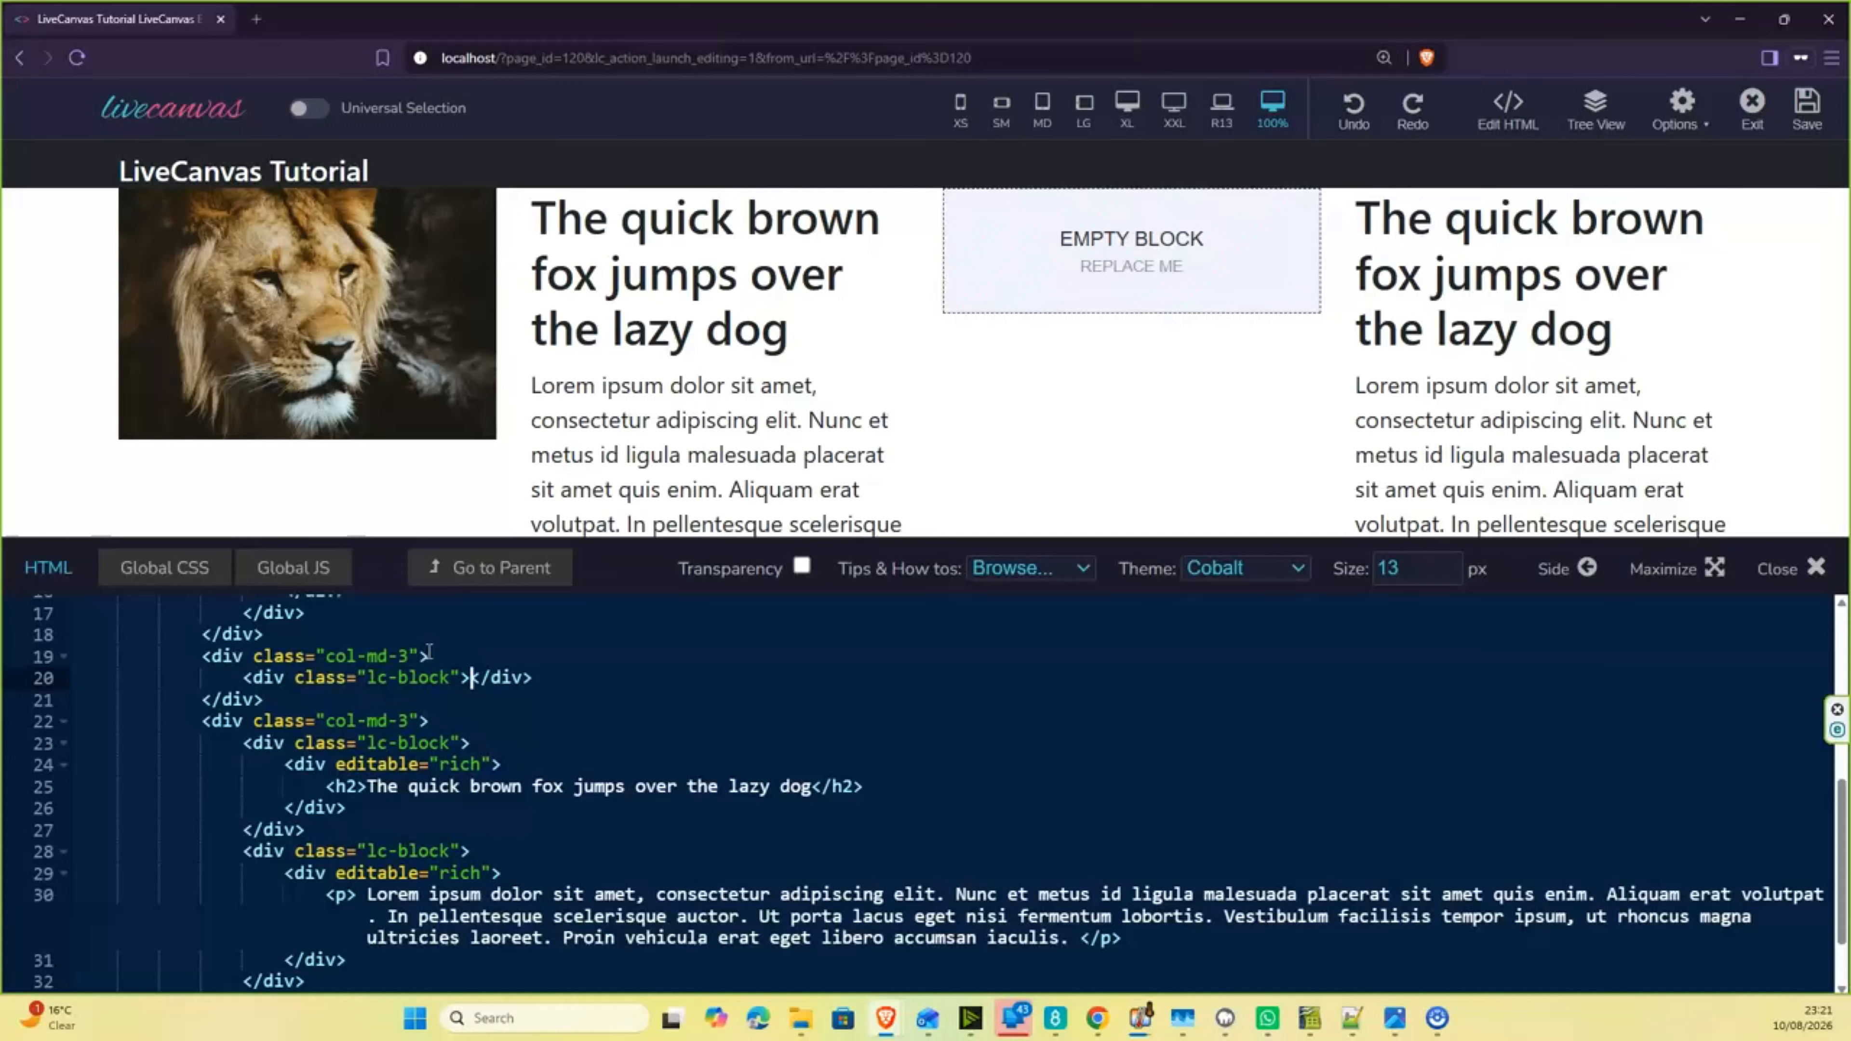
key("Escape")
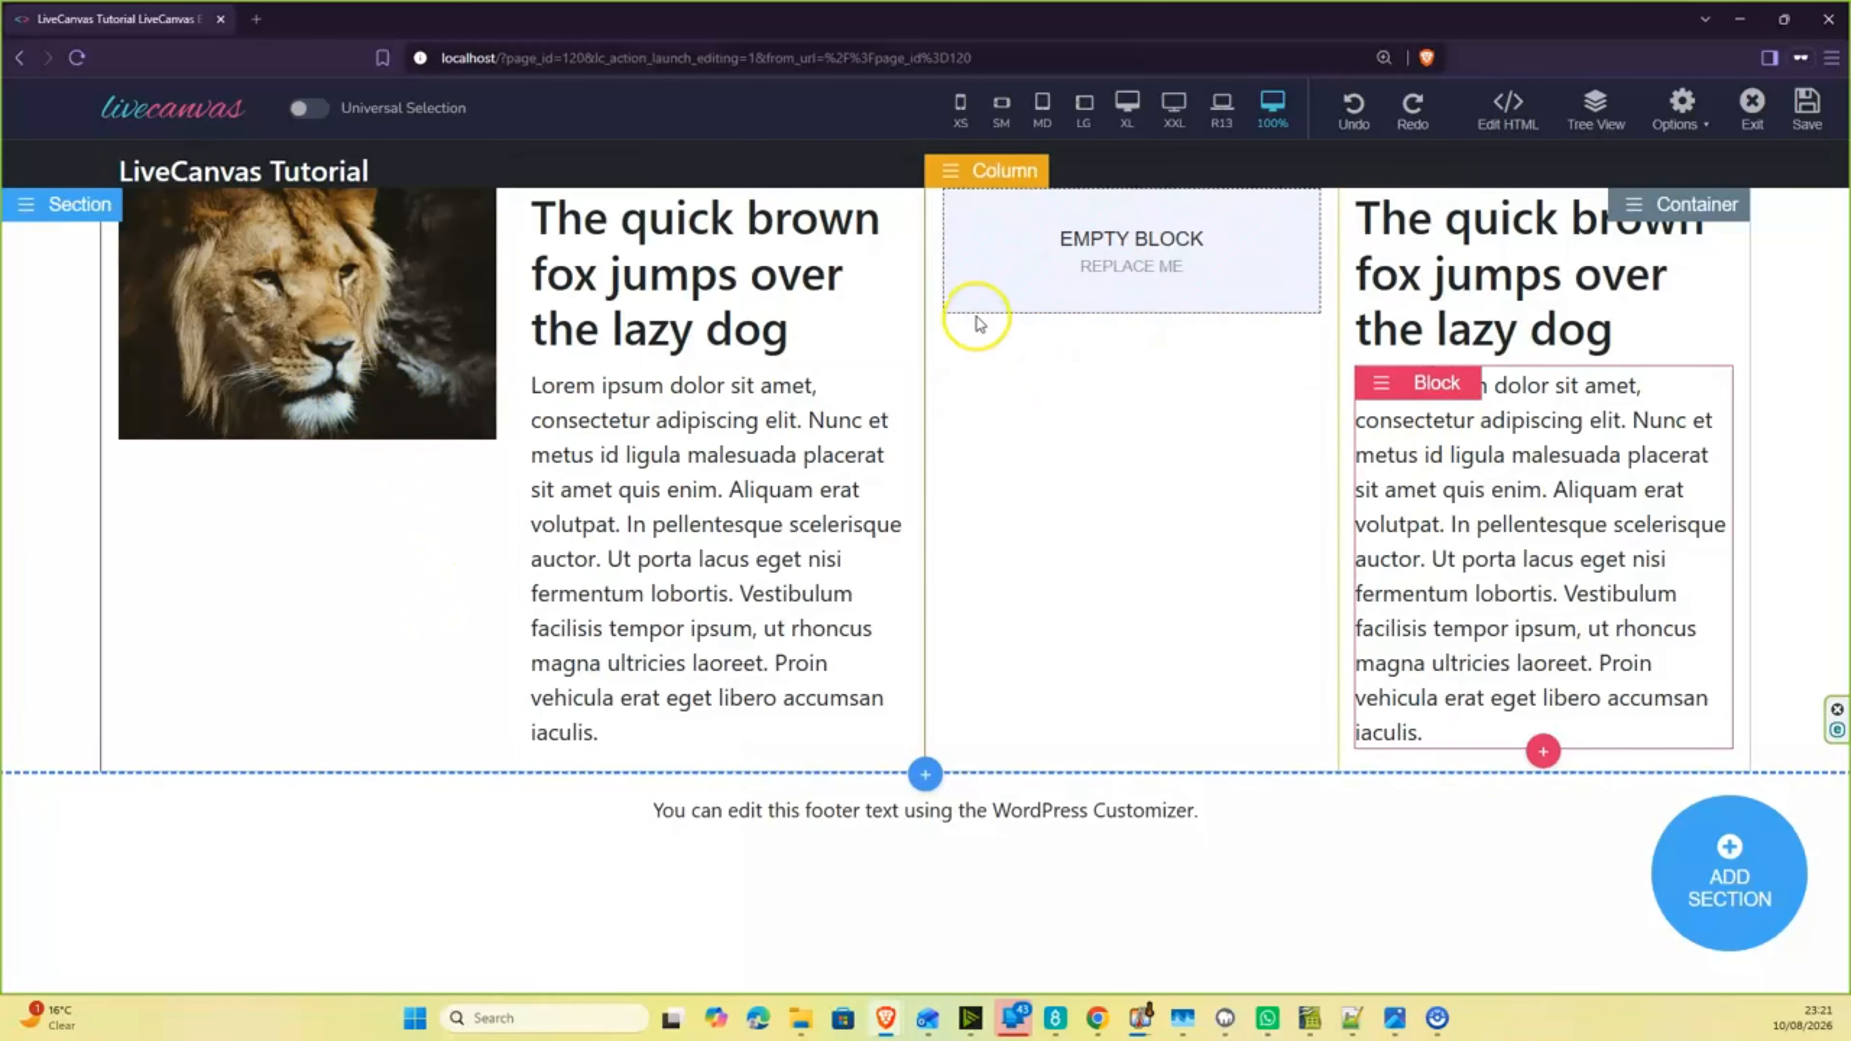
- Replace the empty block in the third column with an Image block and close the block list
left_click(1084, 260)
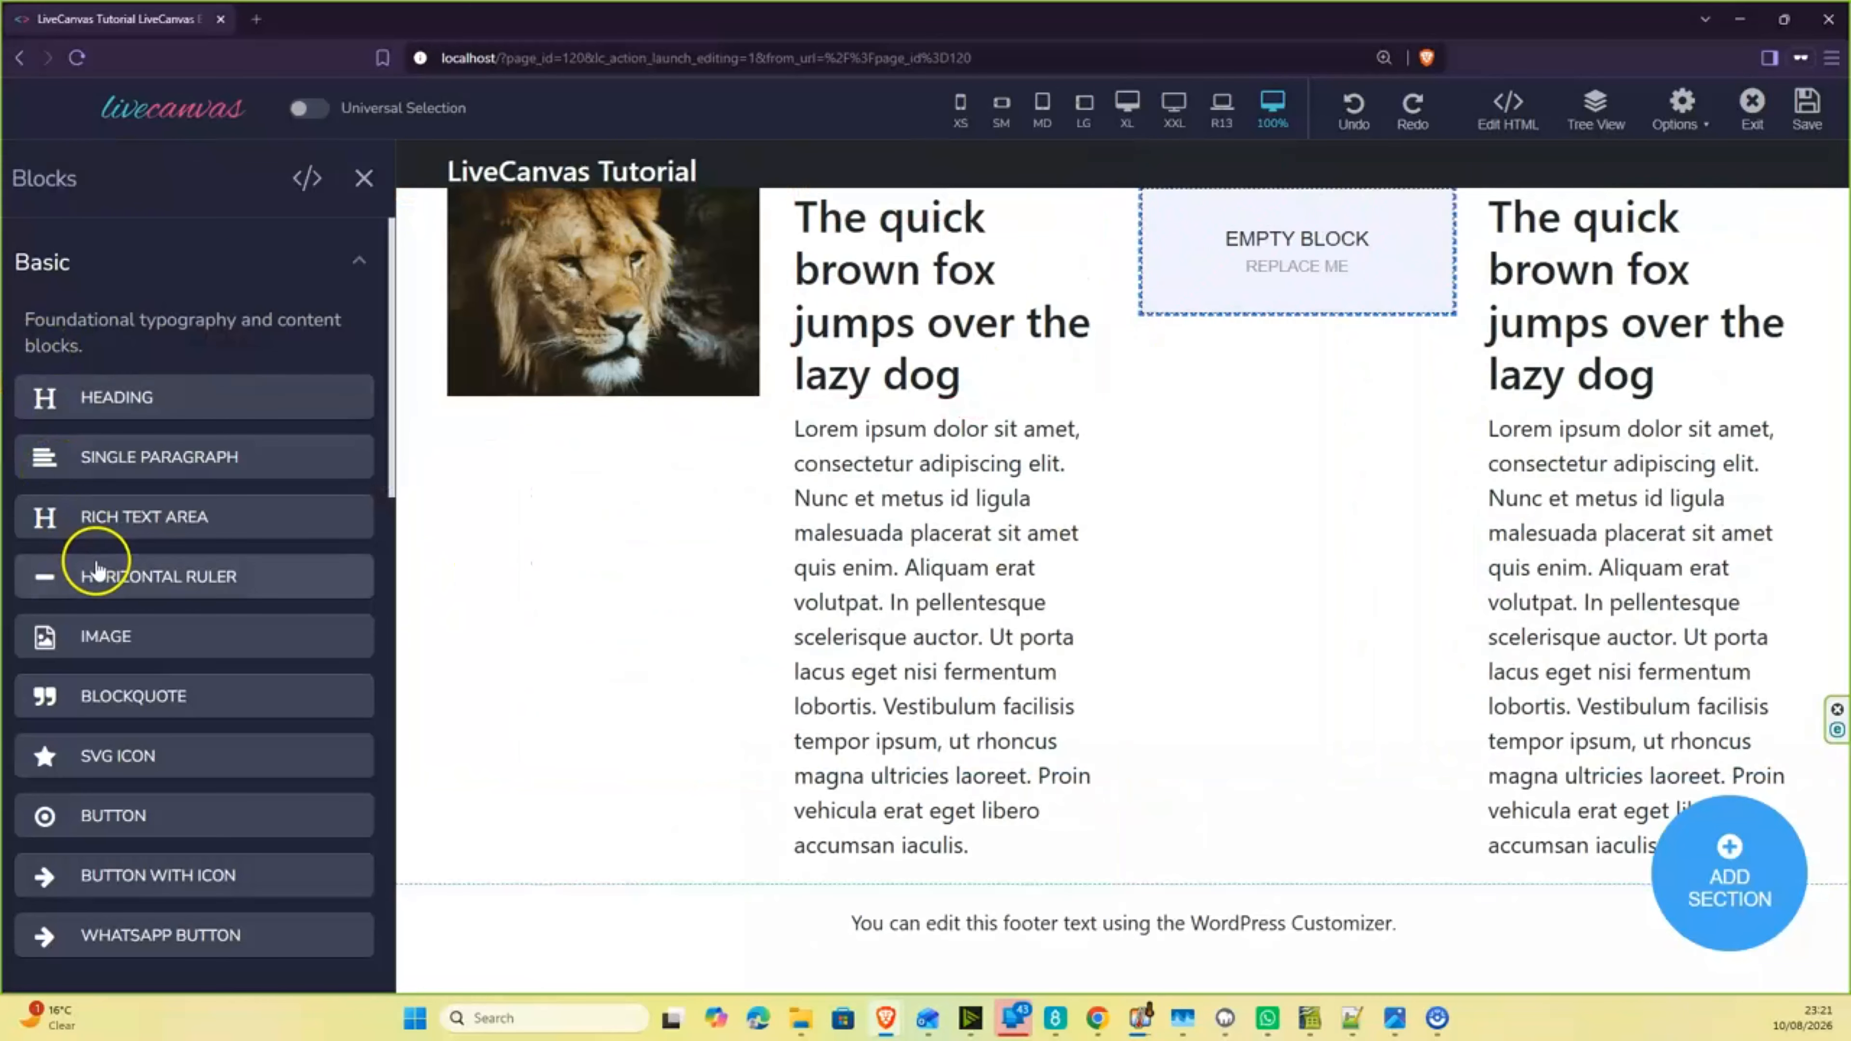
left_click(124, 643)
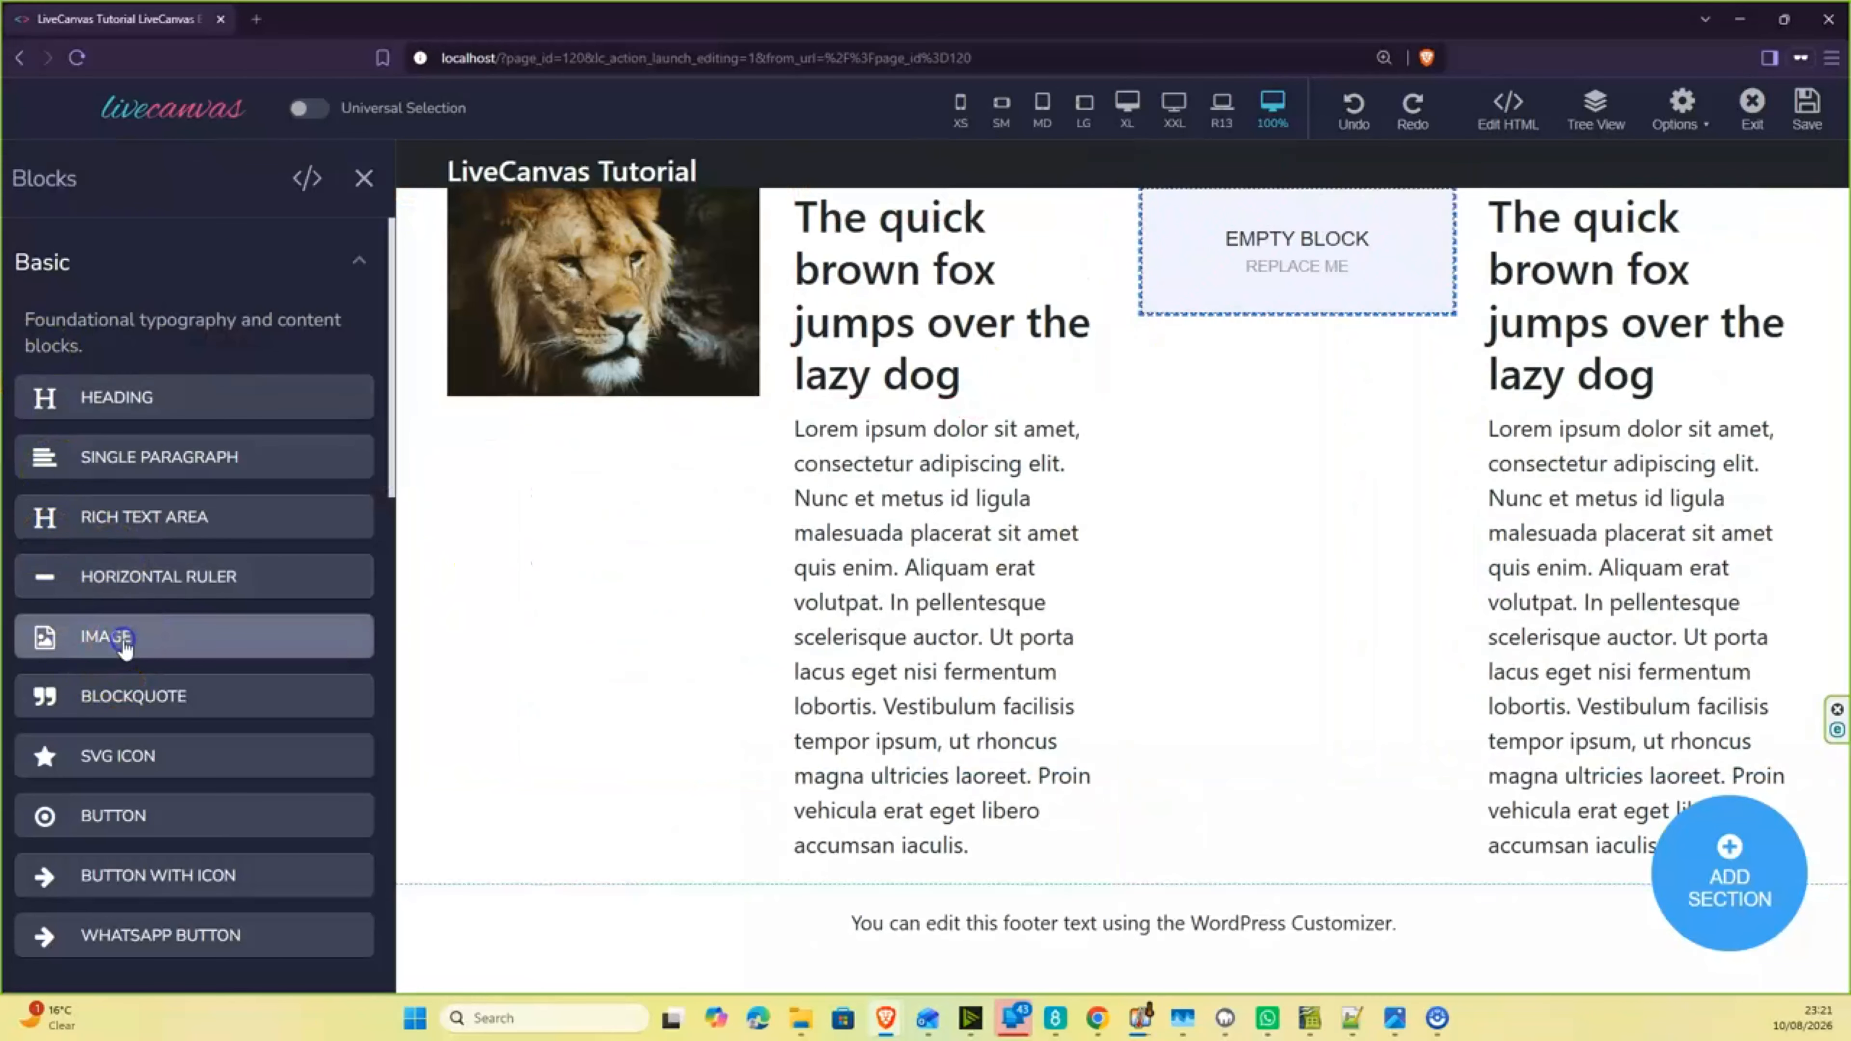
left_click(363, 179)
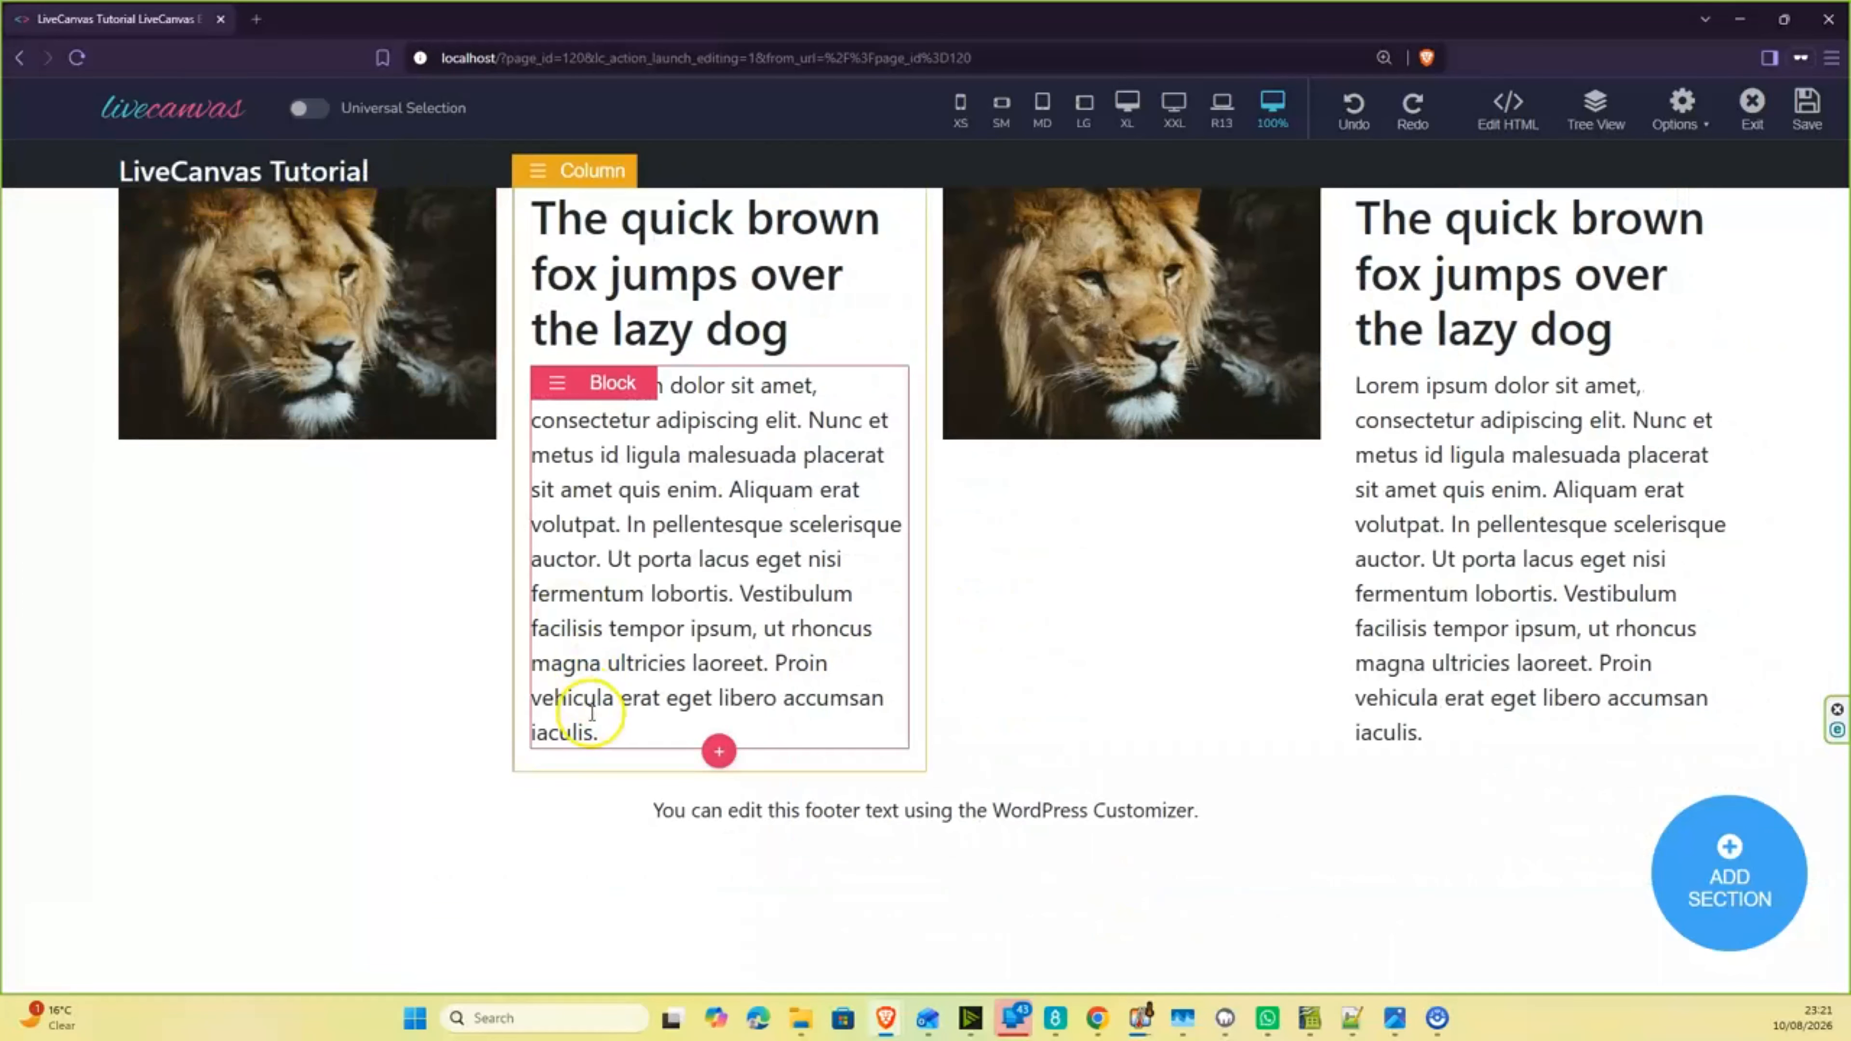
- Preview the four-column layout at the R13, XXL, XL, LG, MD, SM and XS sizes, and return to 100%
key("ctrl+minus")
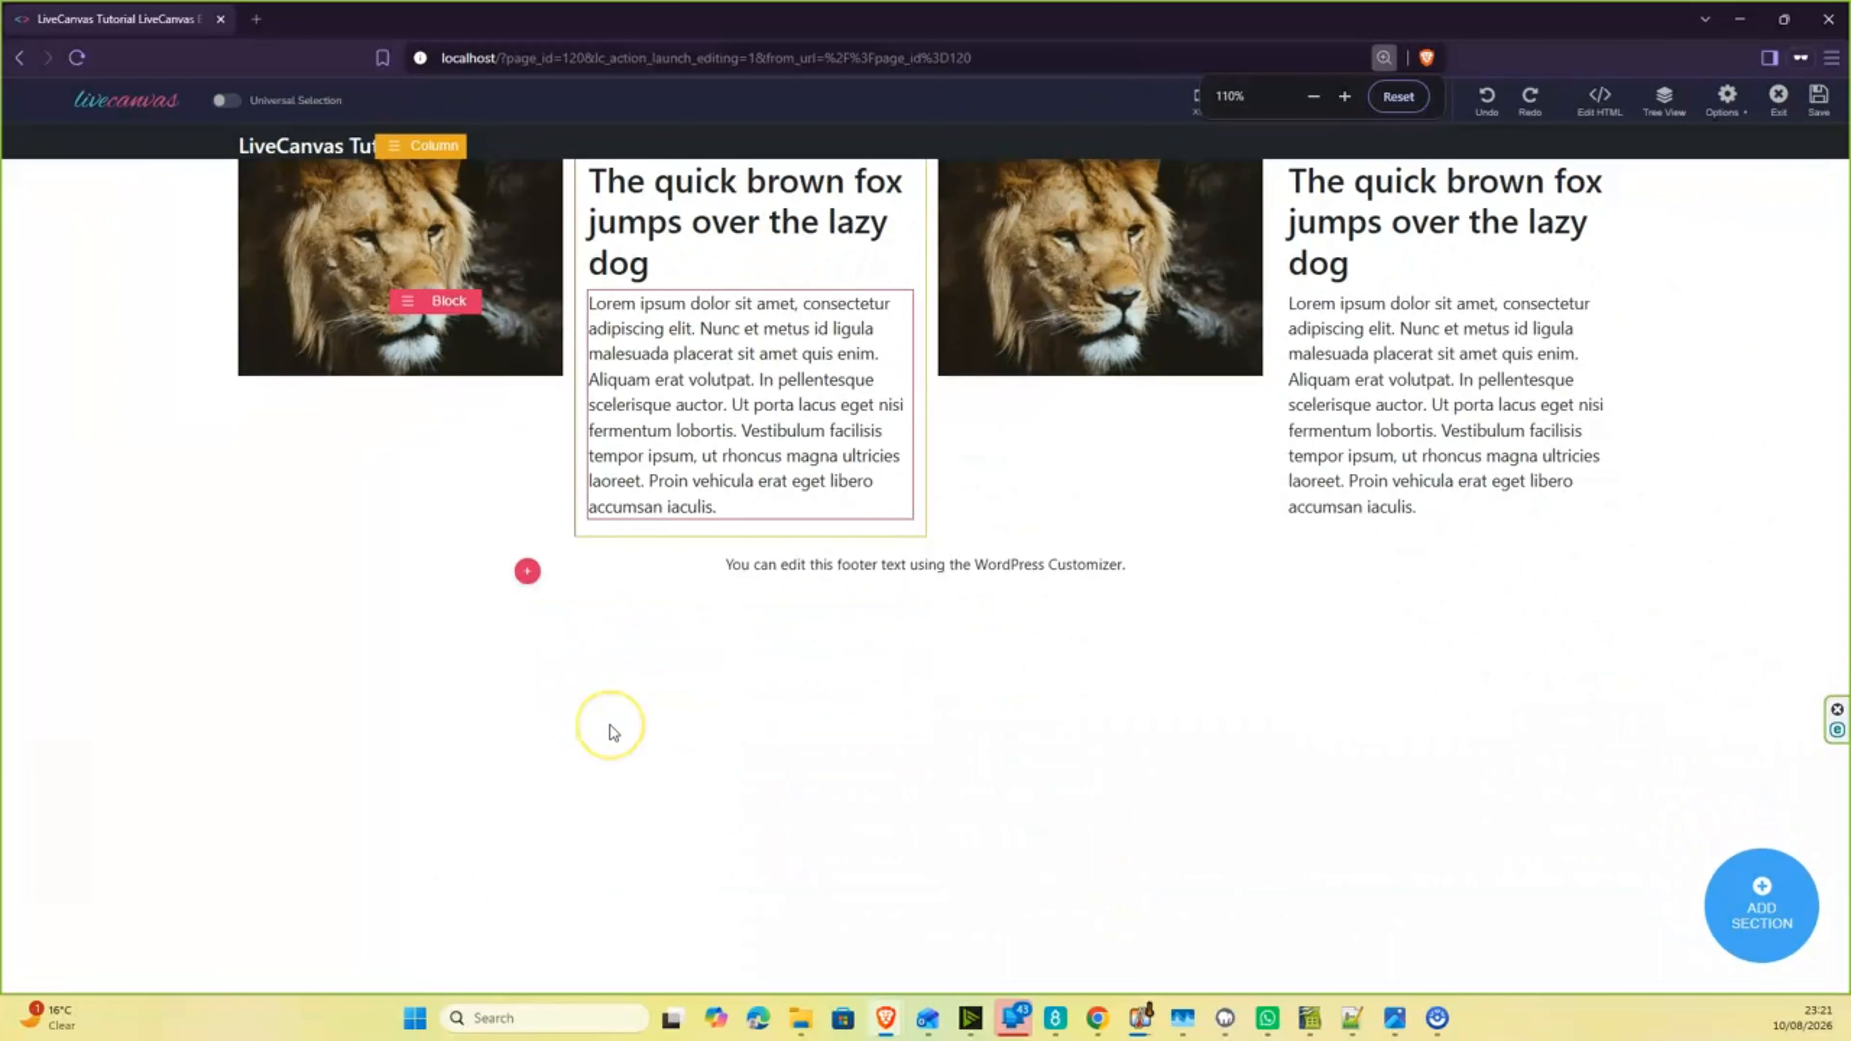
key("ctrl+minus")
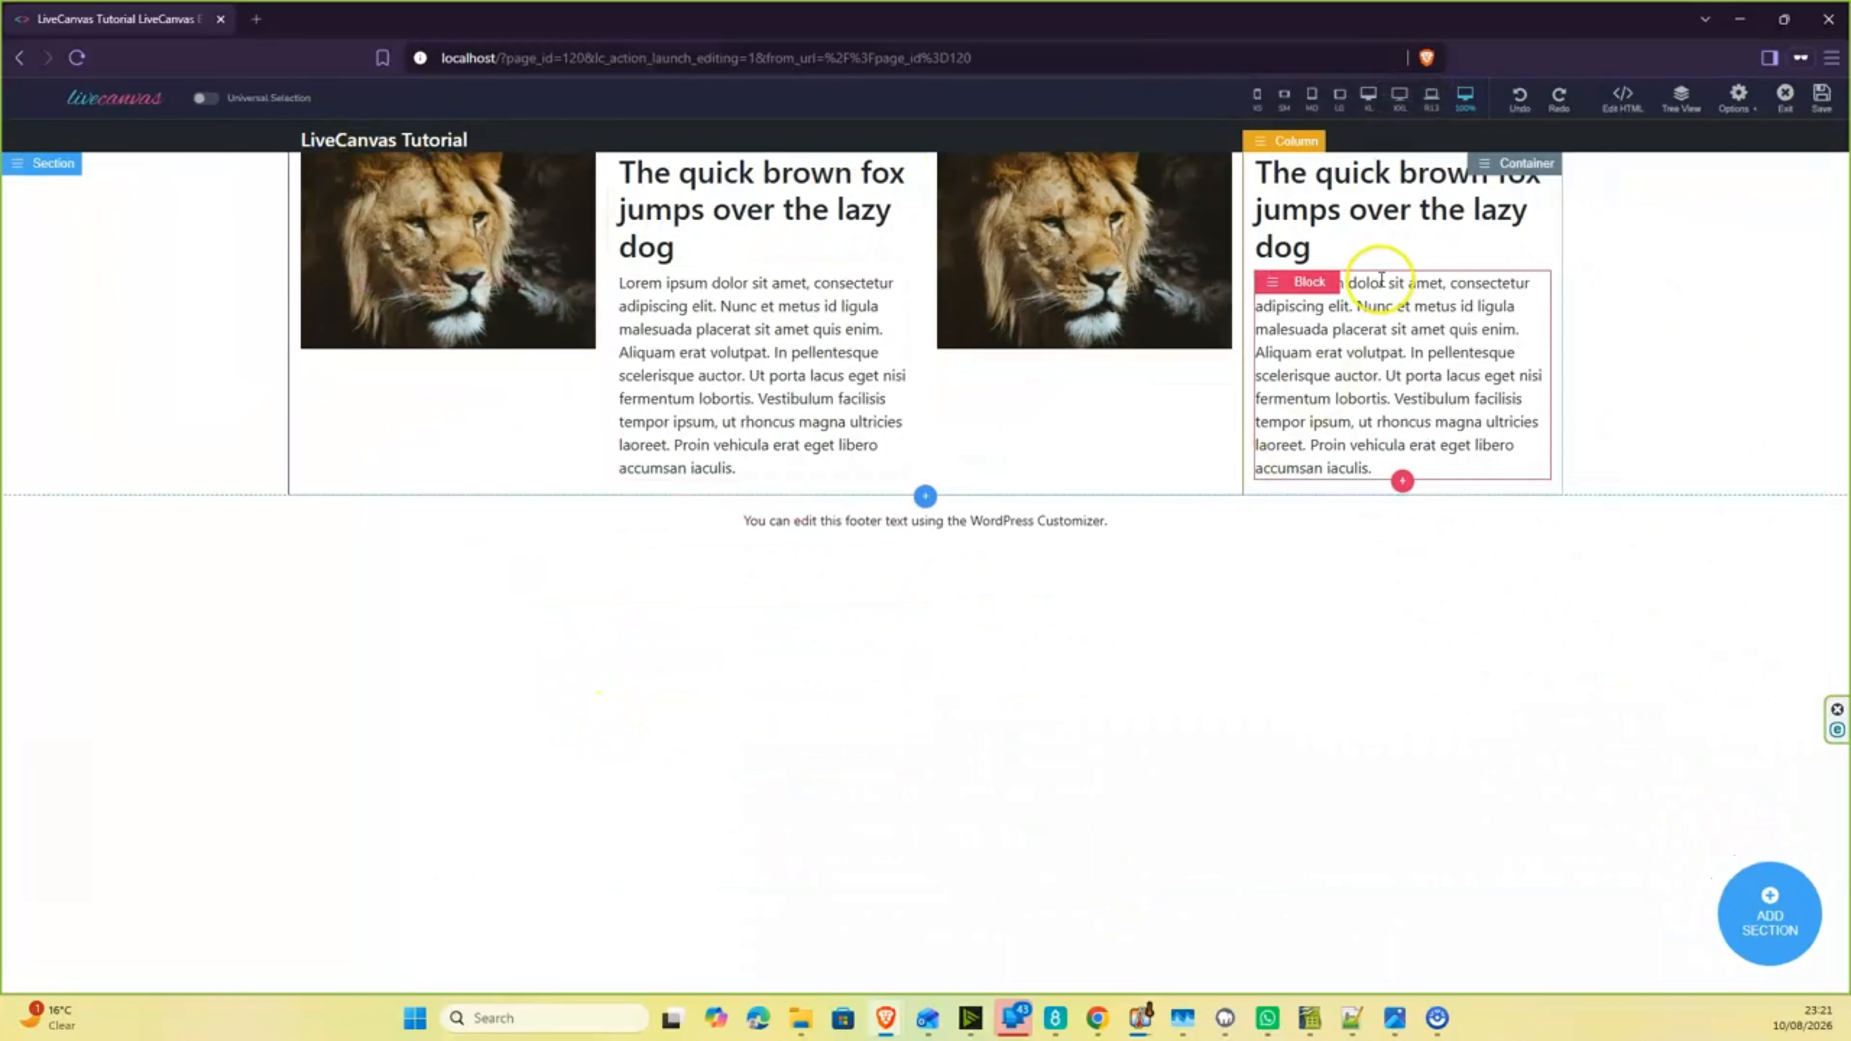
left_click(1432, 102)
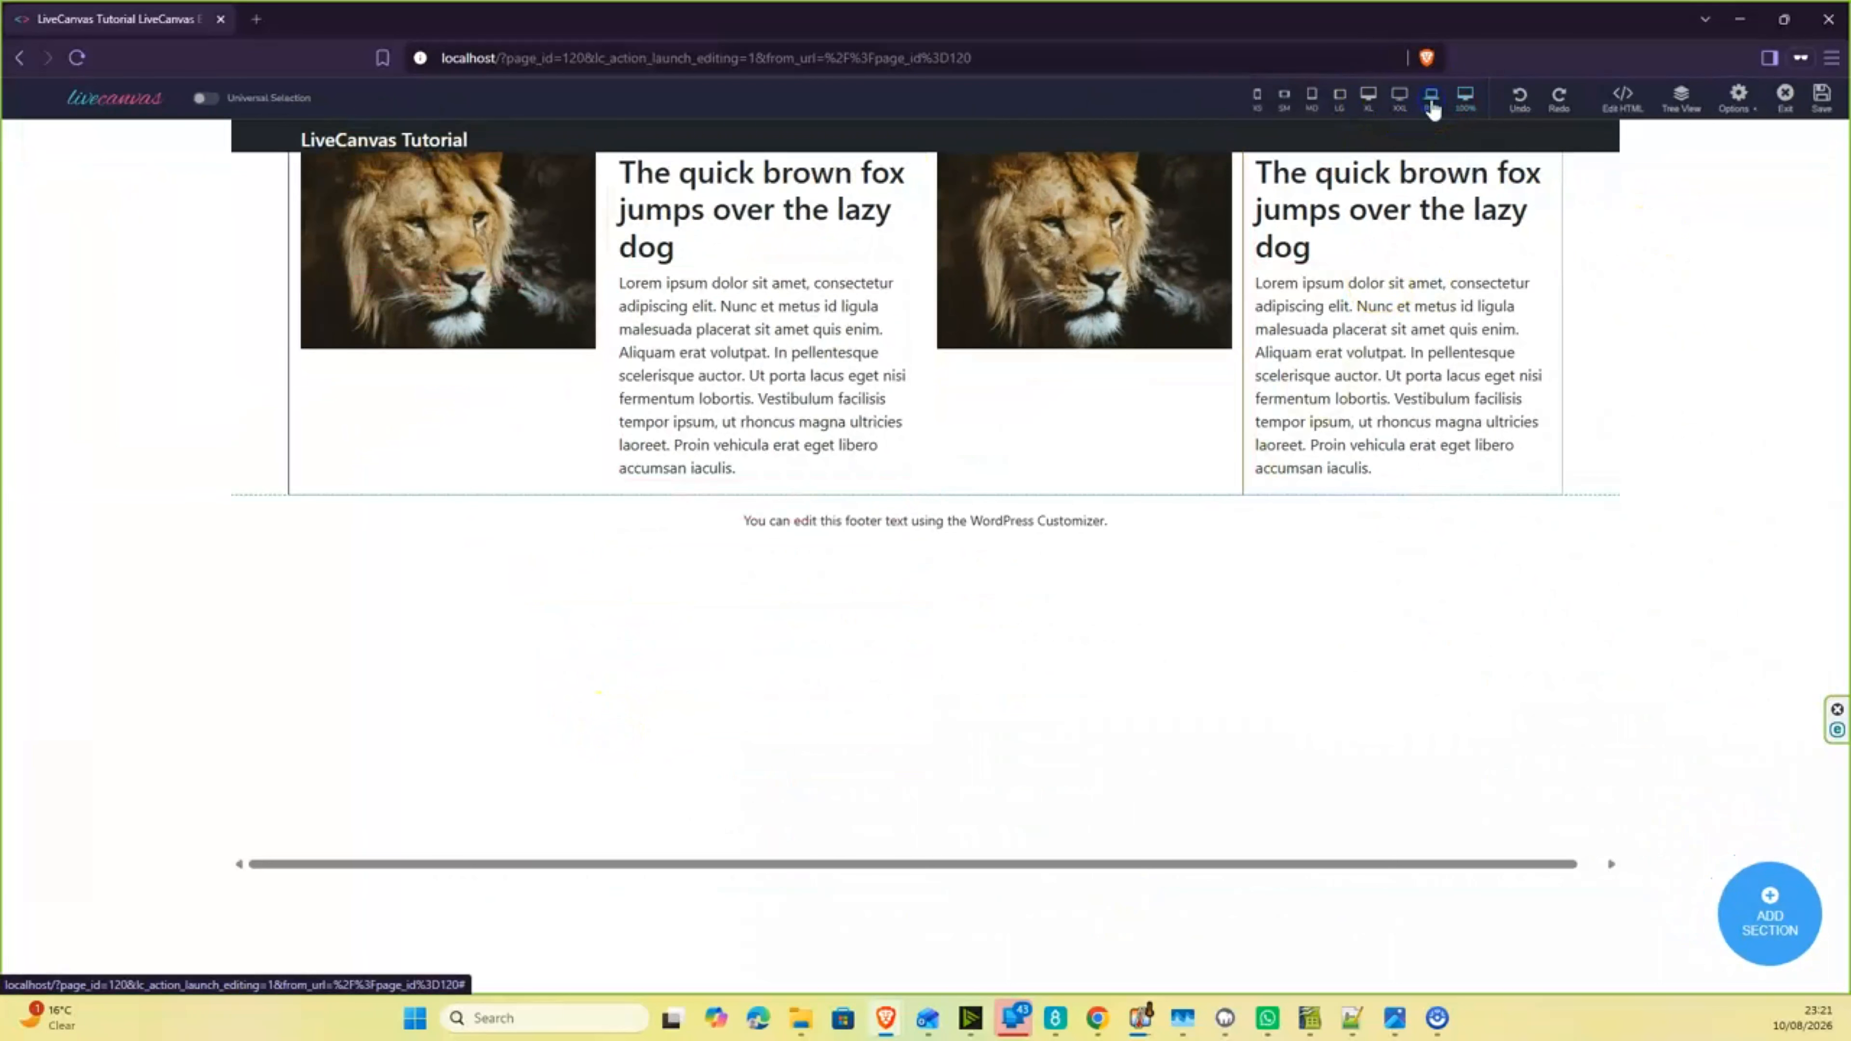
left_click(1401, 105)
left_click(1370, 102)
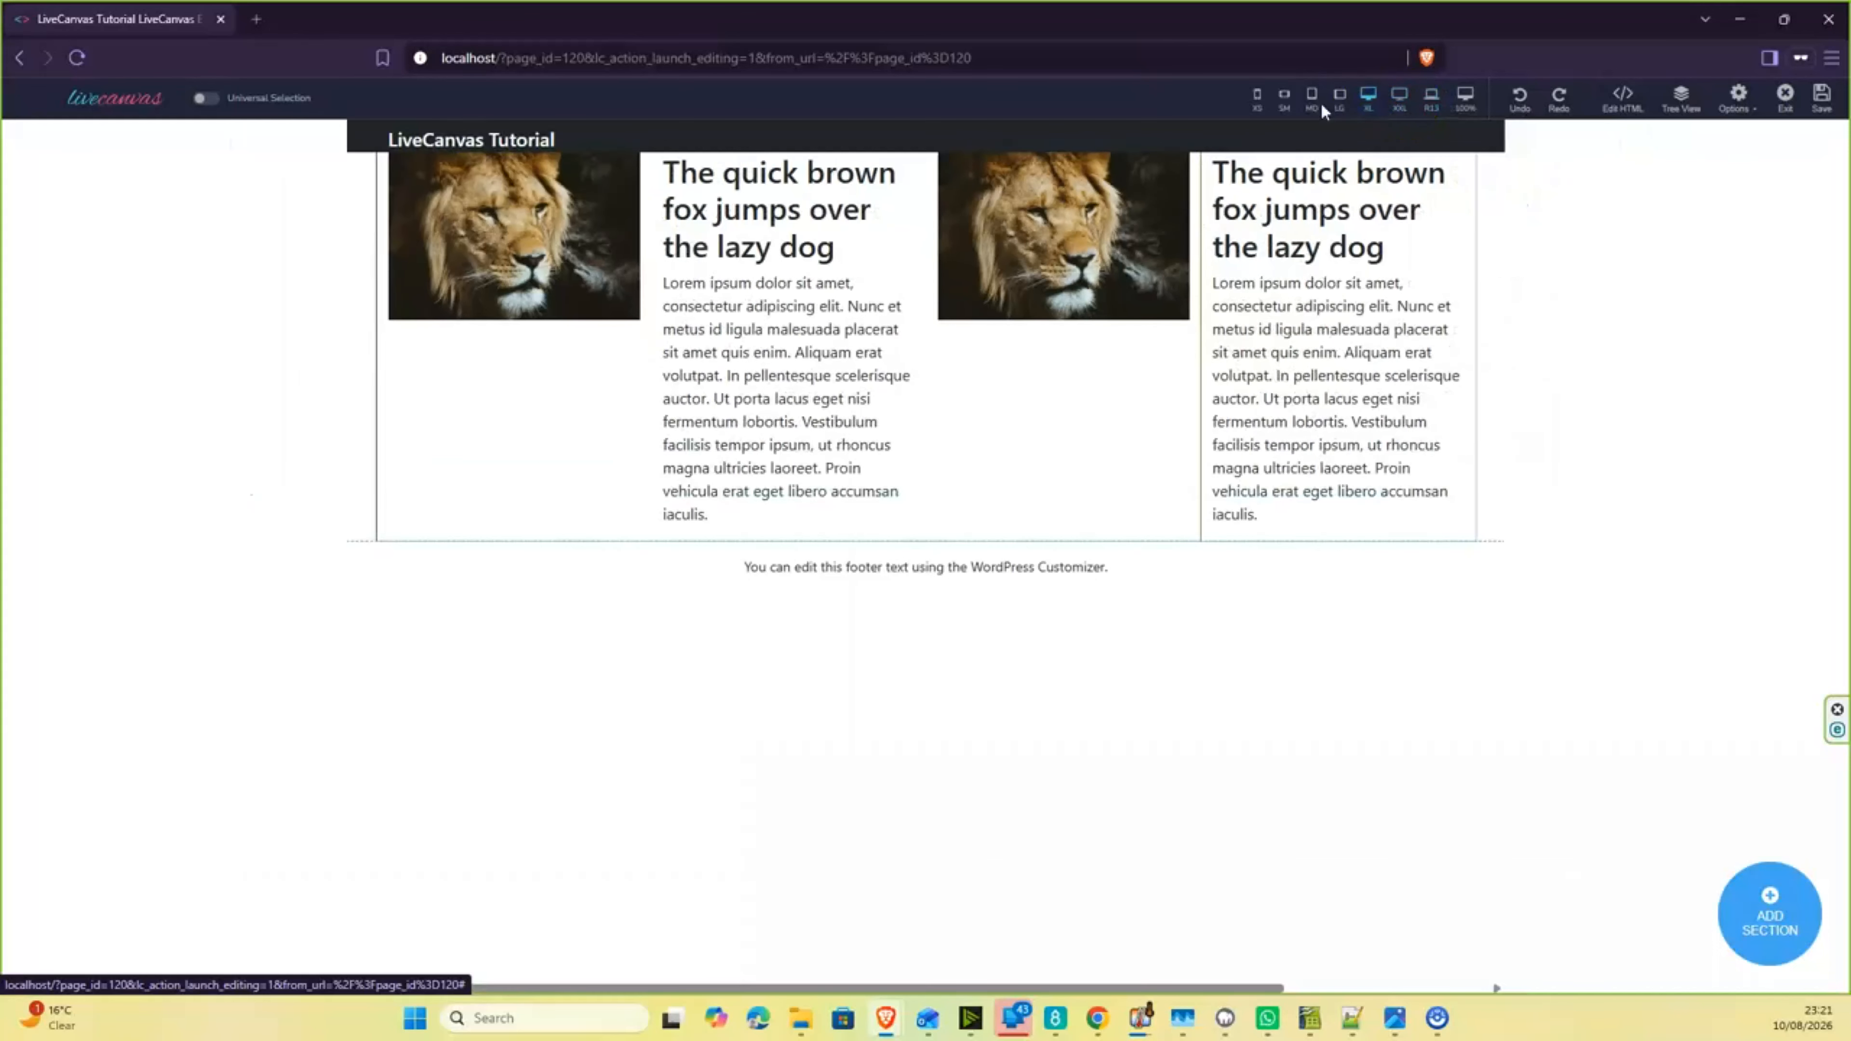
left_click(1340, 104)
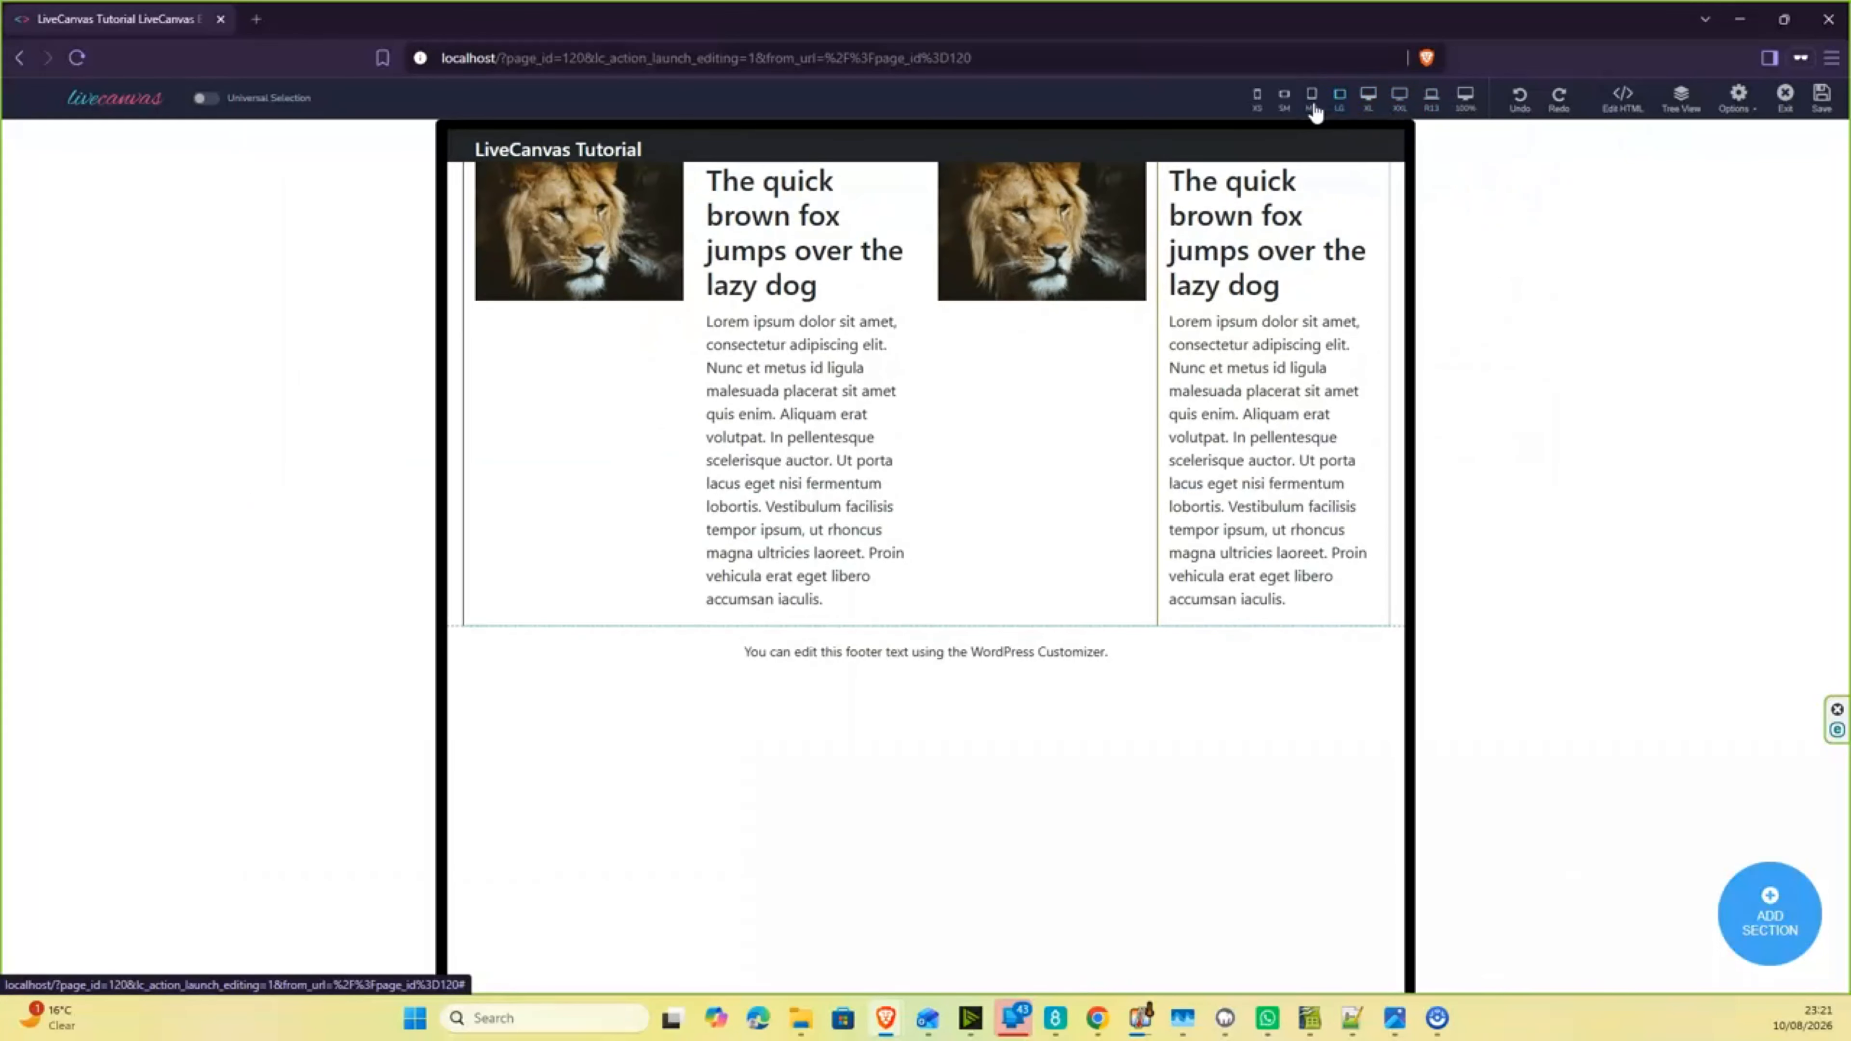
left_click(1314, 102)
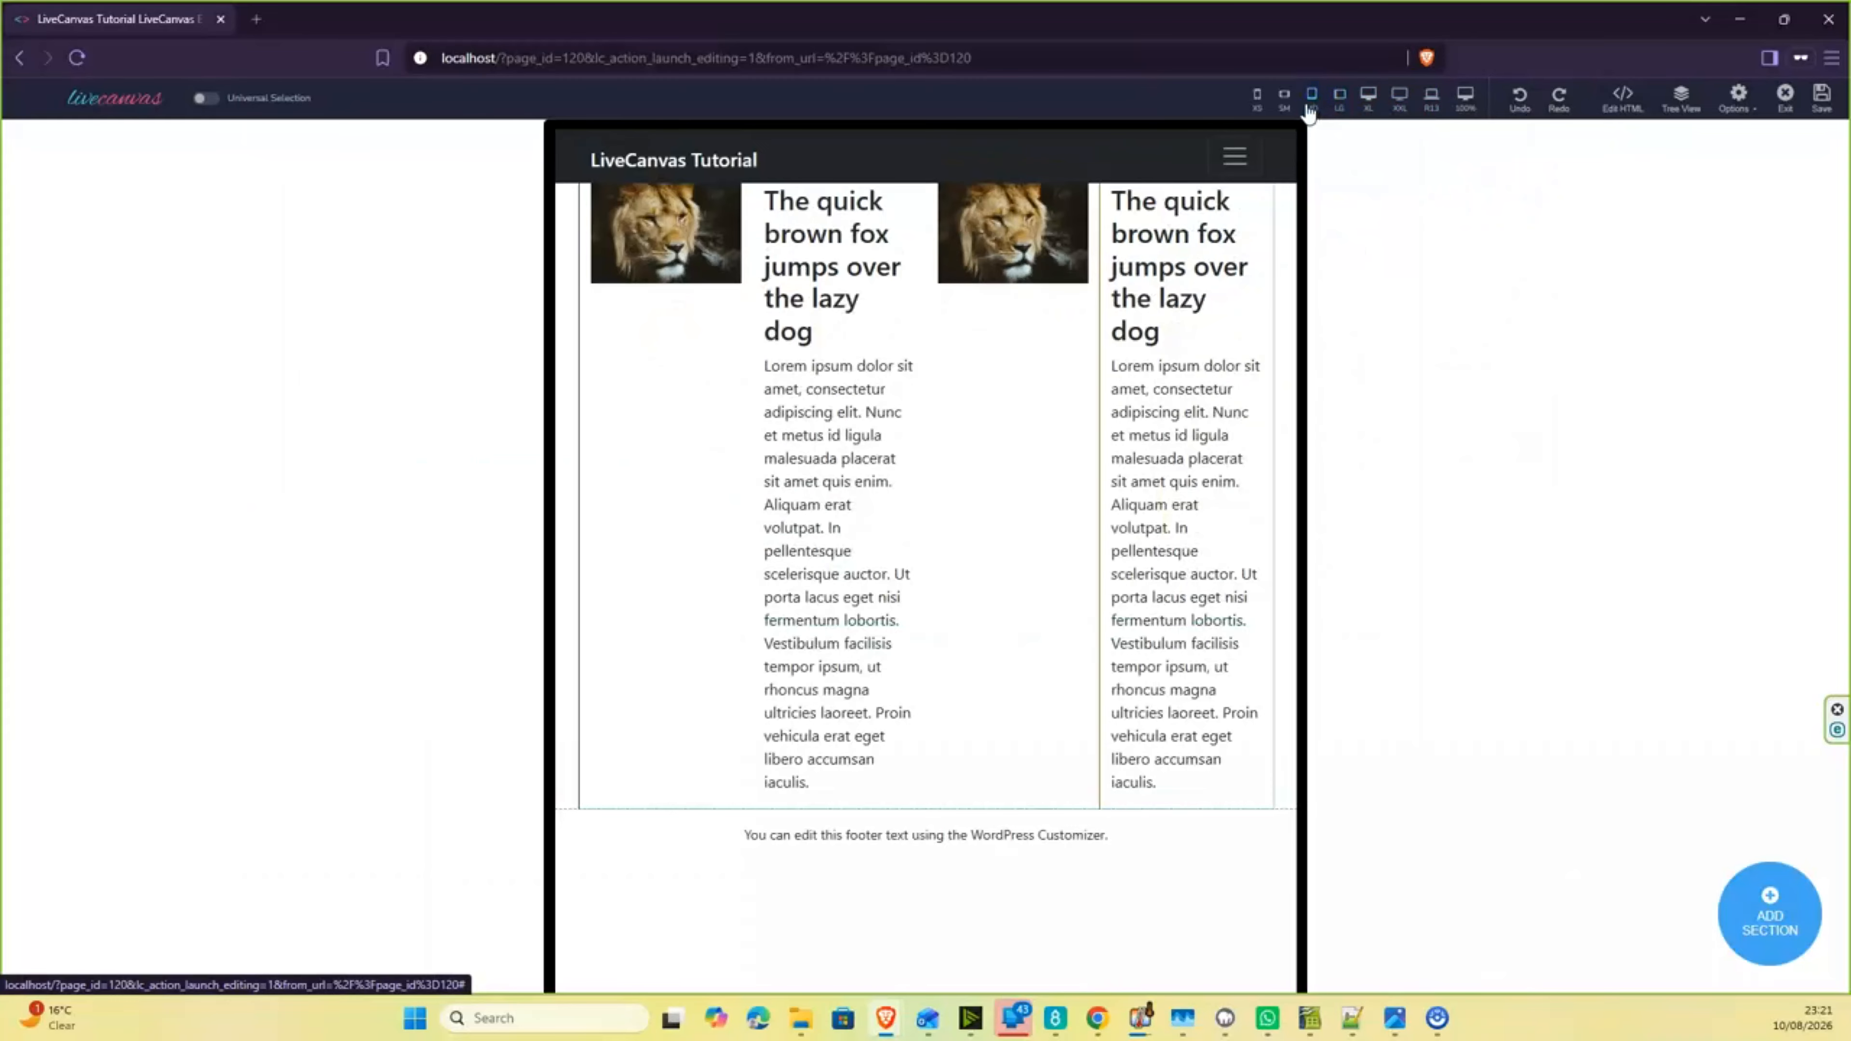
left_click(1280, 108)
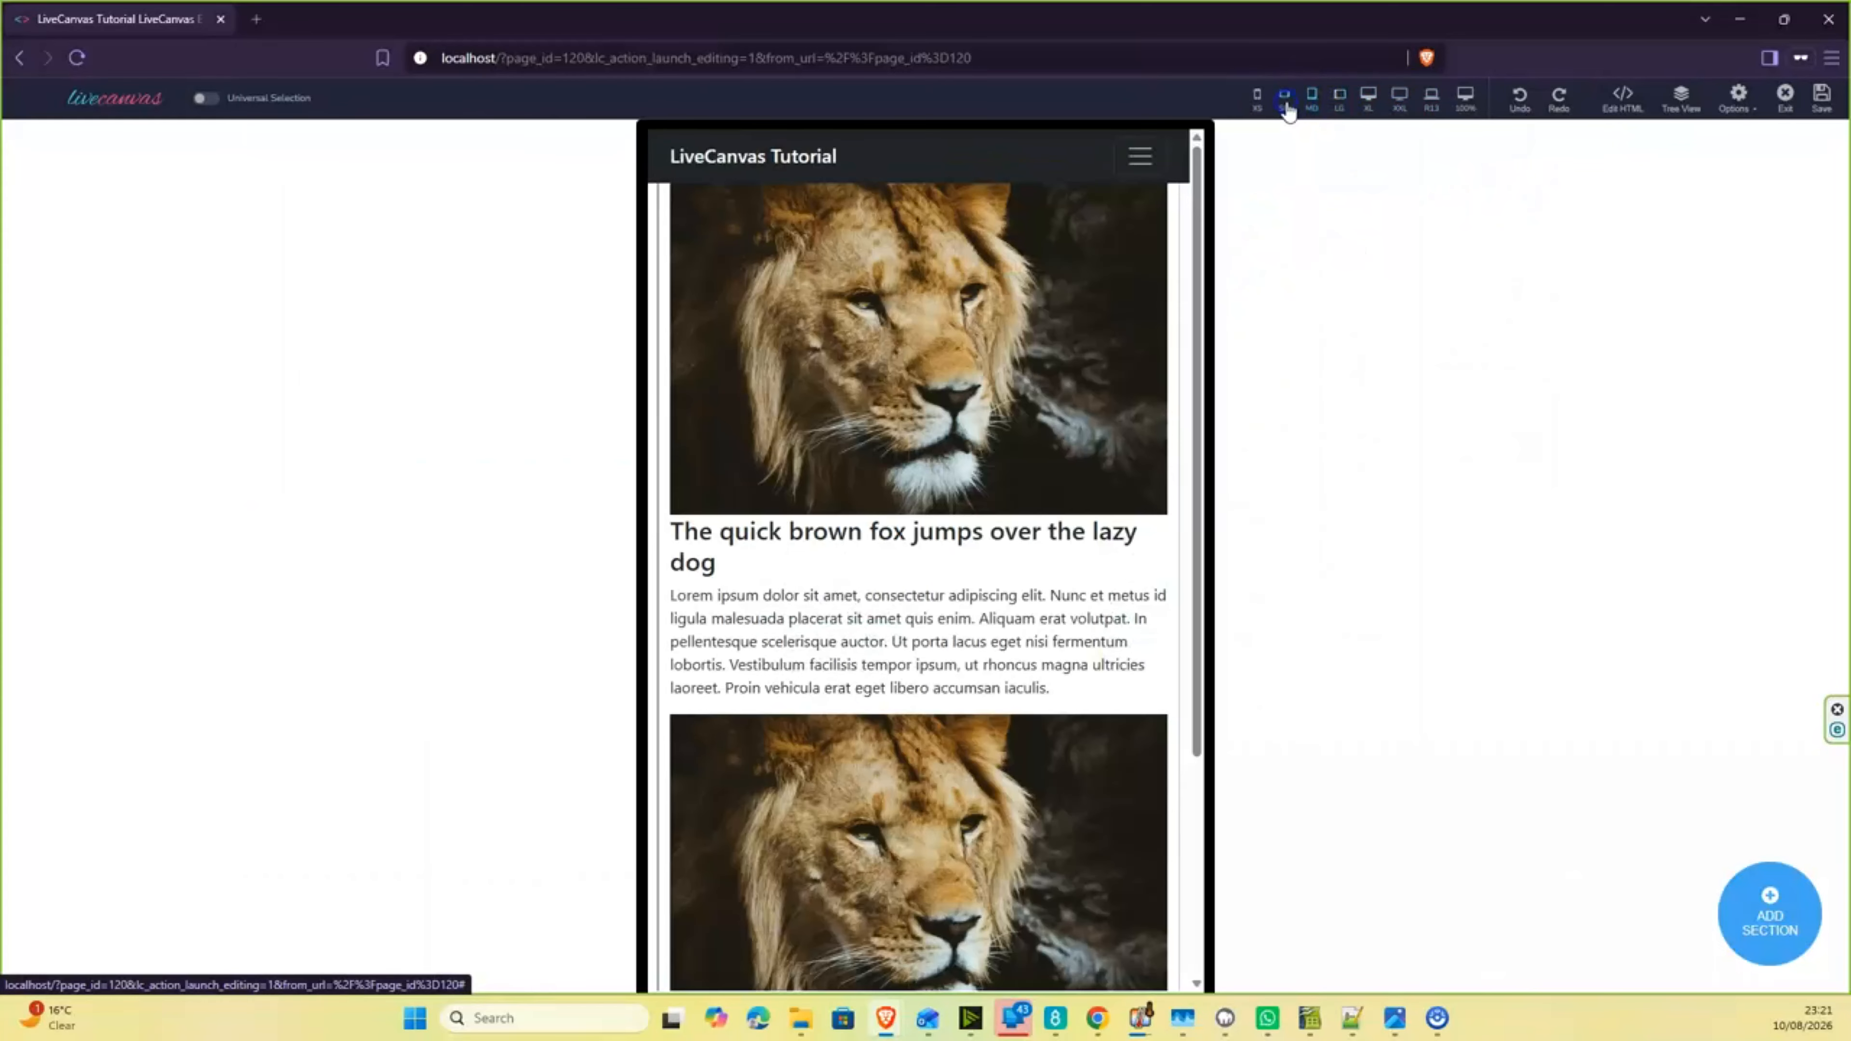
scroll(814, 464, "down", 8)
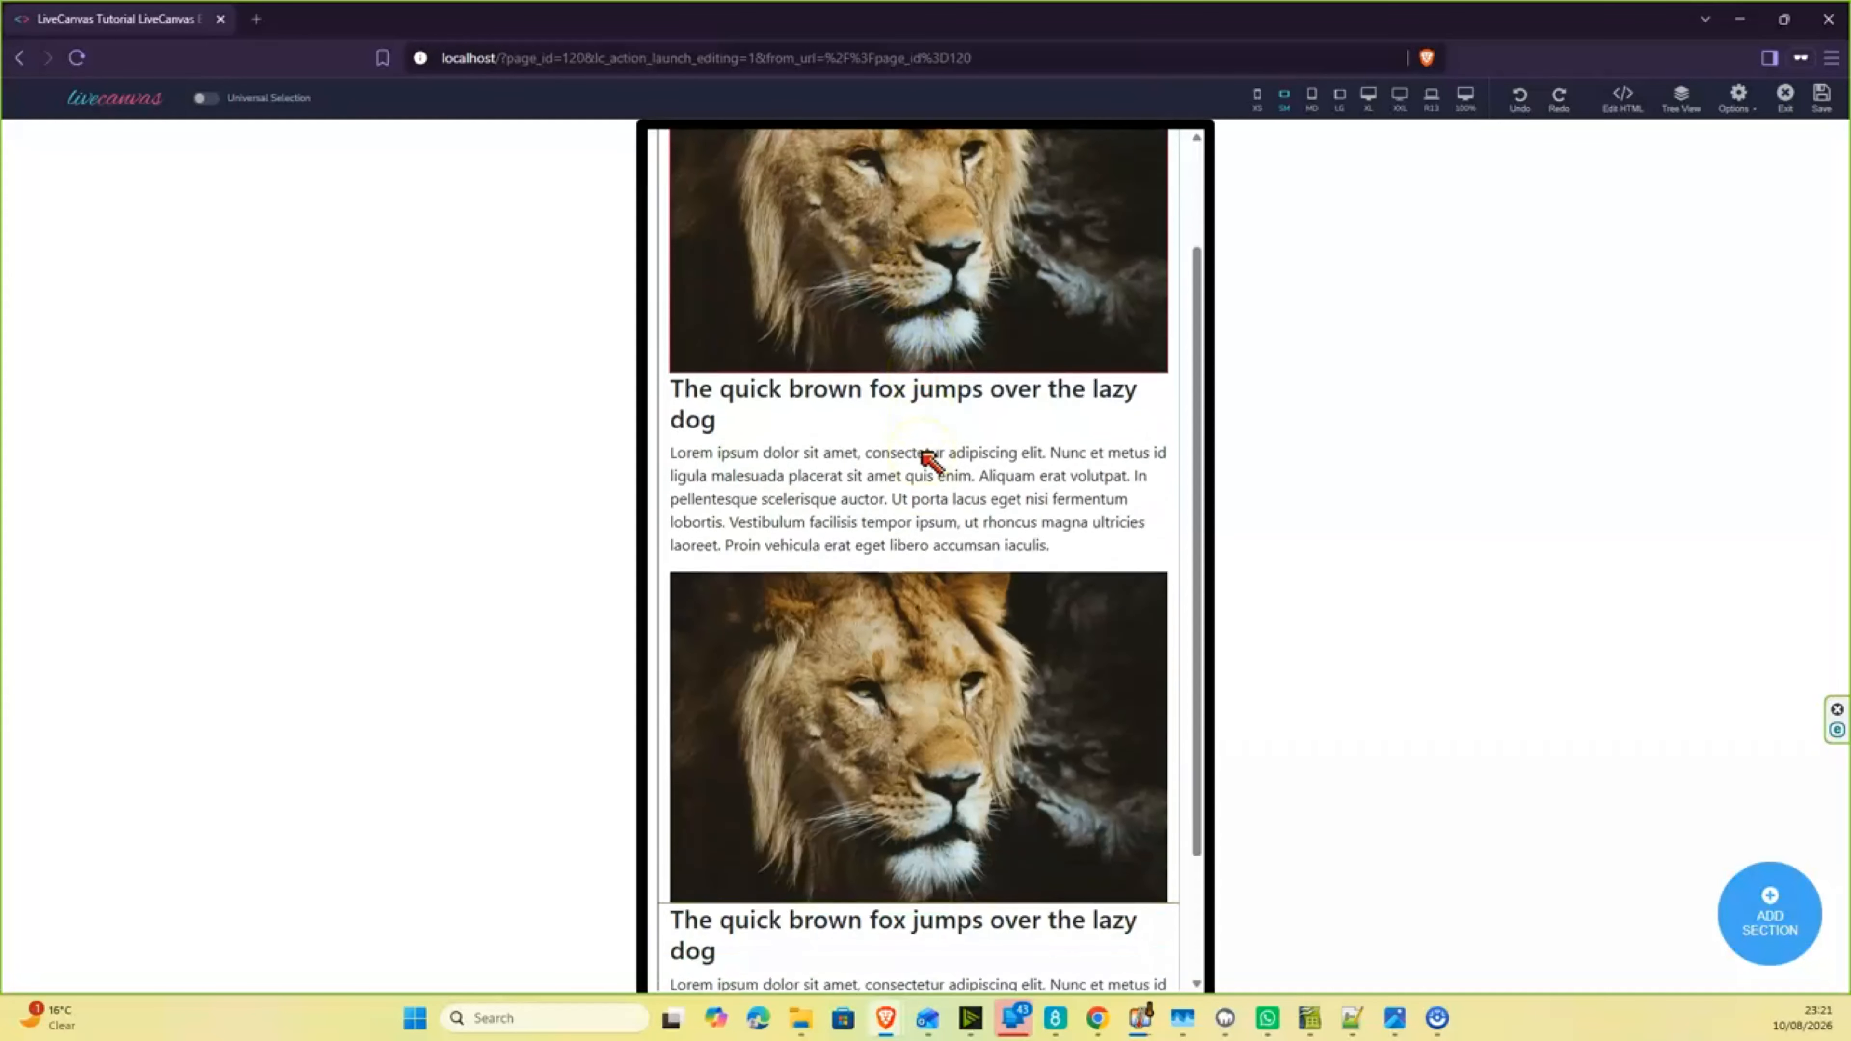
scroll(926, 460, "up", 7)
scroll(926, 459, "up", 1)
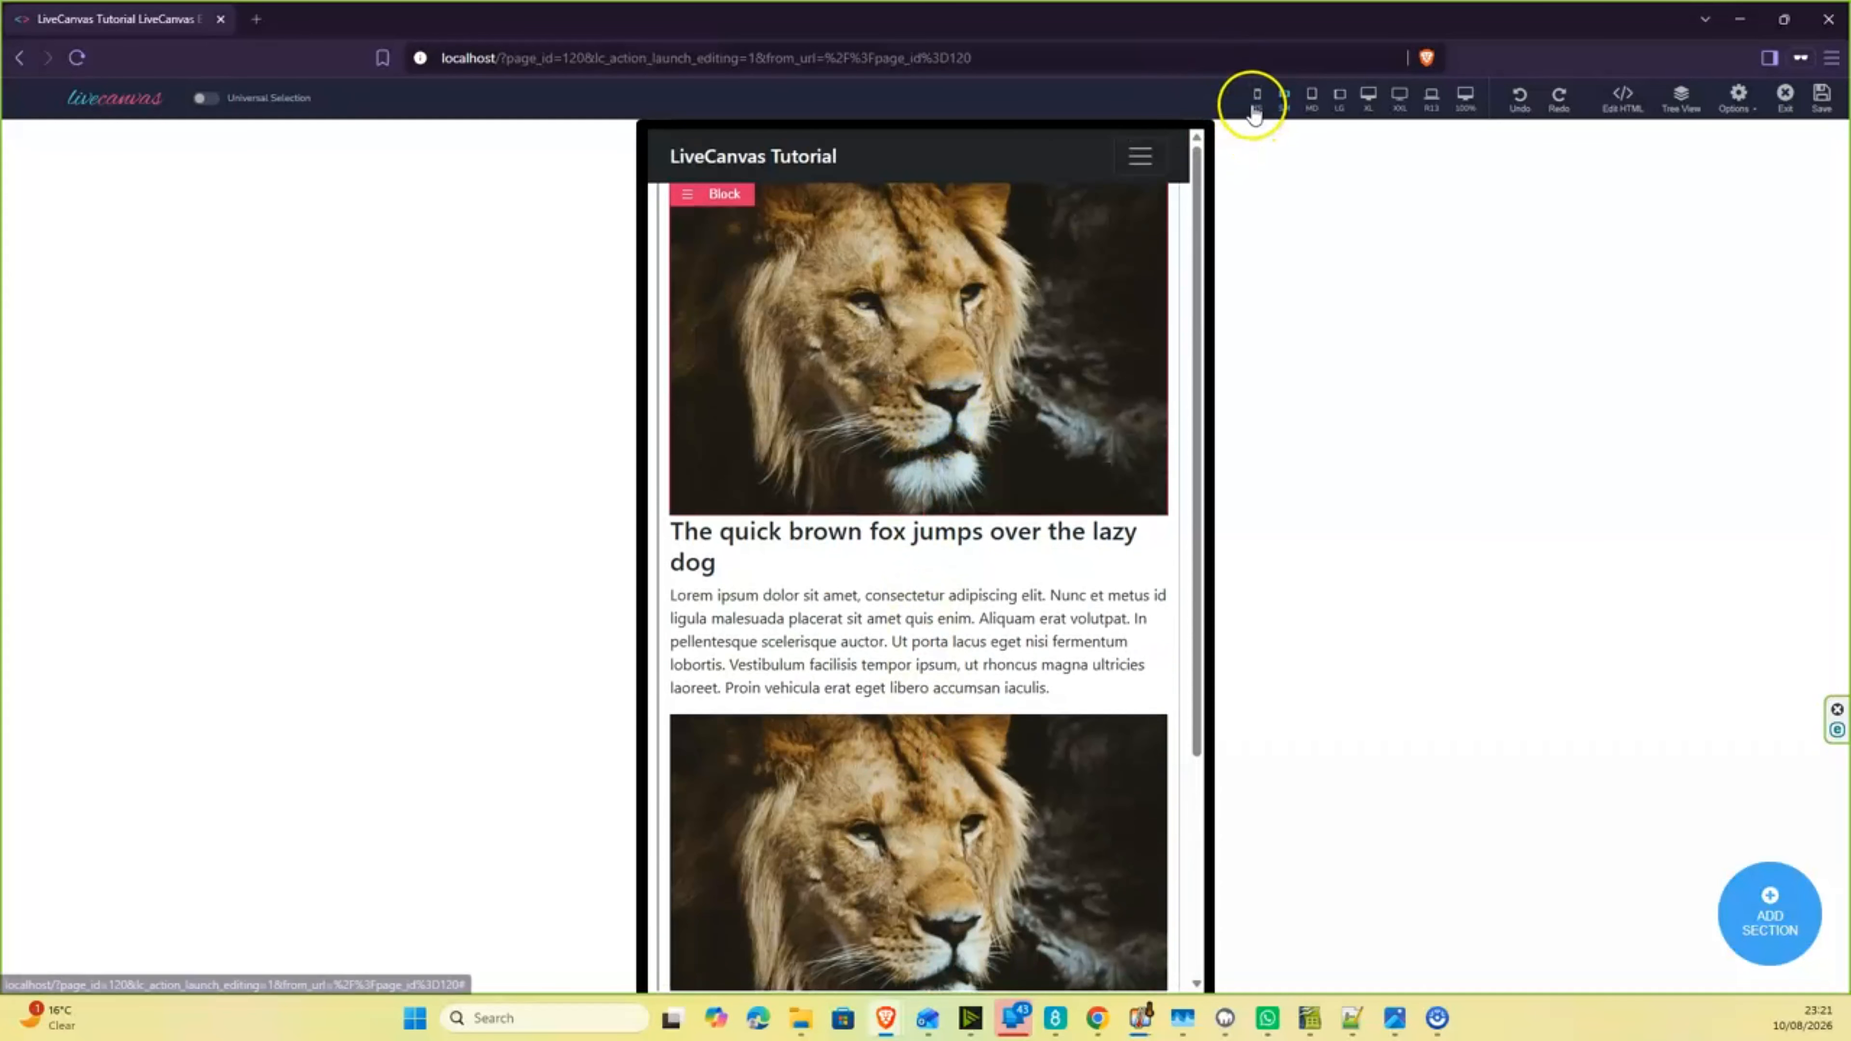
left_click(1257, 98)
scroll(947, 357, "down", 4)
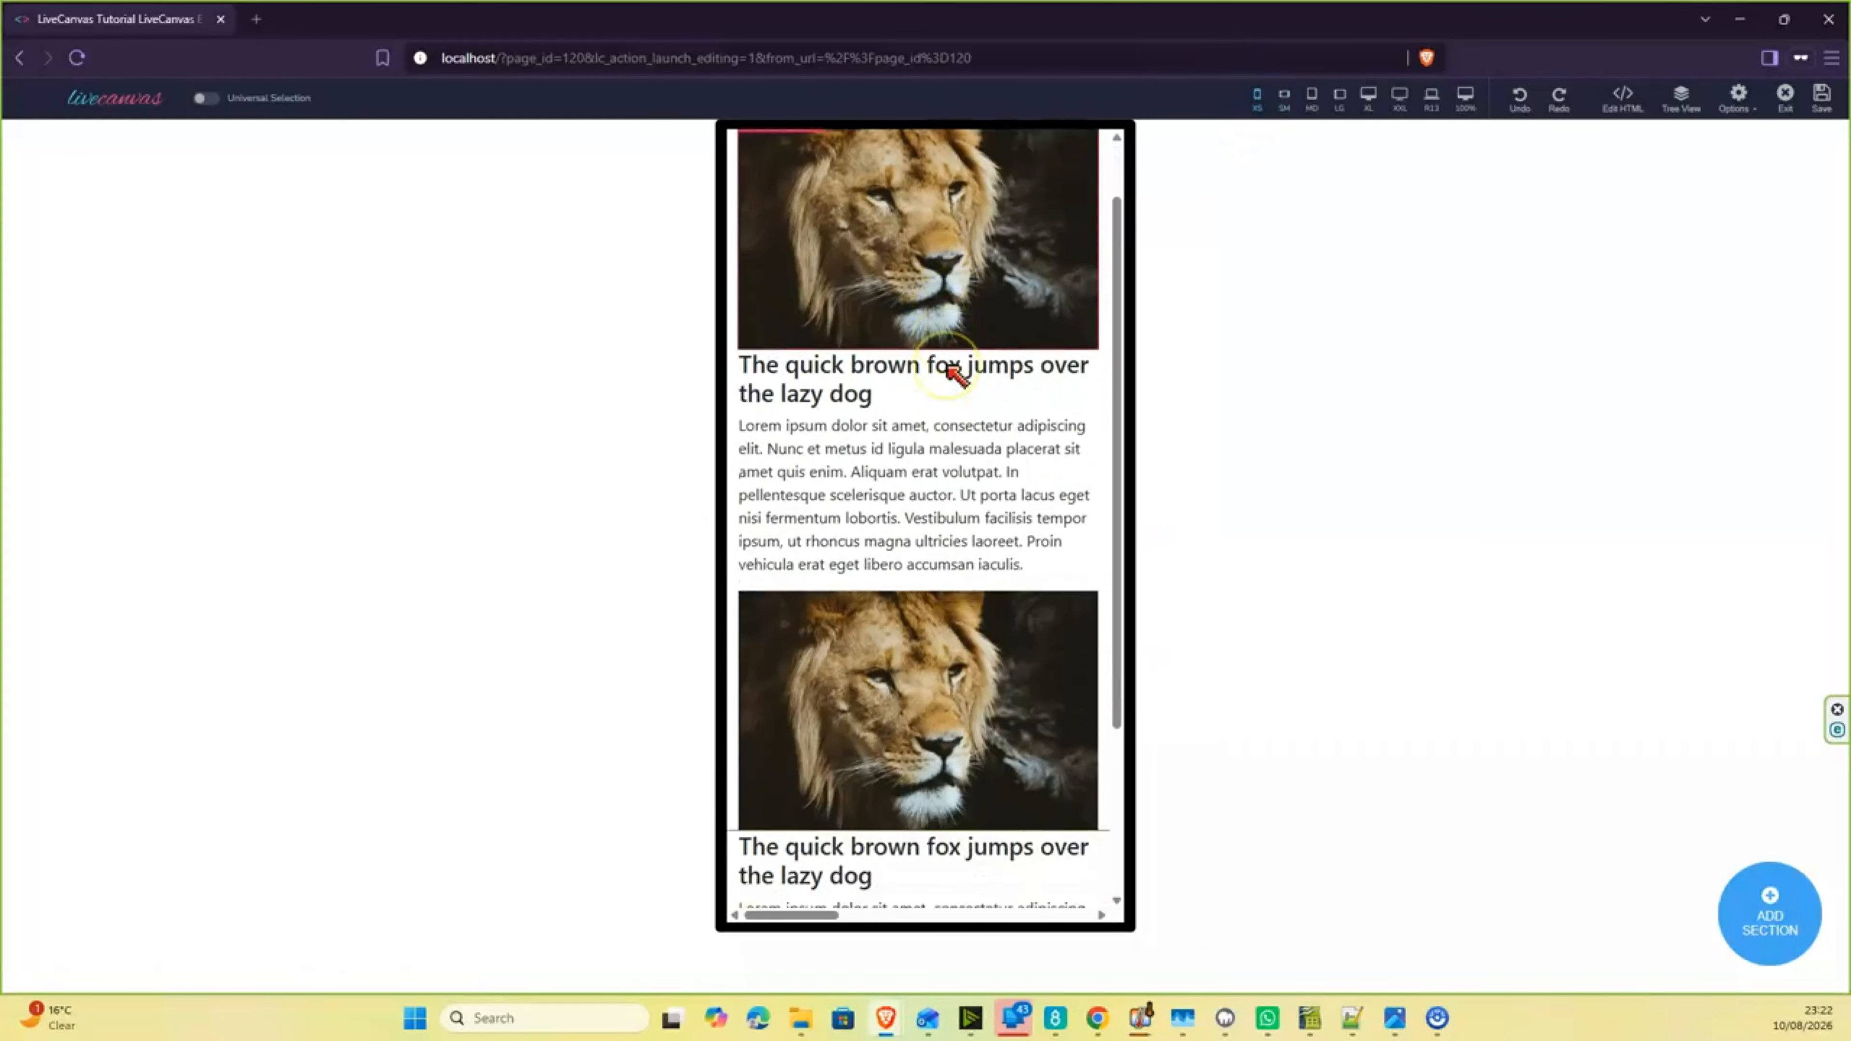
scroll(947, 364, "up", 4)
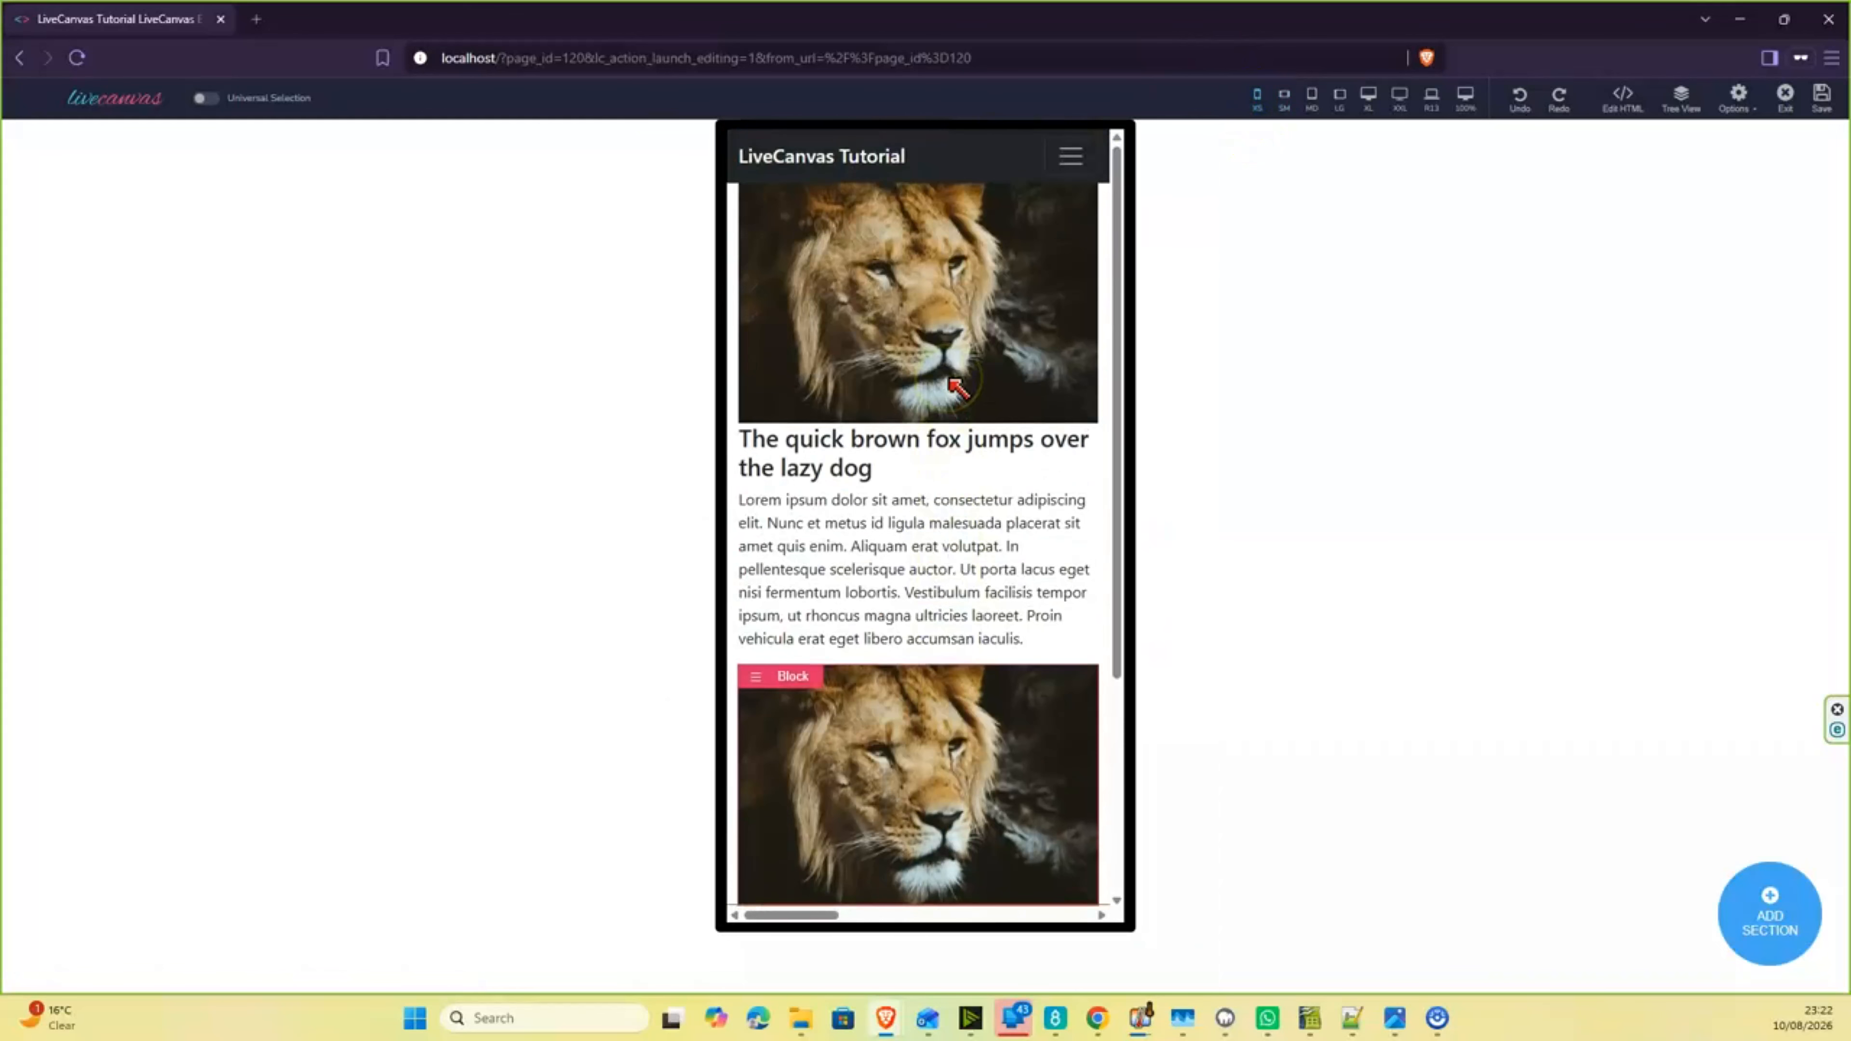
left_click(1464, 110)
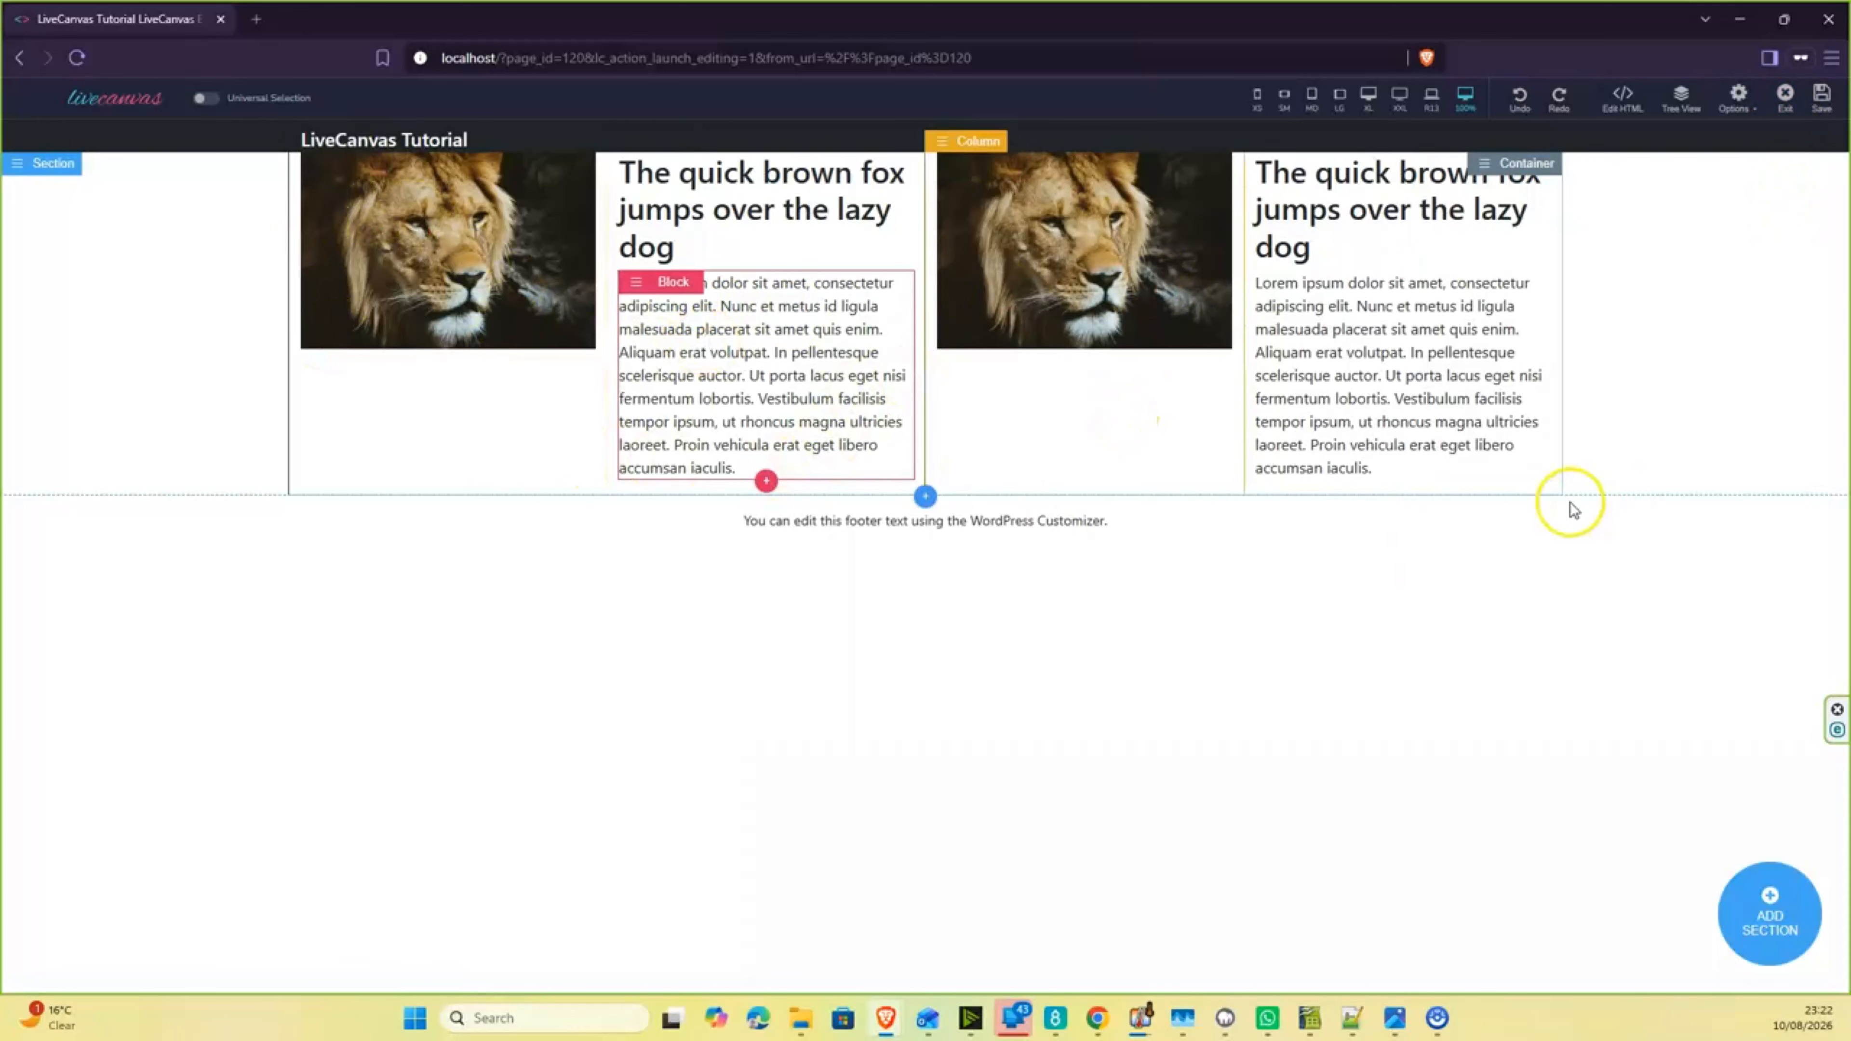
- Save the four-column page and exit the editor to the page's front end
left_click(1810, 110)
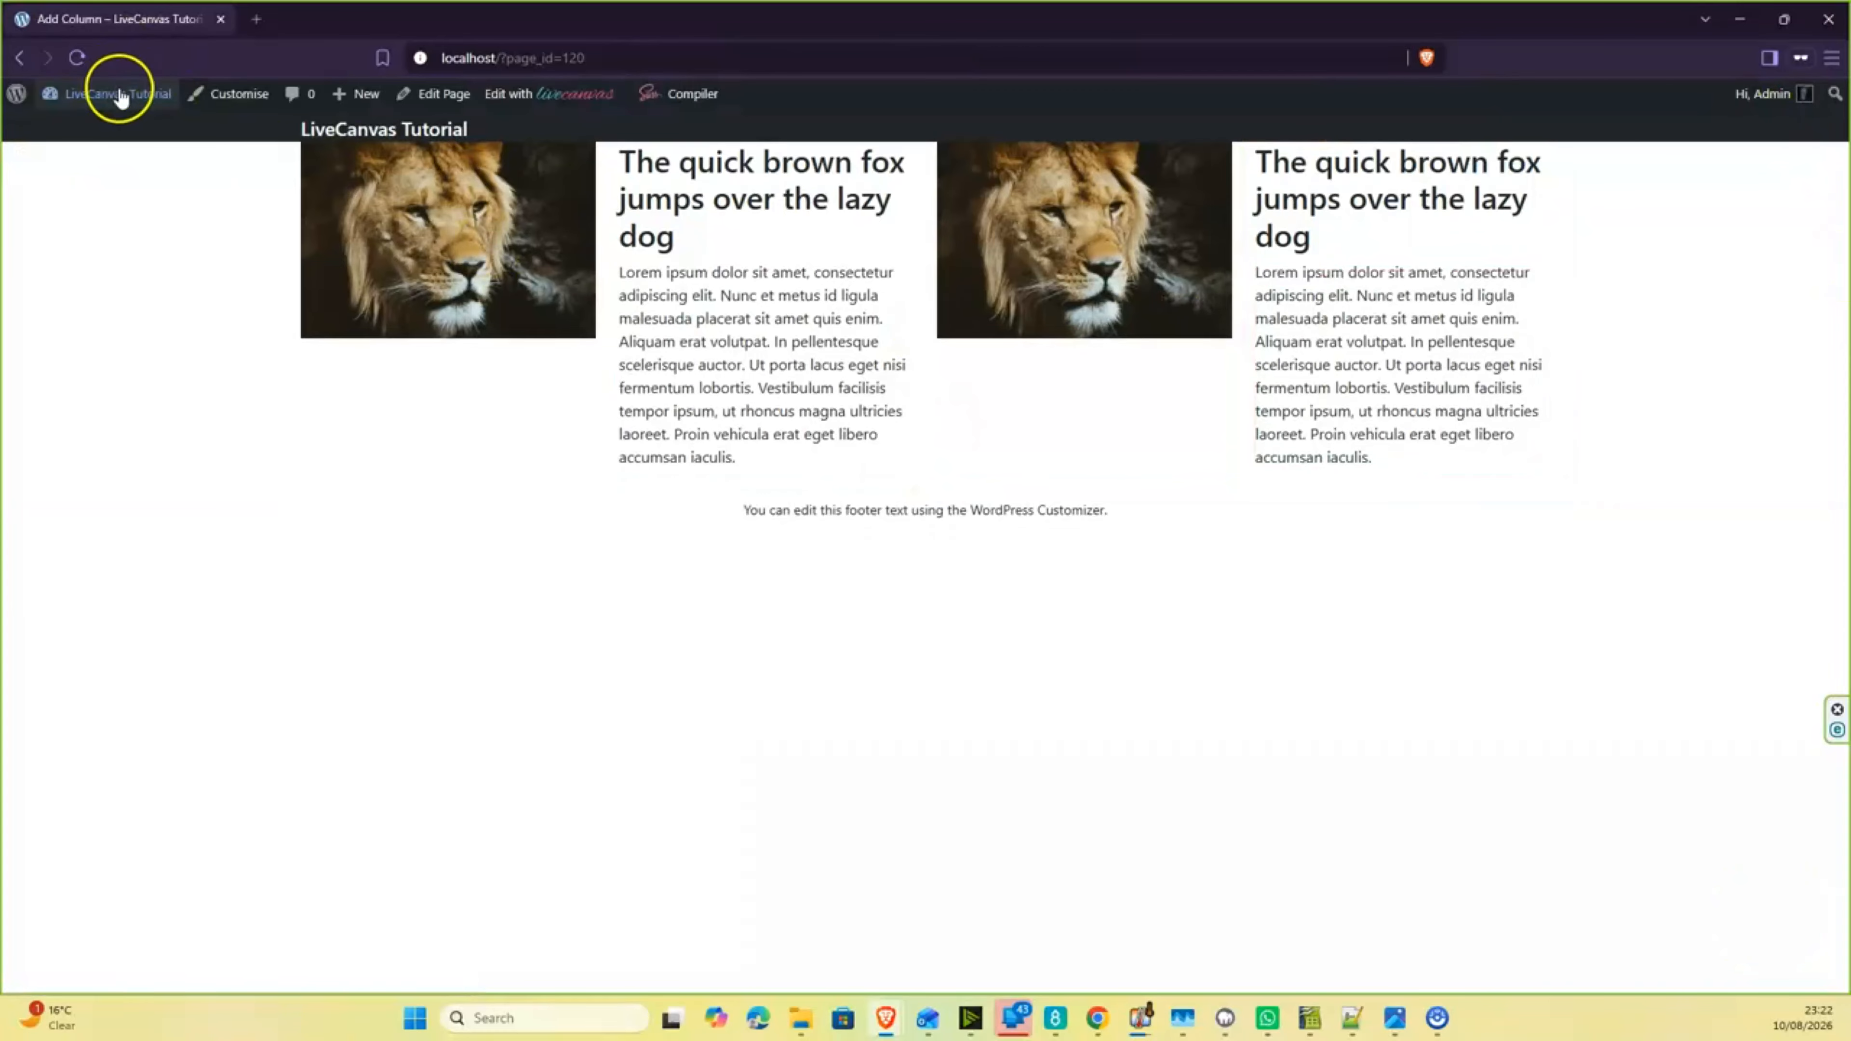
mouse_move(120, 96)
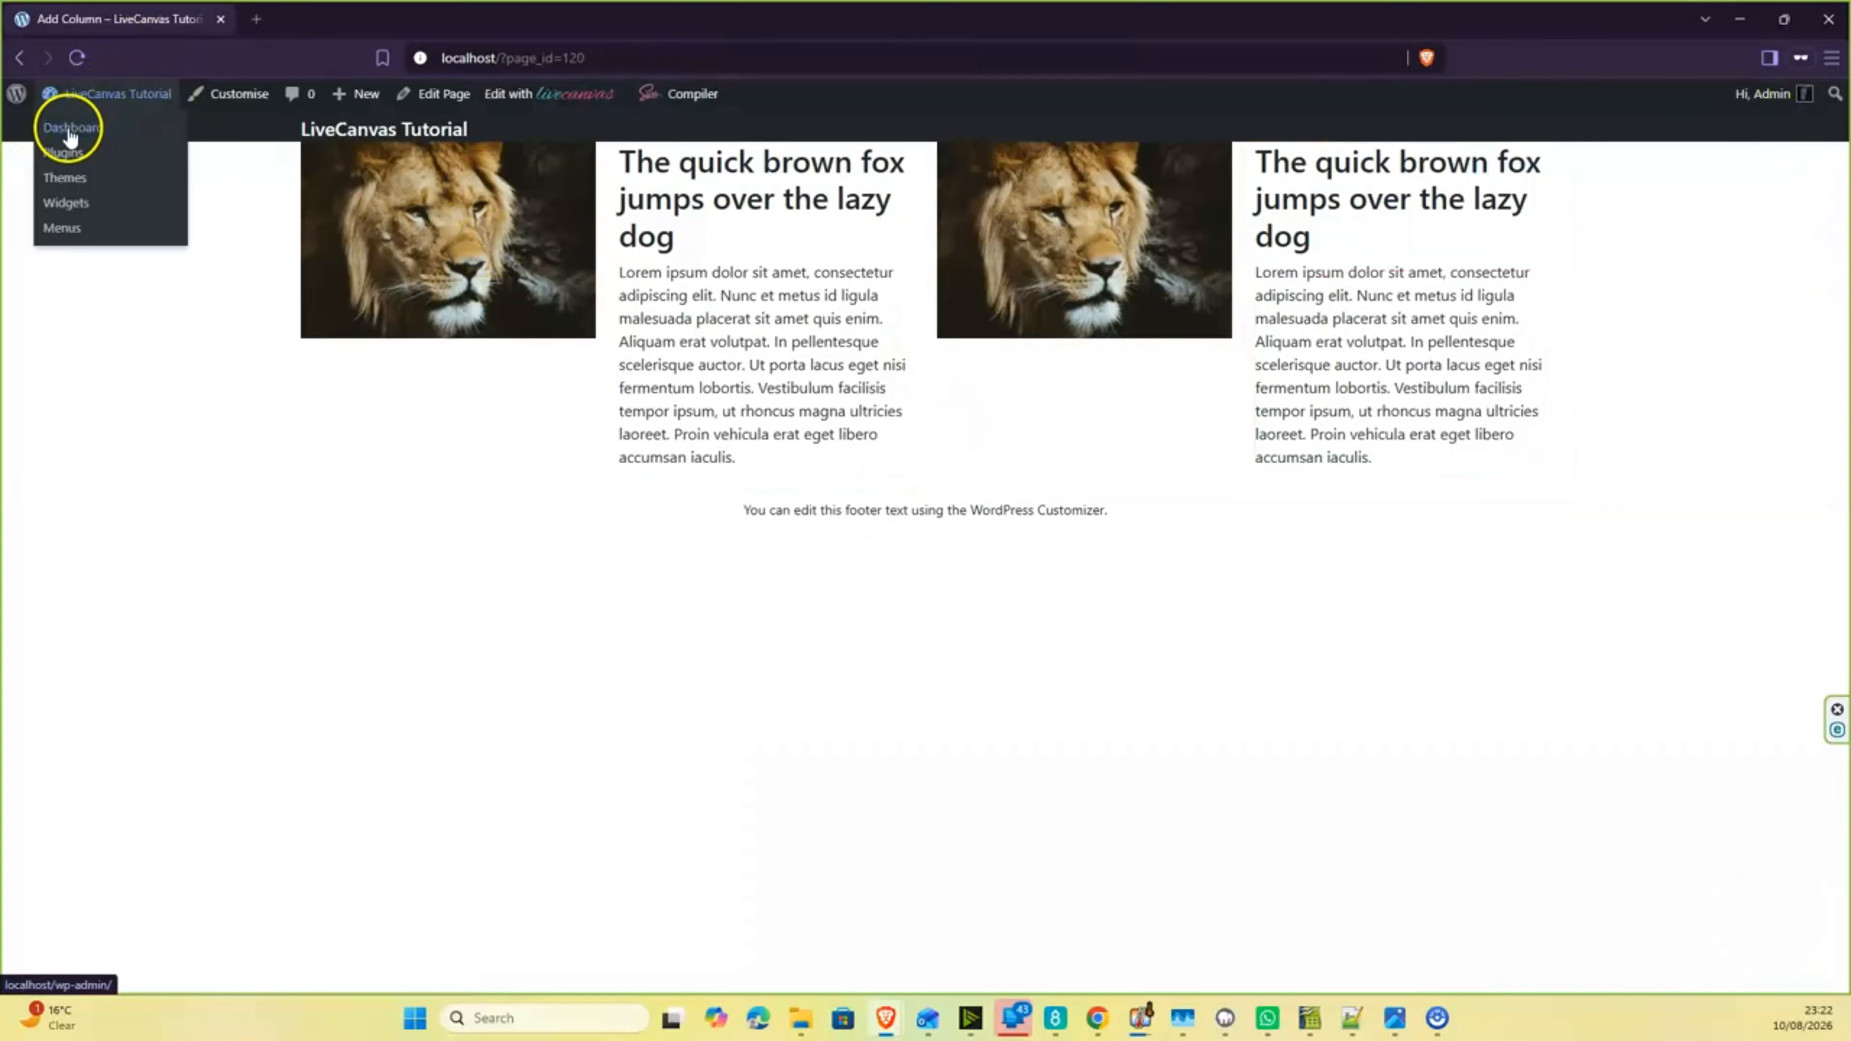